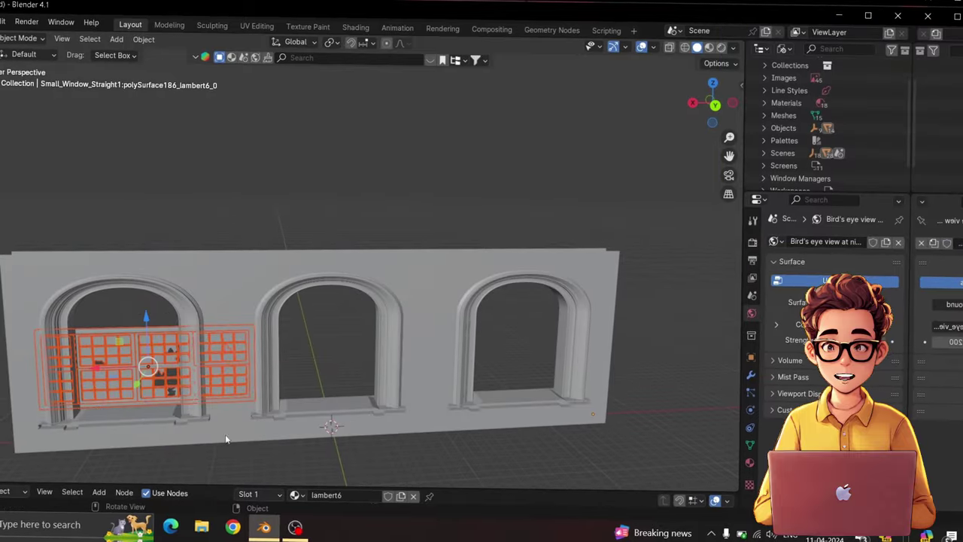
Shift the old grid window along X, off to the left of the wall
key("Delete")
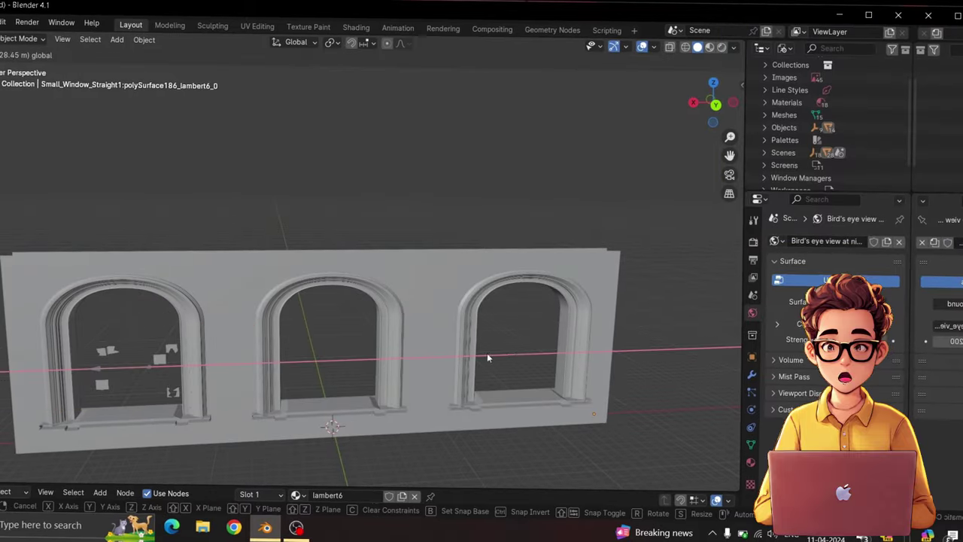
key("ctrl+z")
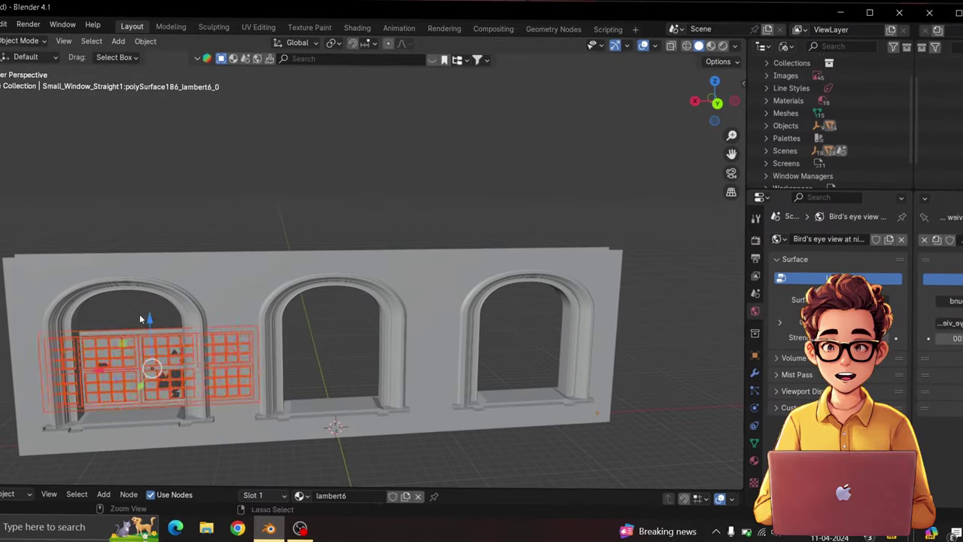
key("g")
key("x")
left_click(500, 376)
middle_click_drag(501, 376, 380, 241)
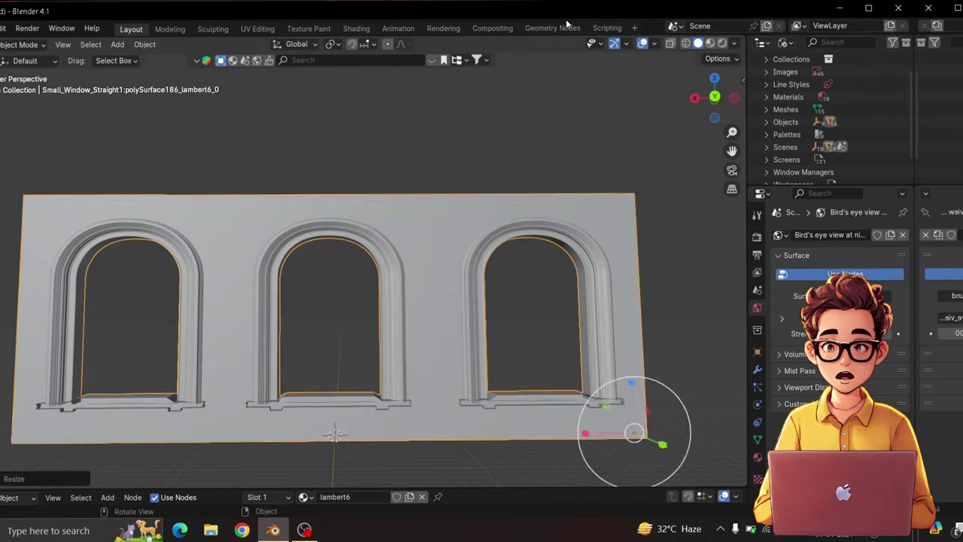
left_click(715, 98)
left_click(734, 98)
middle_click_drag(163, 376, 355, 59)
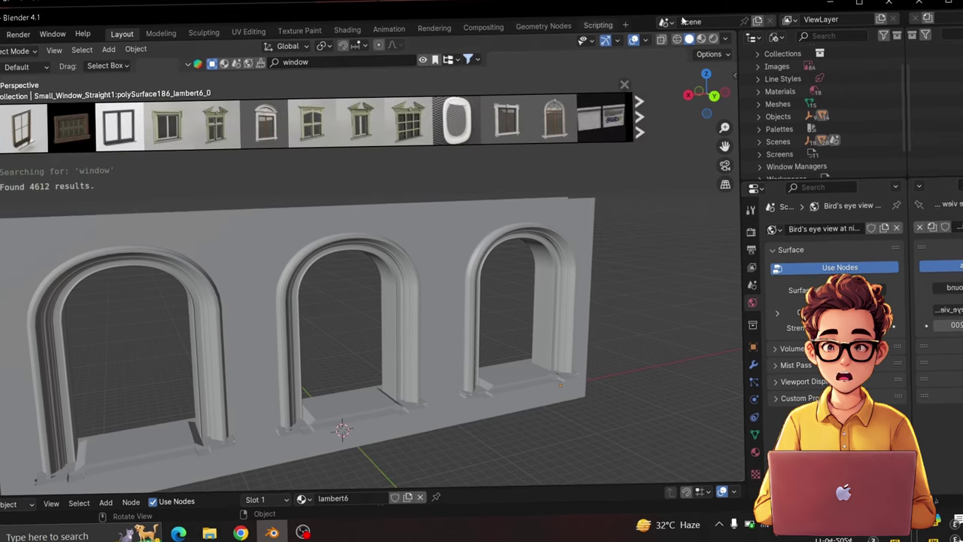
Drag in the medieval window asset, turn it 90° on Z, and move it along Y into the first arch
left_click_drag(557, 120, 586, 426)
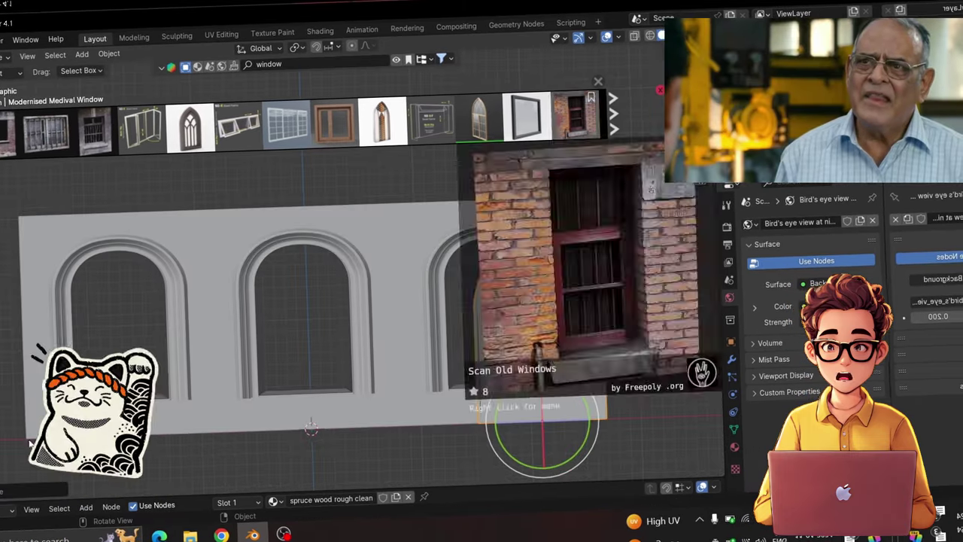
key("KP_7")
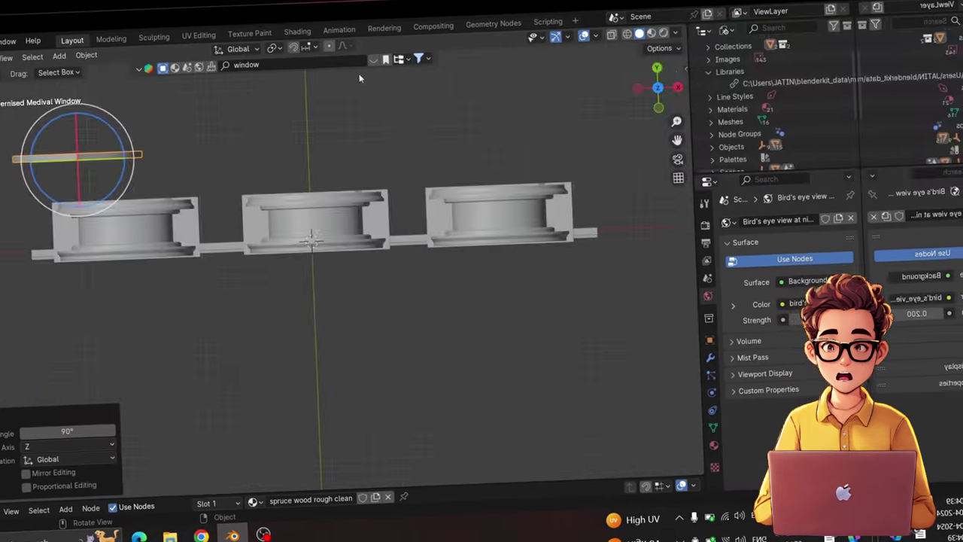
key("g")
key("y")
left_click(589, 106)
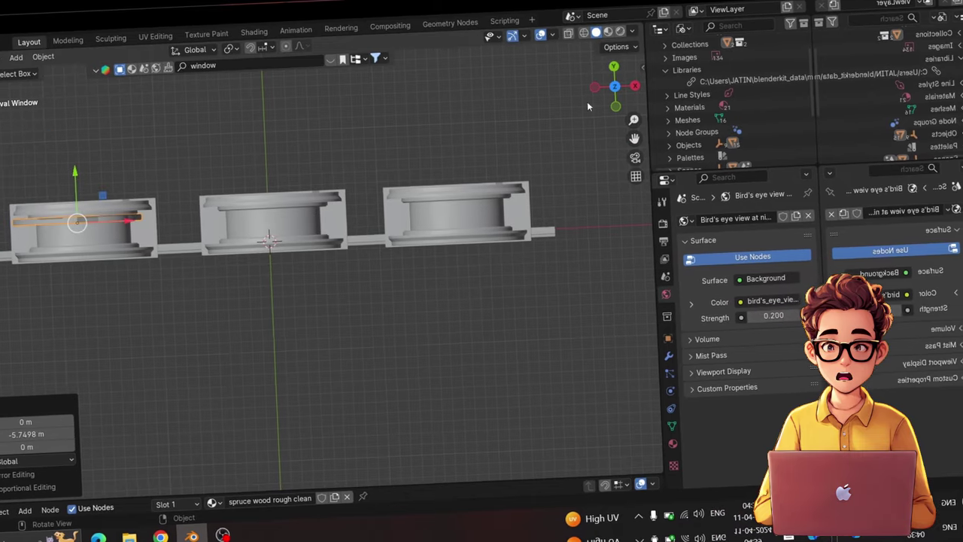
middle_click_drag(589, 106, 495, 183)
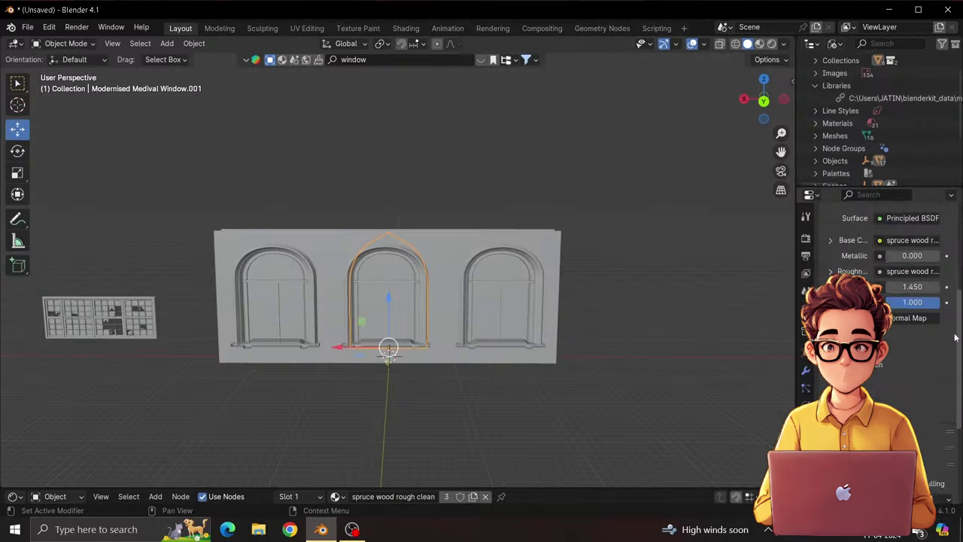
Check the window's Glass material and its colour
scroll(903, 316, "up", 5)
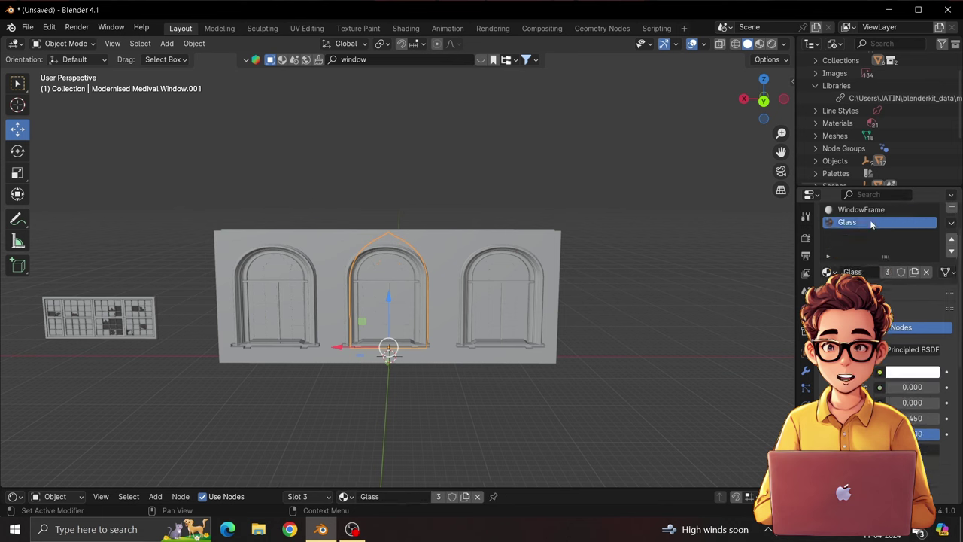
left_click(870, 221)
scroll(870, 301, "down", 5)
left_click(907, 276)
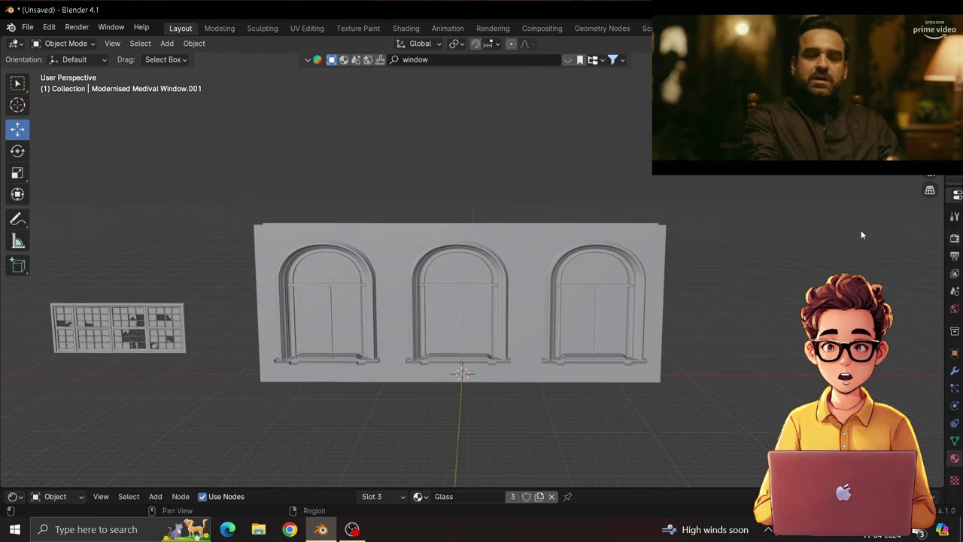
middle_click_drag(451, 301, 467, 301)
left_click(166, 43)
mouse_move(185, 58)
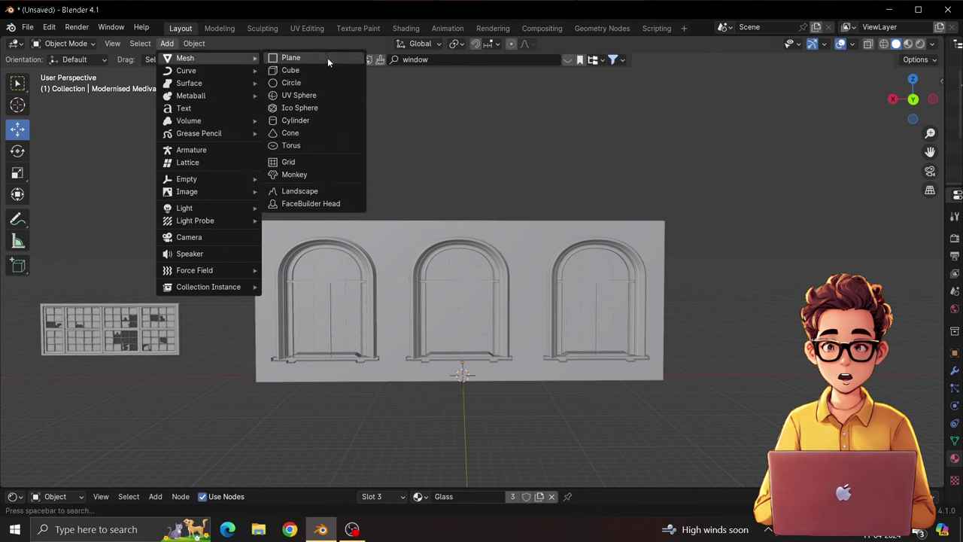
Add a plane, lift it along Z, and set its rotation to 90° so it stands upright
left_click(166, 43)
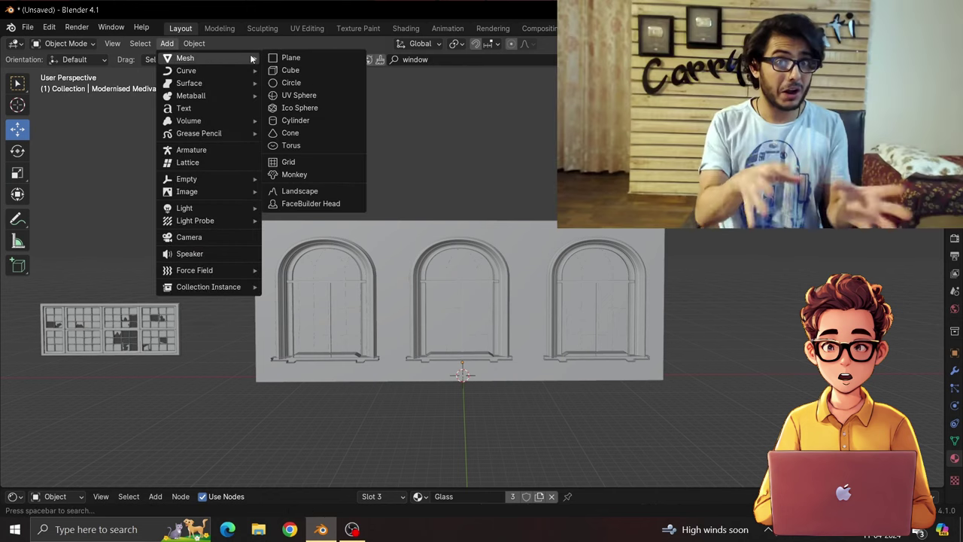
left_click(166, 43)
left_click(290, 57)
key("g")
key("z")
key("Return")
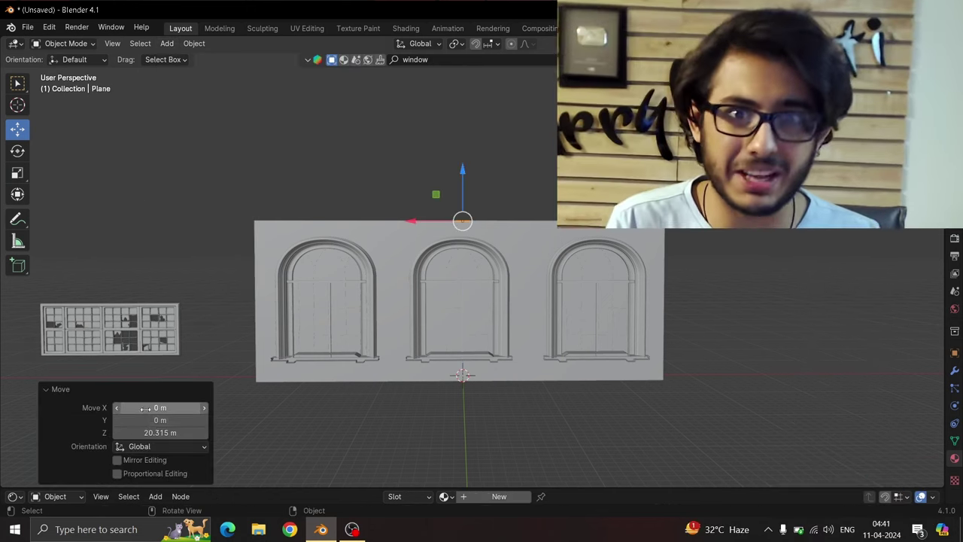
left_click(17, 150)
double_click(151, 418)
type("90")
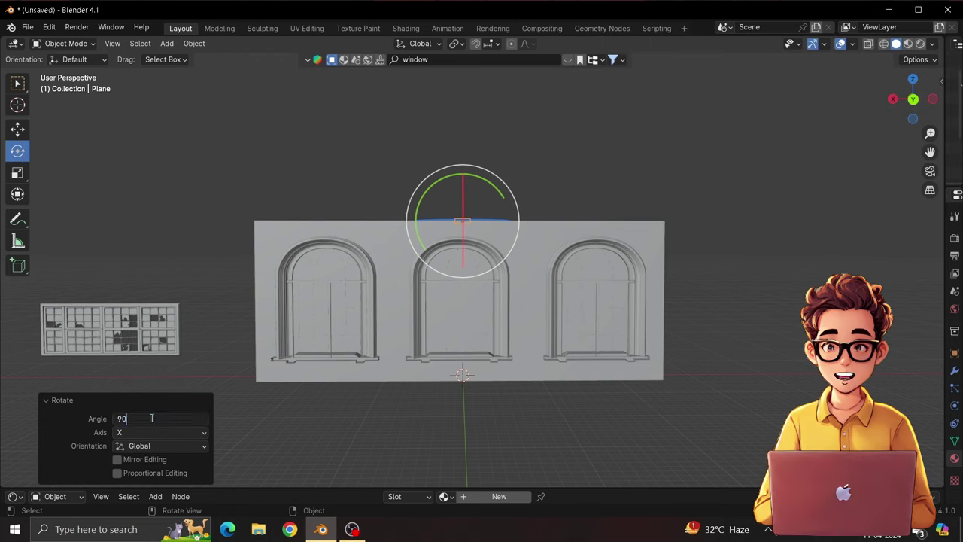
Move and scale the plane so it sits above the wall
mouse_move(440, 192)
left_mouse_down()
mouse_move(240, 218)
mouse_move(259, 228)
left_mouse_up()
key("s")
left_click(259, 228)
left_click_drag(277, 171, 279, 155)
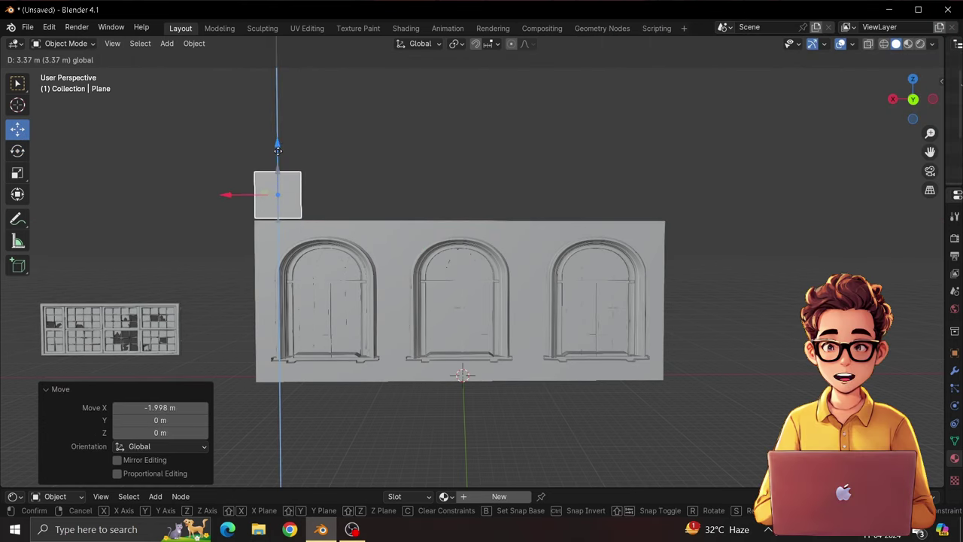
In Edit Mode, centre the plane above the wall's middle and enlarge it
left_click(62, 43)
left_click(68, 56)
left_click_drag(233, 199, 411, 214)
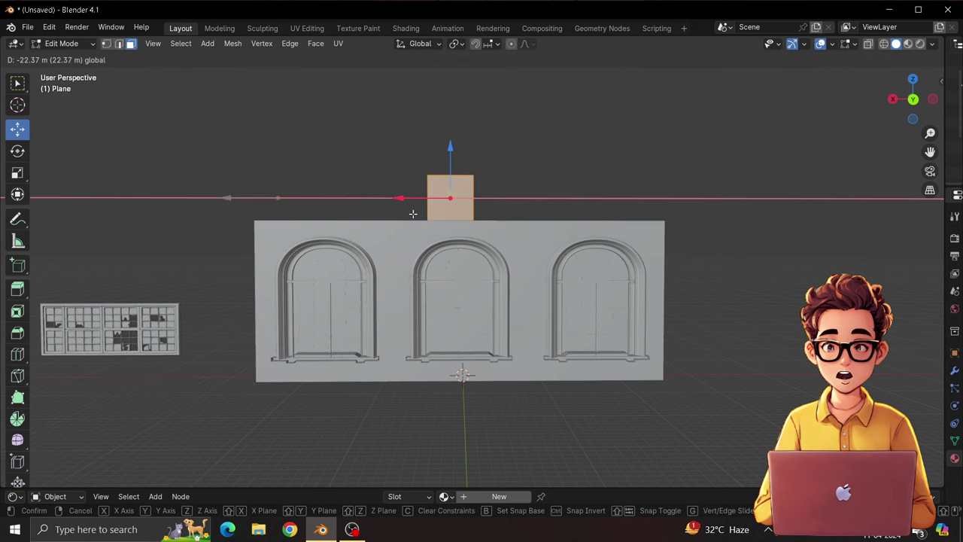
key("s")
left_click(410, 197)
key("g")
key("z")
left_click(403, 185)
Stretch and shift the plane to match the wall's full width
key("shift+space")
key("s")
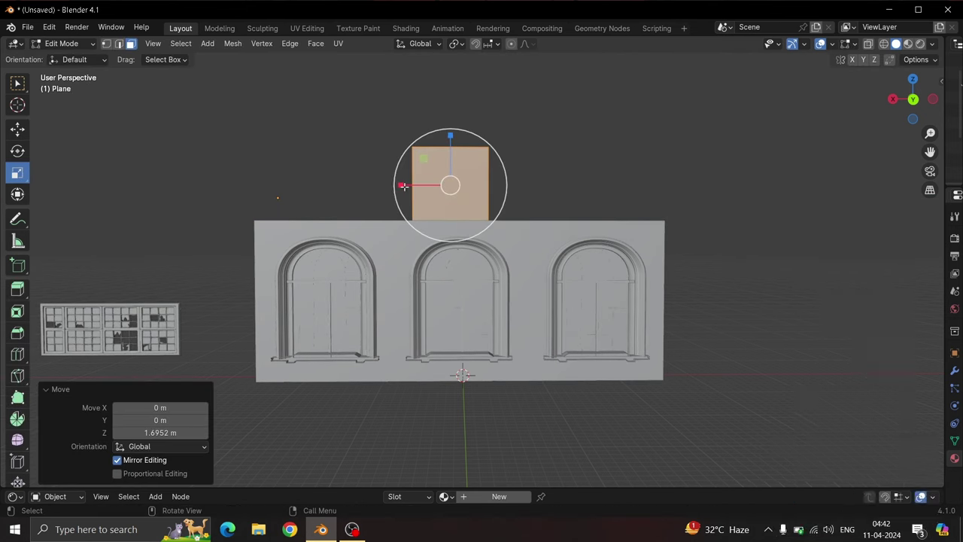
left_click_drag(403, 186, 189, 193)
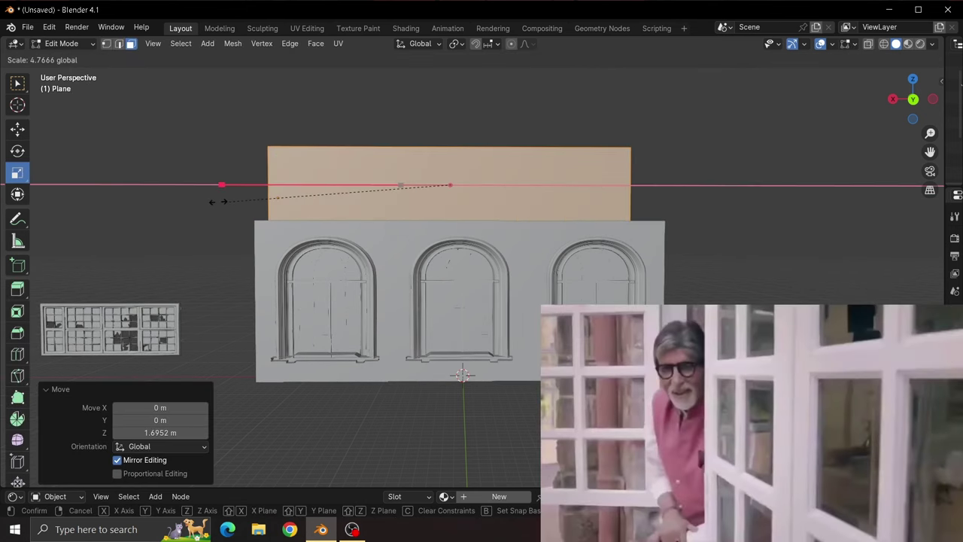
left_click(16, 132)
left_click_drag(402, 184, 412, 183)
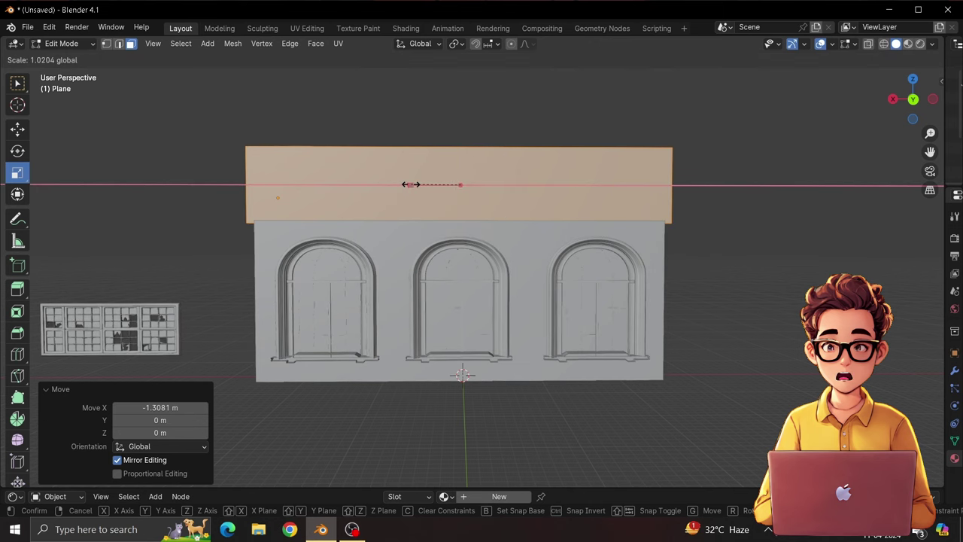
left_click_drag(411, 184, 411, 185)
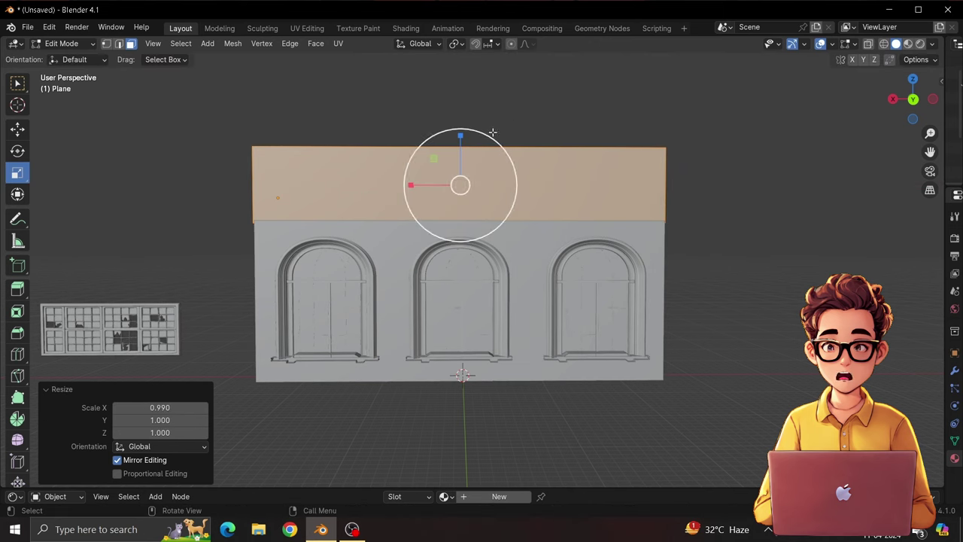
left_click(512, 125)
left_click(17, 354)
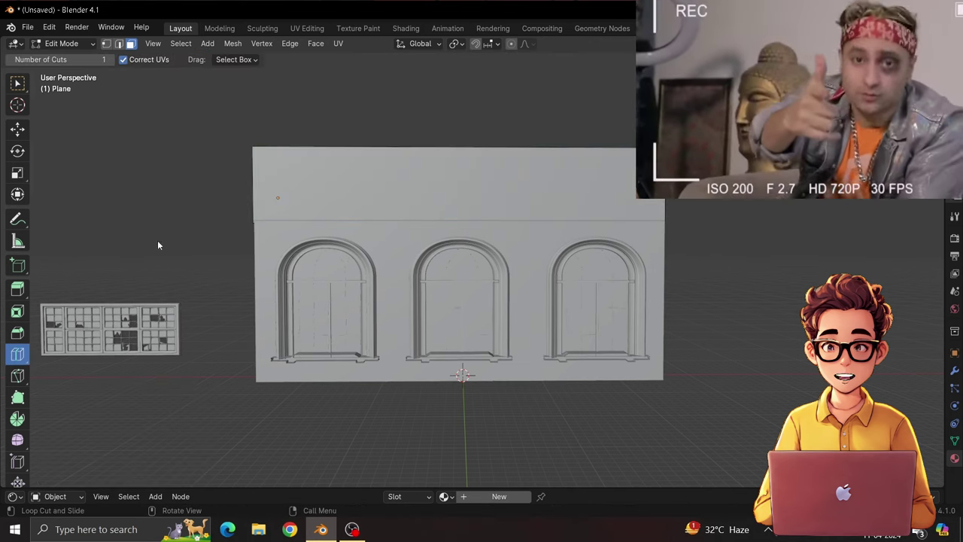
Add vertical loop cuts across the top band, undoing a stray extra cut
left_click(411, 155)
mouse_move(150, 364)
left_mouse_down()
mouse_move(207, 361)
mouse_move(180, 364)
left_mouse_up()
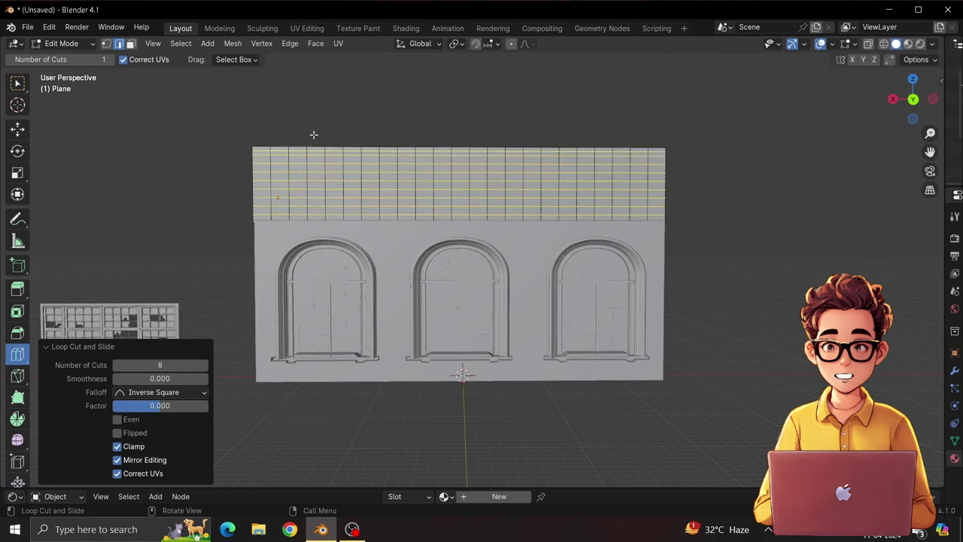
left_click(262, 214)
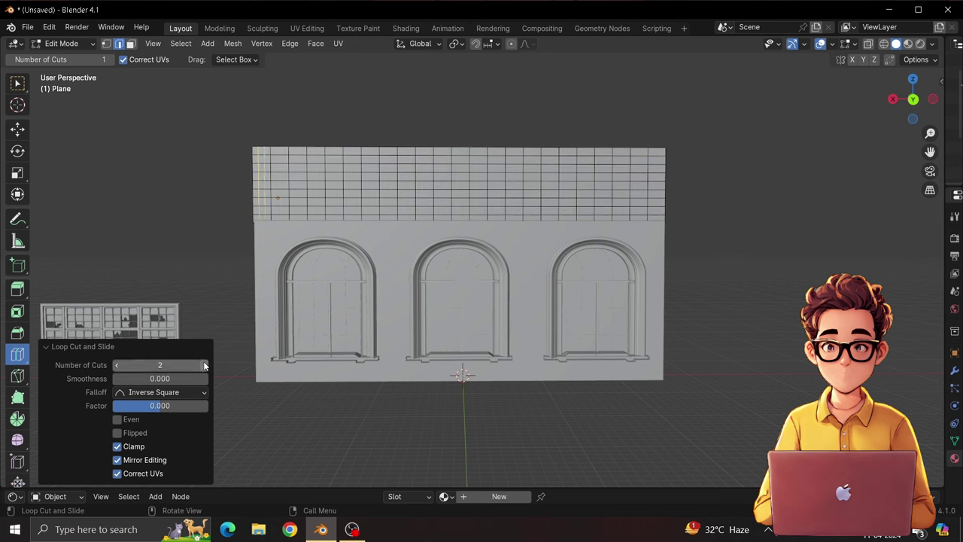
key("ctrl+z")
key("ctrl+z")
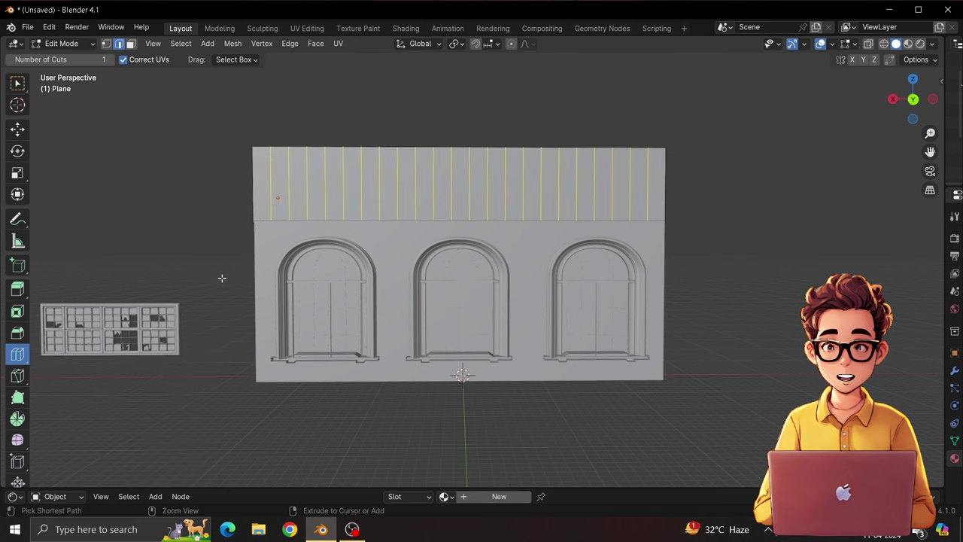
left_click(420, 159)
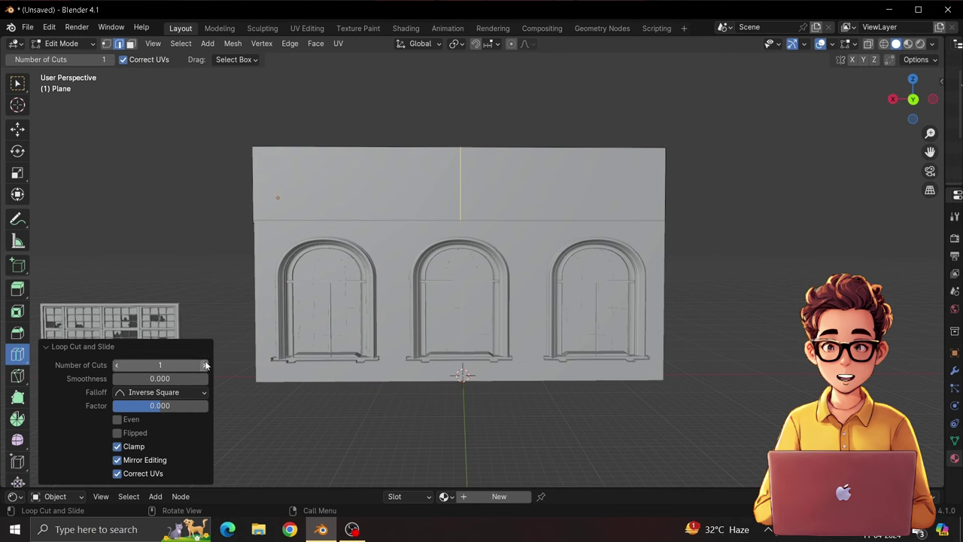
Set the loop cut's Number of Cuts to 6 in the operator panel
scroll(204, 367, "up", 4, "ctrl")
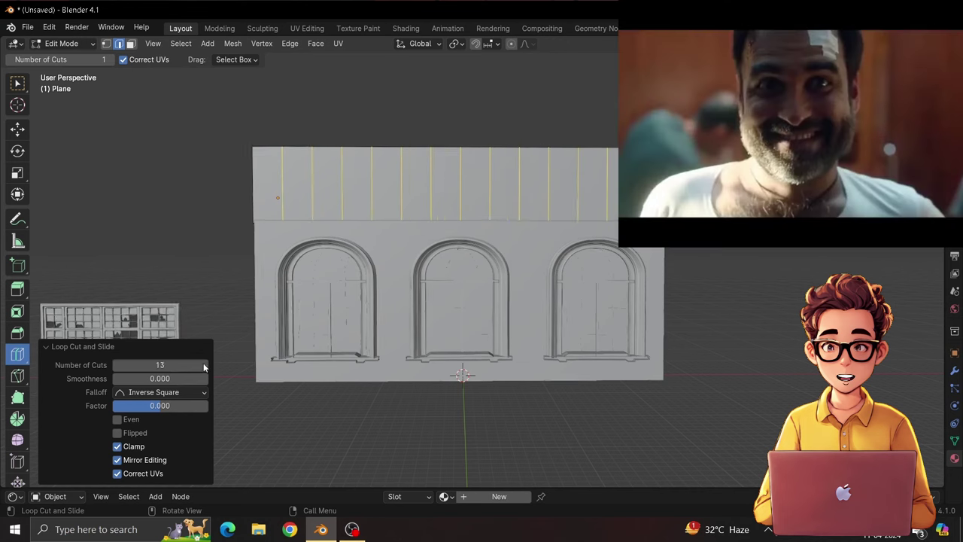
scroll(203, 367, "up", 4, "ctrl")
scroll(204, 366, "up", 4, "ctrl")
scroll(203, 366, "up", 4, "ctrl")
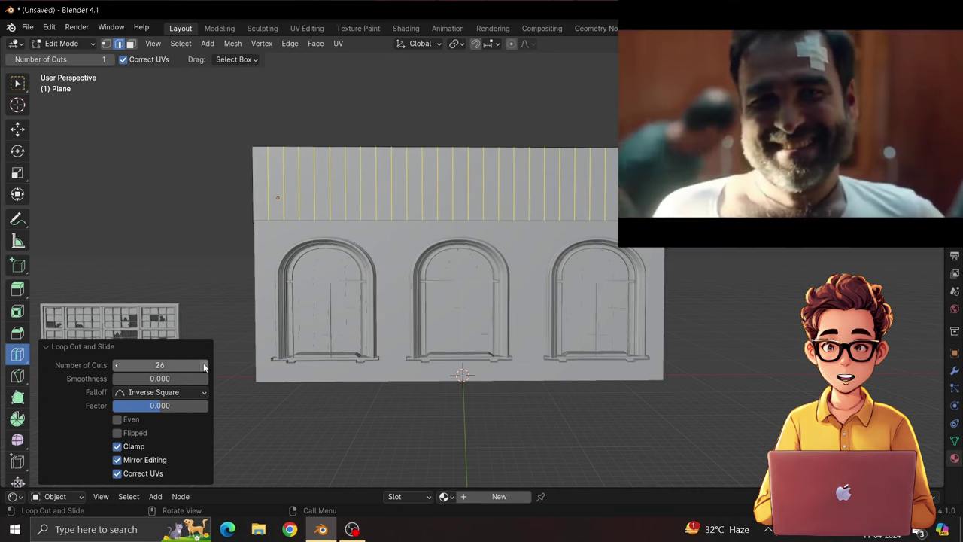
scroll(203, 367, "up", 6, "ctrl")
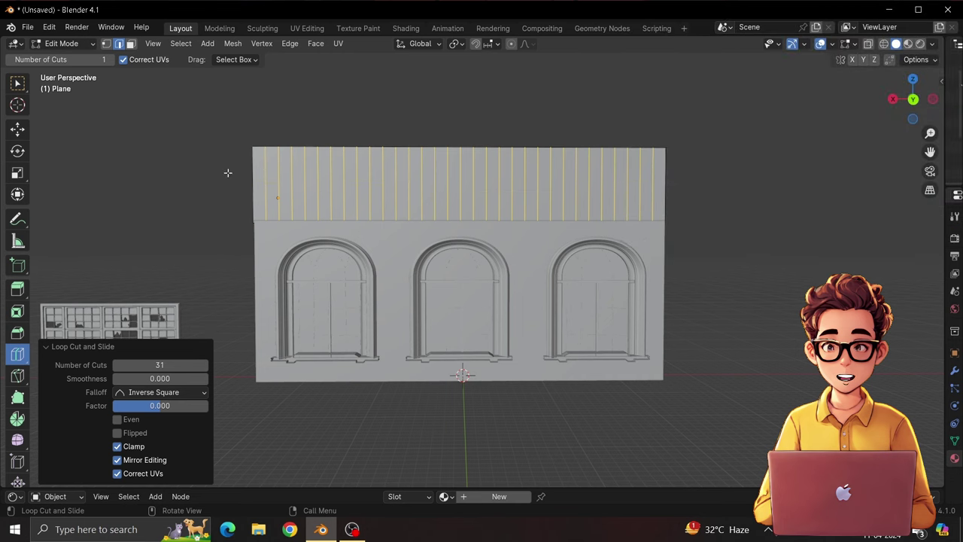
scroll(199, 367, "up", 2, "ctrl")
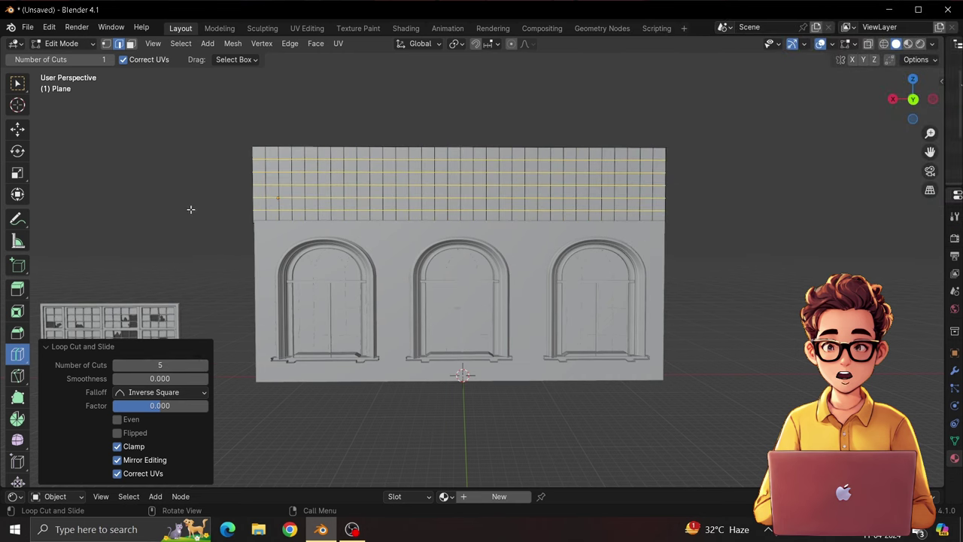
middle_click_drag(277, 198, 385, 165)
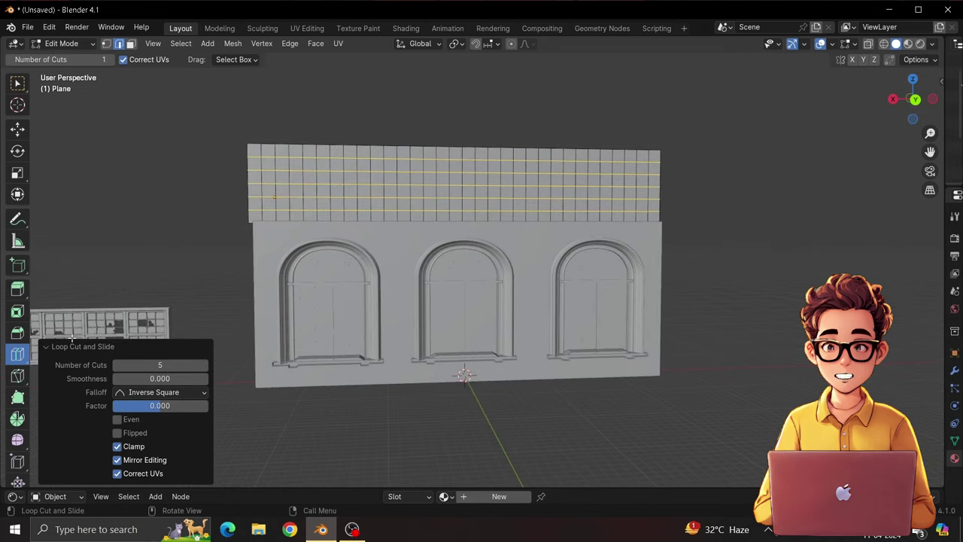
left_click(204, 365)
left_click(47, 347)
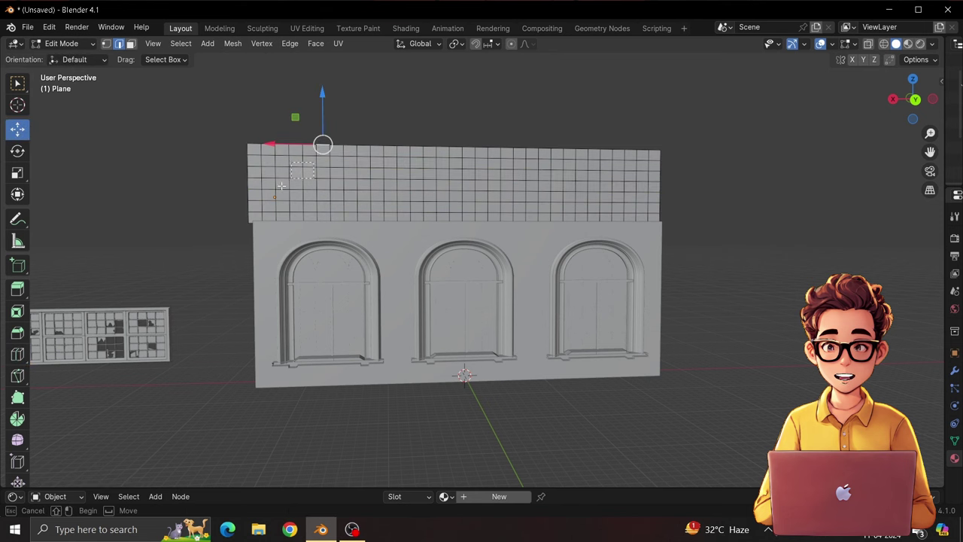
Enable the LoopTools add-on in Preferences
left_click(56, 29)
left_click(64, 187)
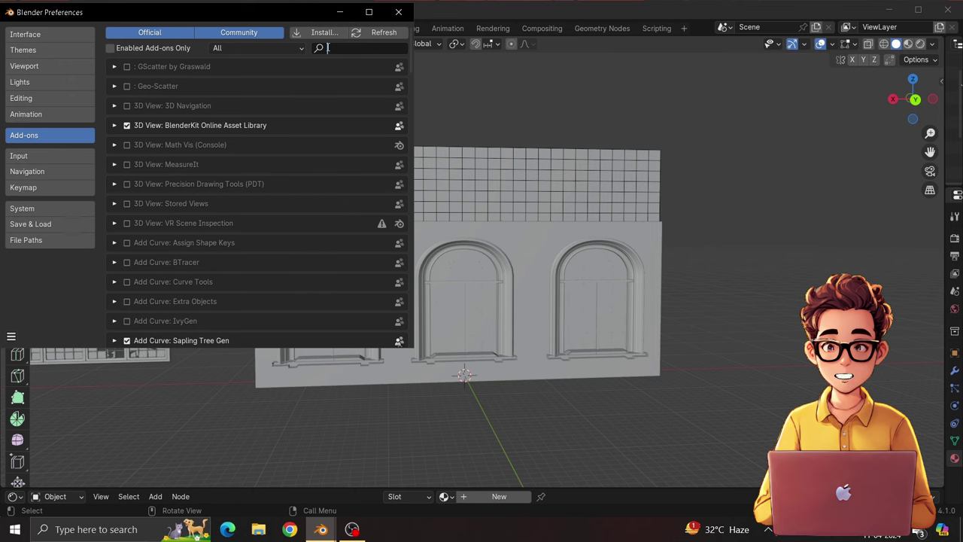
type("loop")
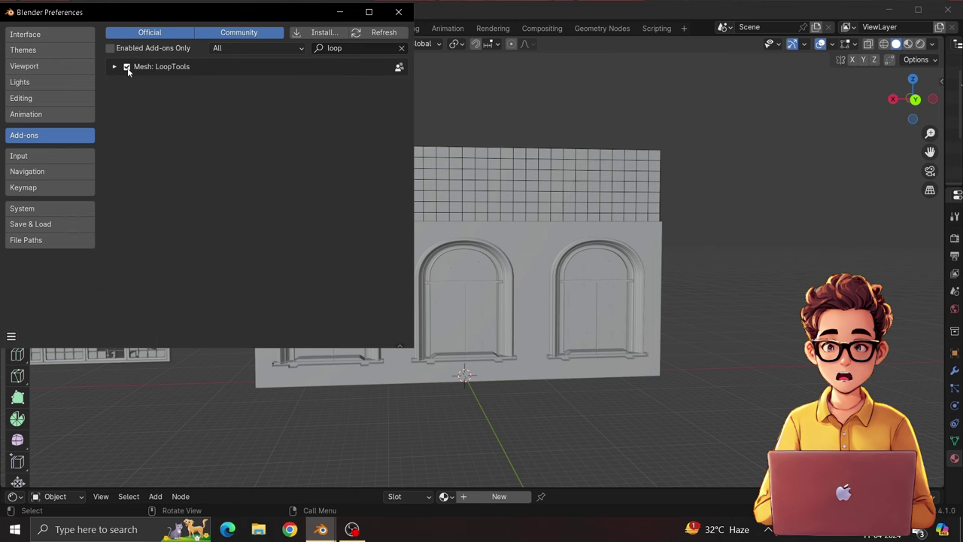
left_click(401, 13)
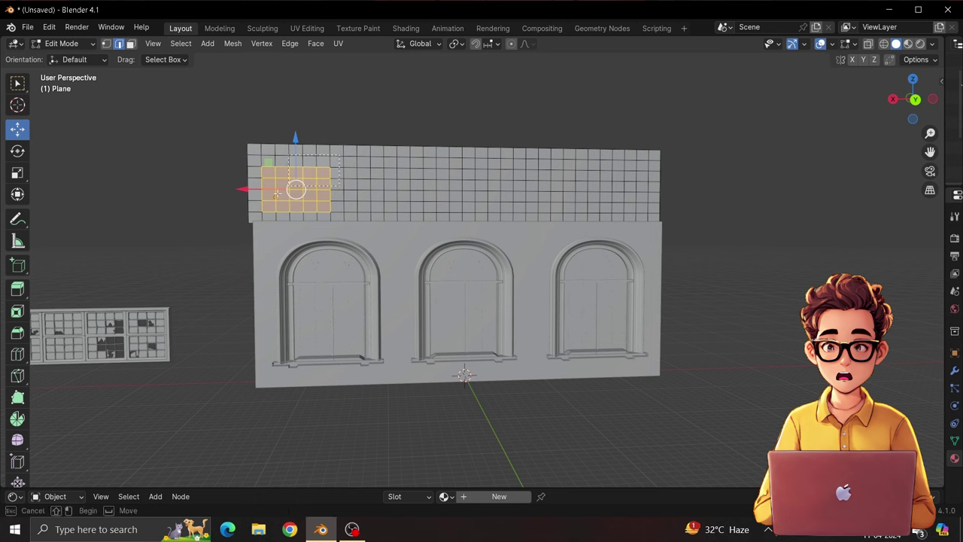
Round the selected square of faces into a circle with LoopTools and delete the faces inside it
right_click(310, 169)
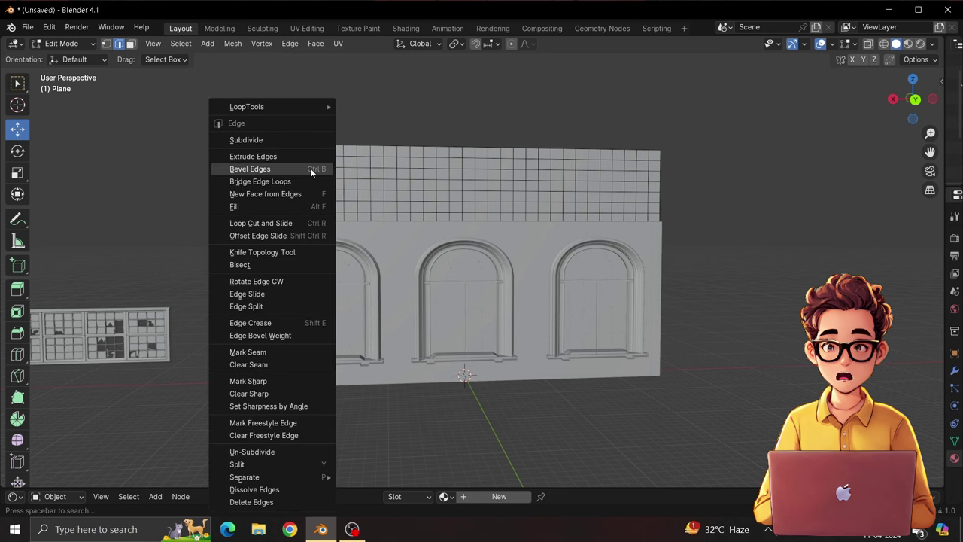
mouse_move(271, 107)
left_click(381, 118)
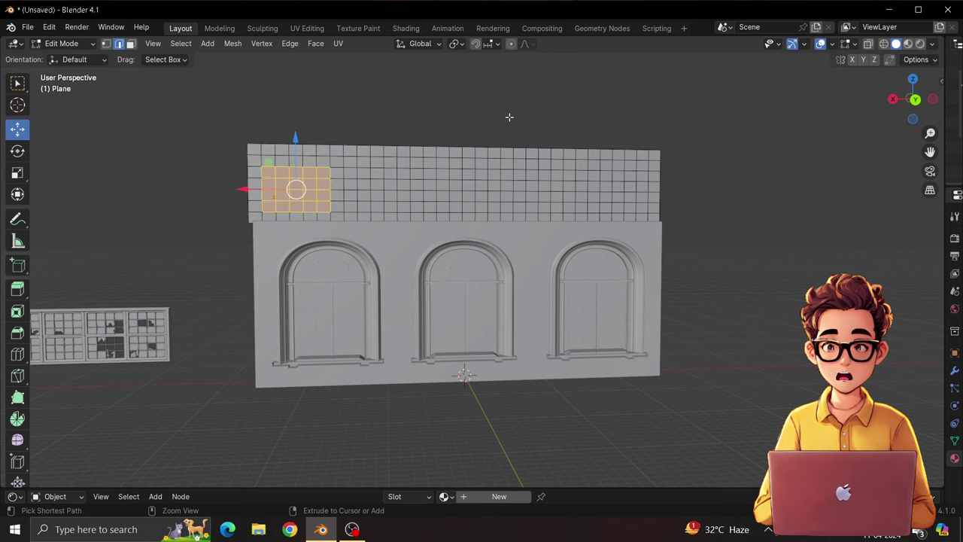
key("ctrl+KP_1")
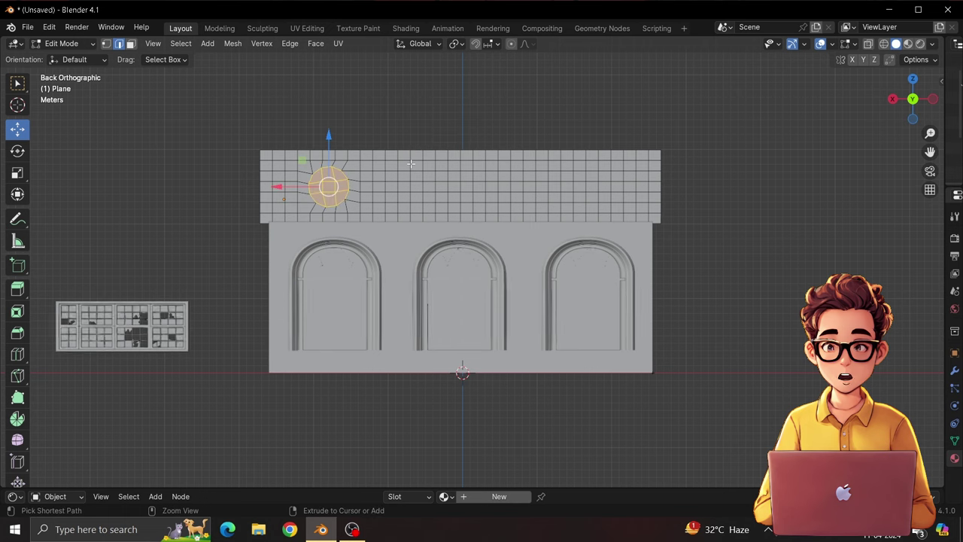
key("x")
left_click(388, 192)
Return to Object Mode and check the upper wall panel and window pieces by selecting them
left_click(62, 43)
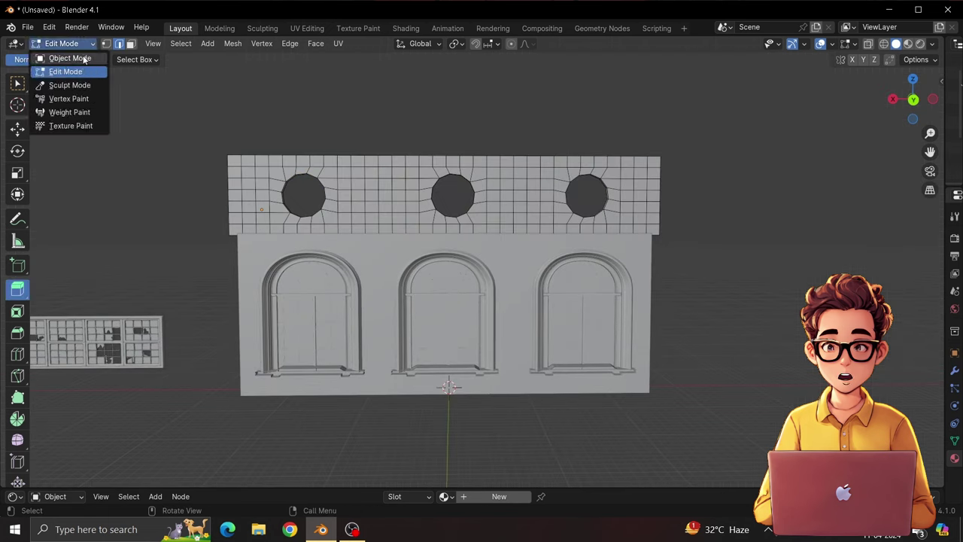
left_click(68, 58)
mouse_move(913, 98)
left_mouse_down()
mouse_move(950, 101)
mouse_move(925, 105)
left_mouse_up()
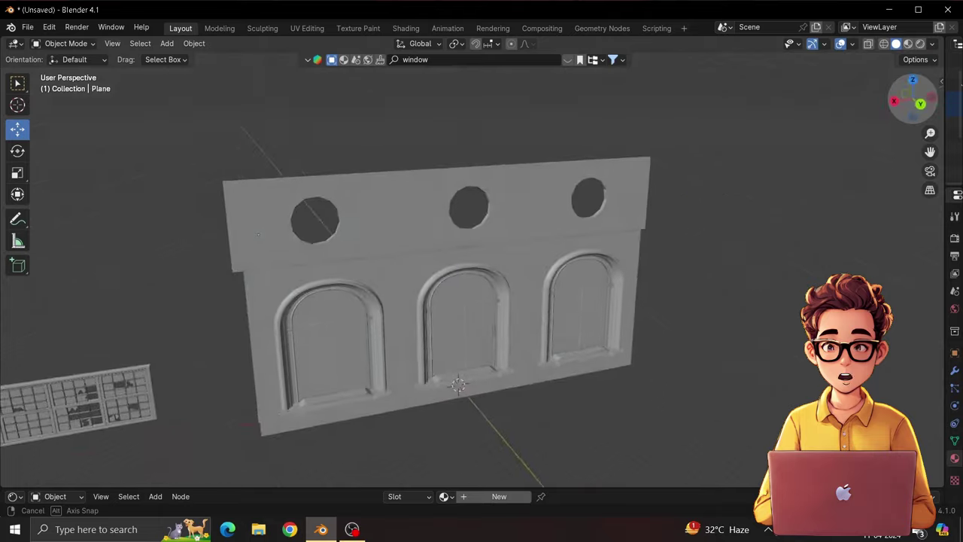
left_click(639, 208)
left_click(631, 248)
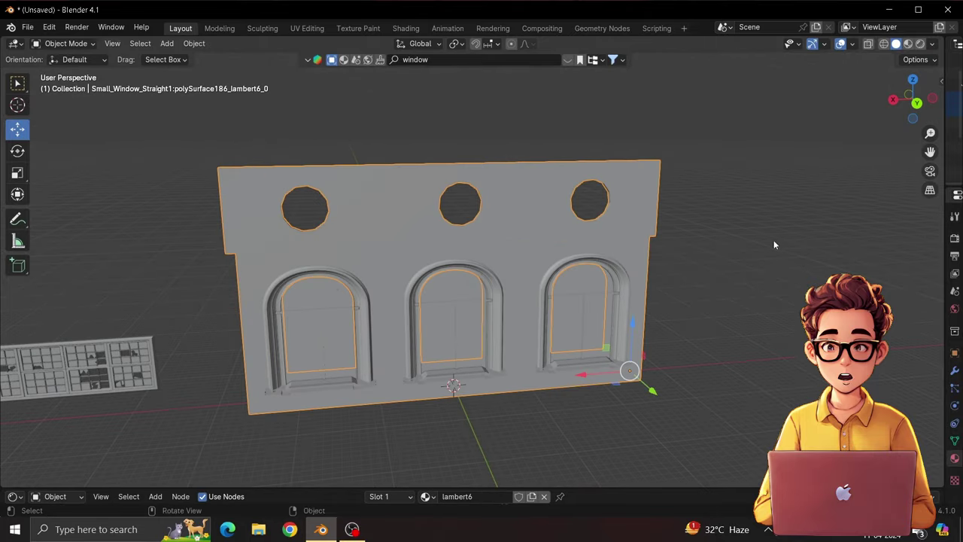
left_click(583, 303)
left_click(478, 304)
left_click(322, 315)
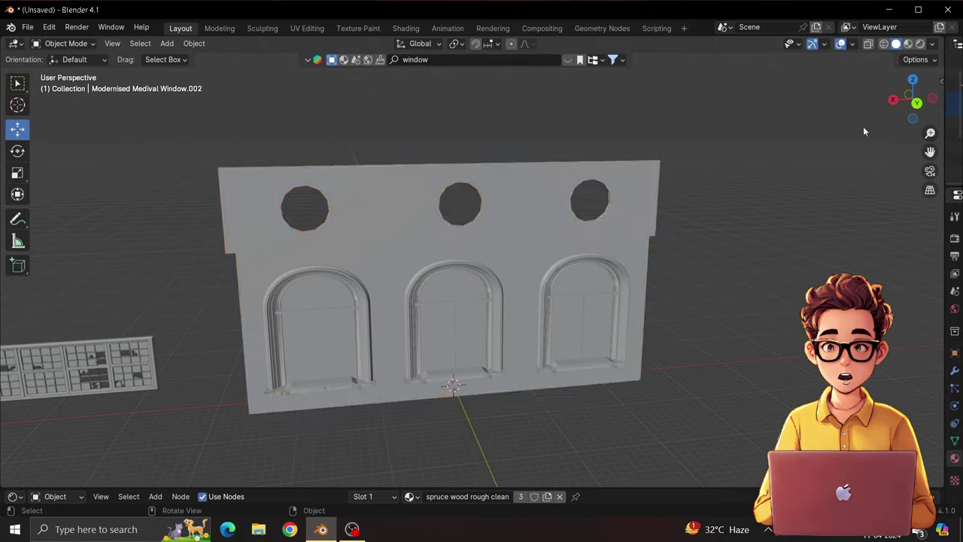
left_click_drag(912, 98, 896, 101)
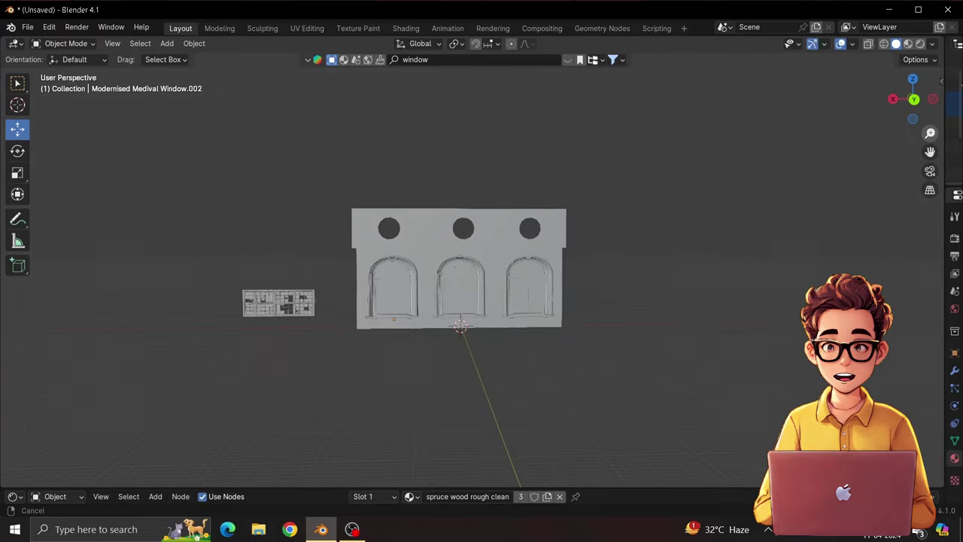
Duplicate the arched wall along X and rotate the copy on Z
left_click(502, 249)
key("shift+d")
key("x")
left_click(570, 320)
key("r")
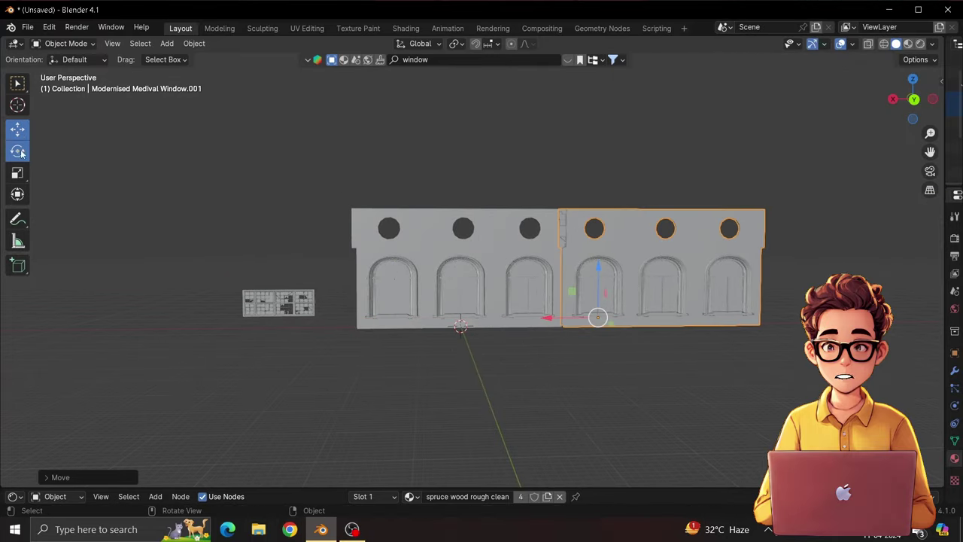
key("z")
left_click(600, 334)
Stretch the original wall along X, shift it, and nudge the side wall into the corner
left_click(394, 320)
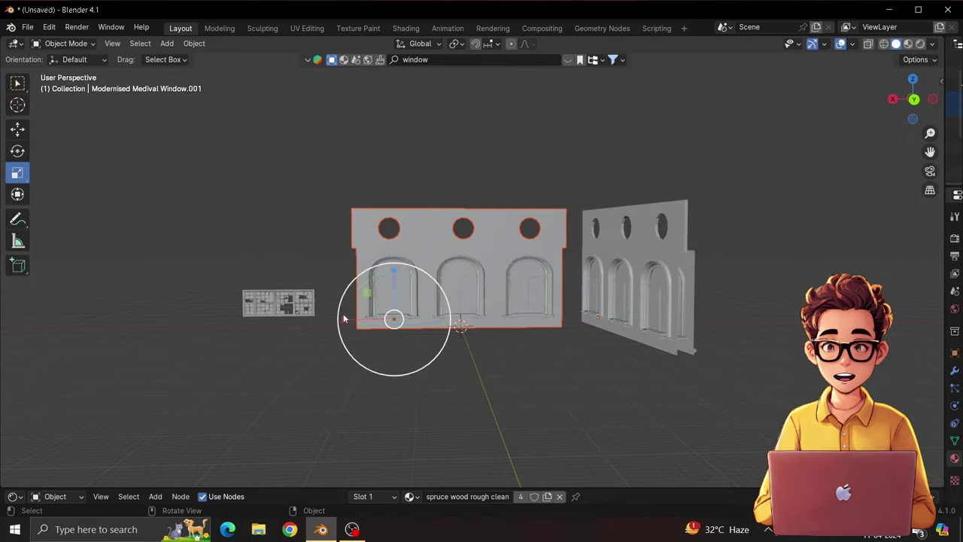
key("s")
key("x")
left_click(323, 319)
key("g")
key("x")
left_click(307, 315)
middle_click_drag(877, 128, 548, 384)
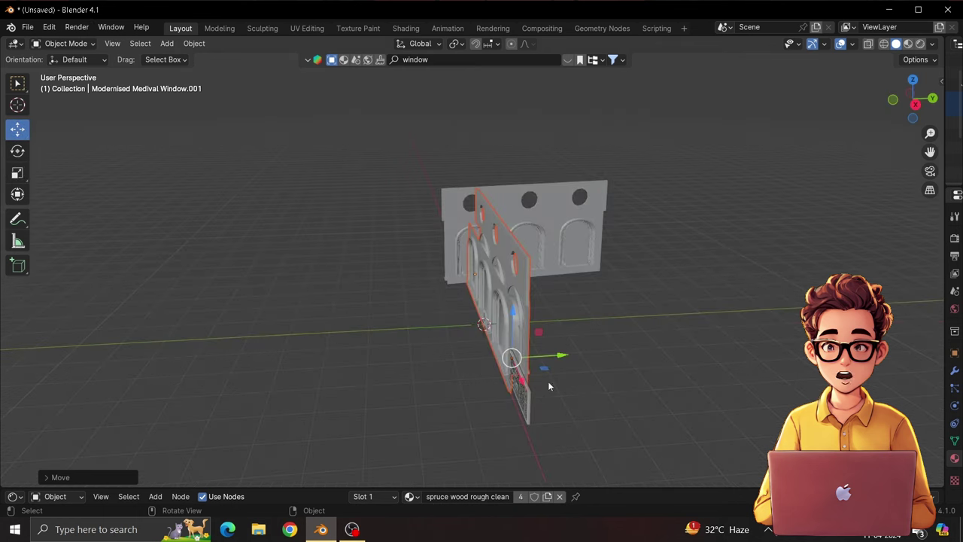
key("g")
left_click(517, 365)
Rotate the side wall on Z to meet the back wall, checking the corner in perspective
middle_click_drag(482, 324, 272, 108)
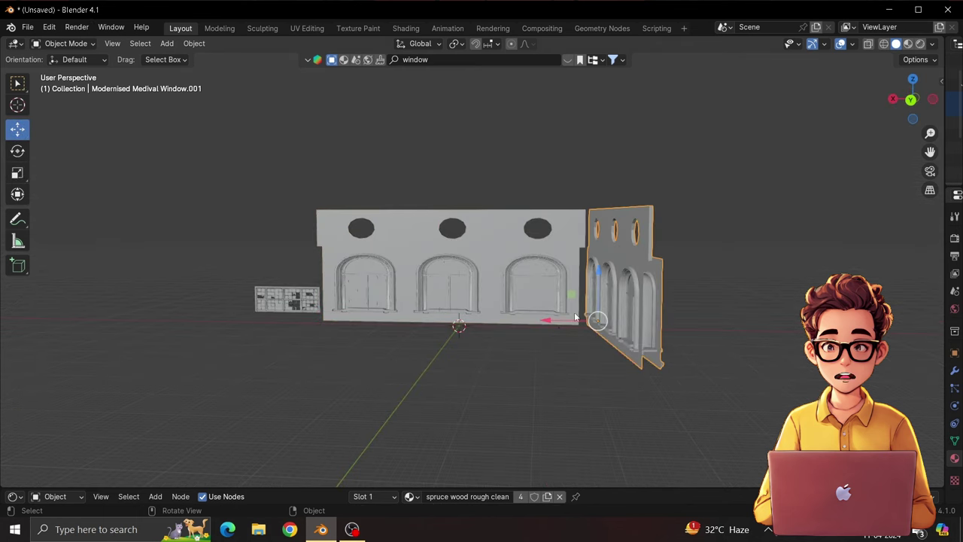
middle_click_drag(575, 318, 575, 361)
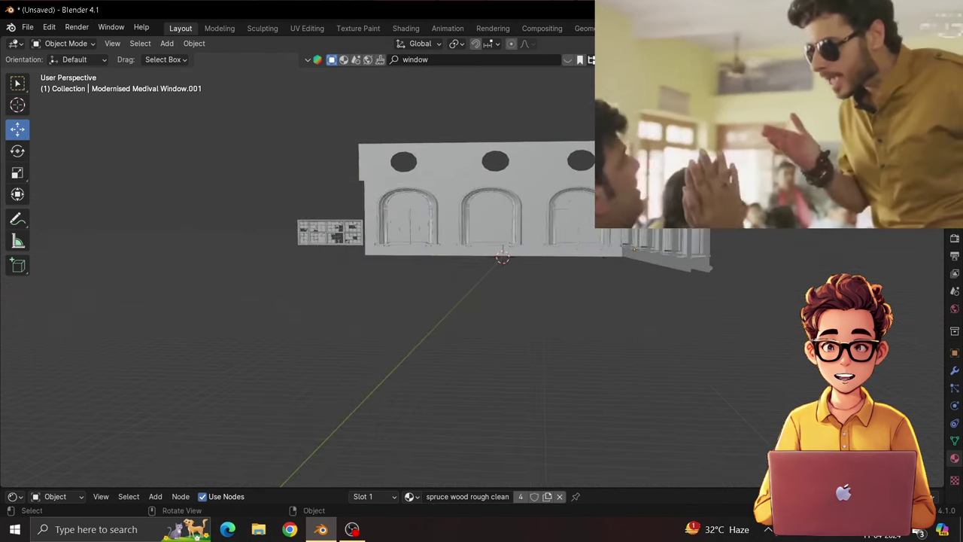
key("ctrl+KP_1")
key("shift+space")
key("r")
mouse_move(640, 248)
left_mouse_down()
mouse_move(629, 242)
mouse_move(699, 250)
left_mouse_up()
middle_click_drag(699, 250, 545, 242, "shift")
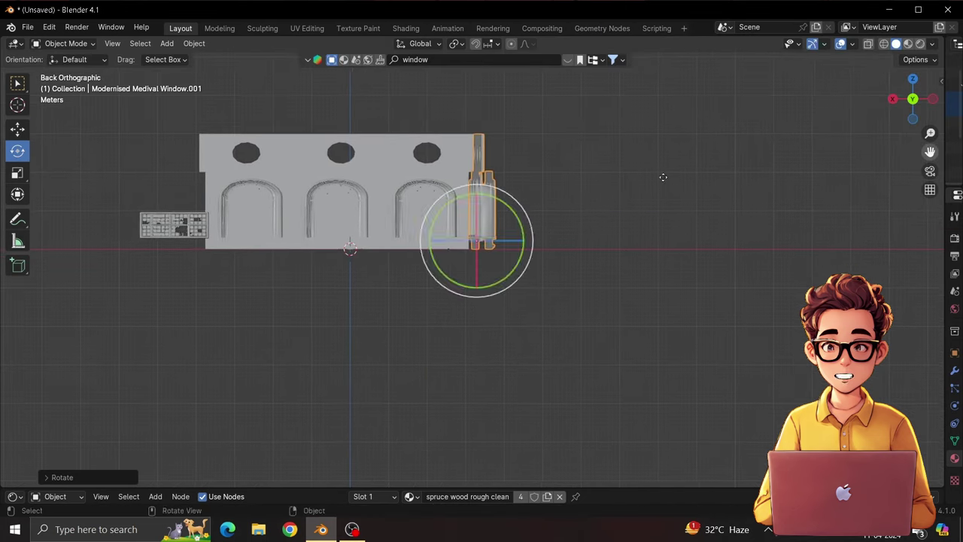
middle_click_drag(301, 189, 160, 125)
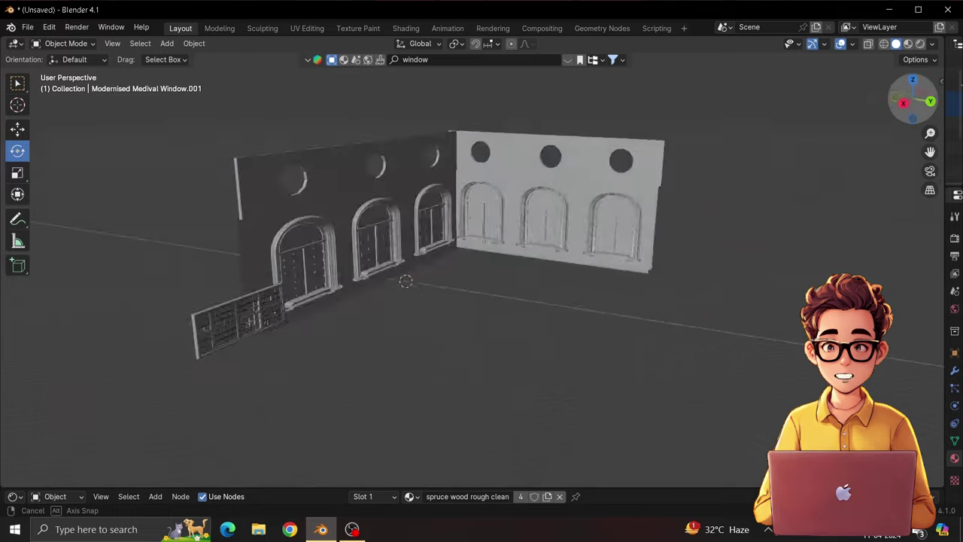
key("s")
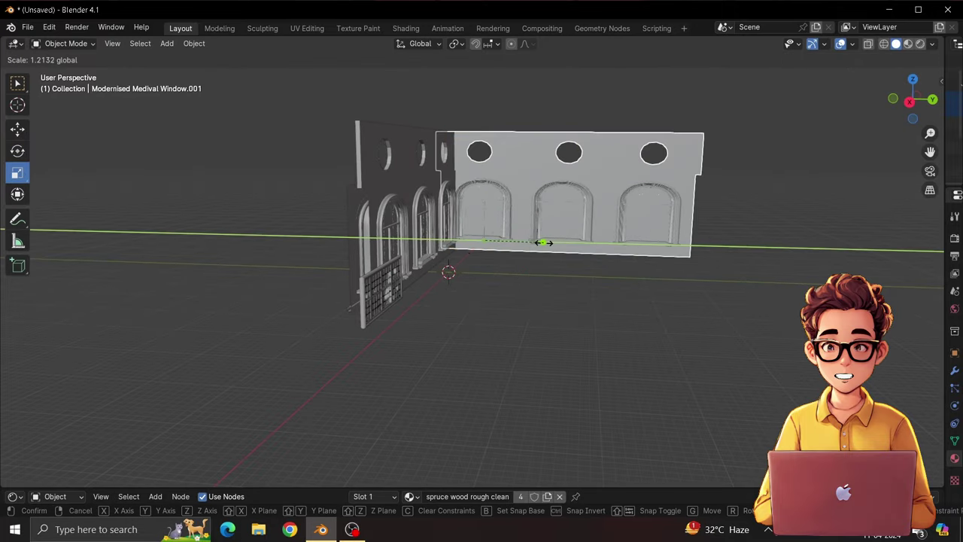
right_click(521, 236)
mouse_move(633, 102)
middle_mouse_down()
mouse_move(467, 105)
mouse_move(283, 205)
middle_mouse_up()
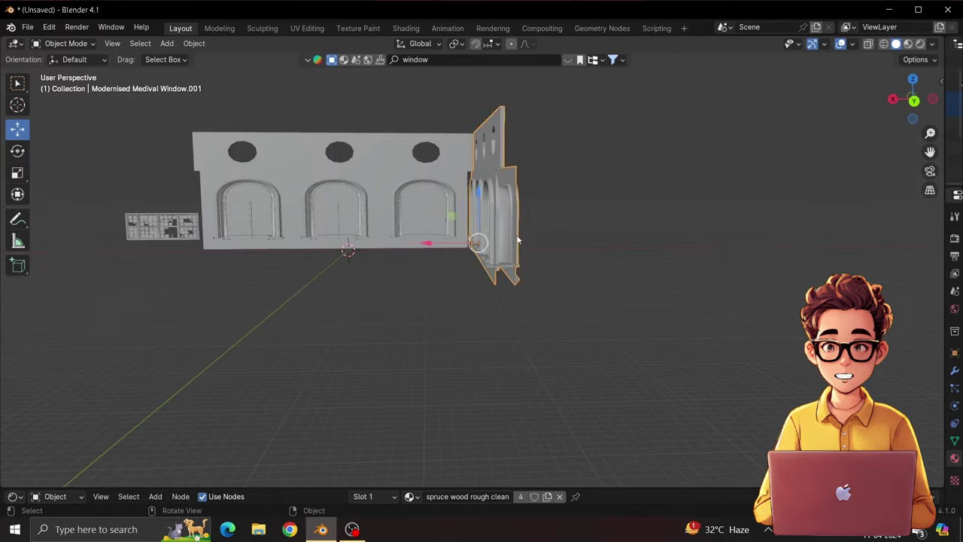
Enlarge the window-grid panel and raise it along Z
left_click(290, 237)
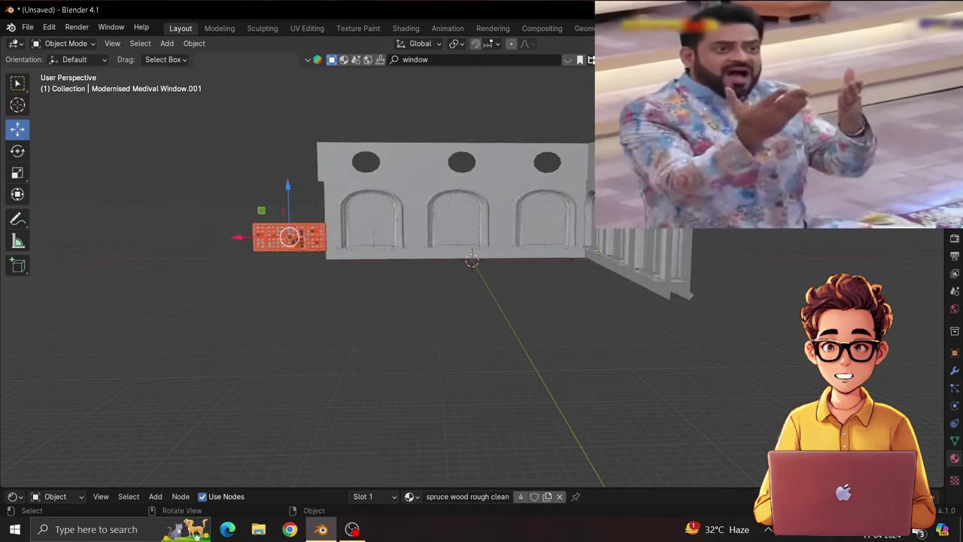
key("s")
key("Return")
key("g")
key("z")
key("Return")
Rotate the panel a quarter turn on Z, move it onto the building, and resize it narrower and taller
key("KP_3")
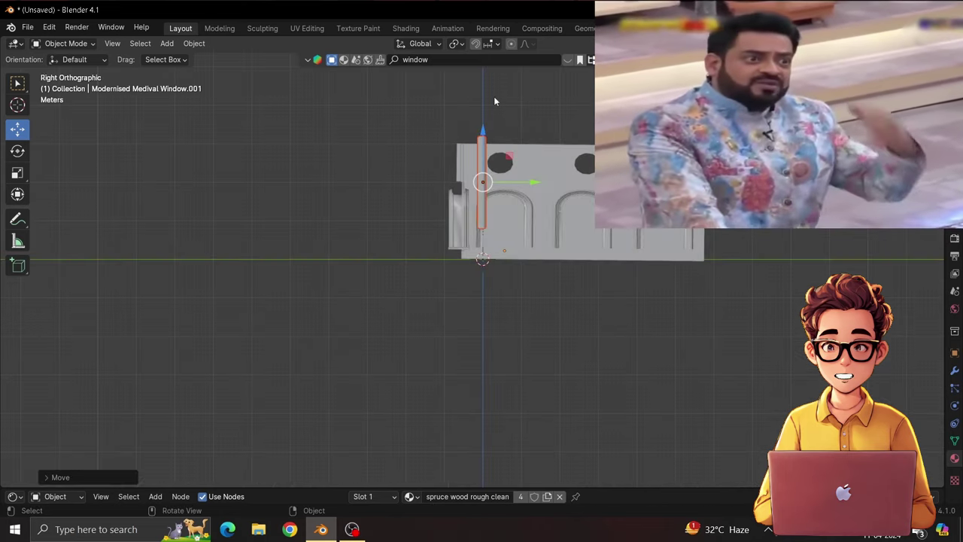
key("r")
key("z")
key("Return")
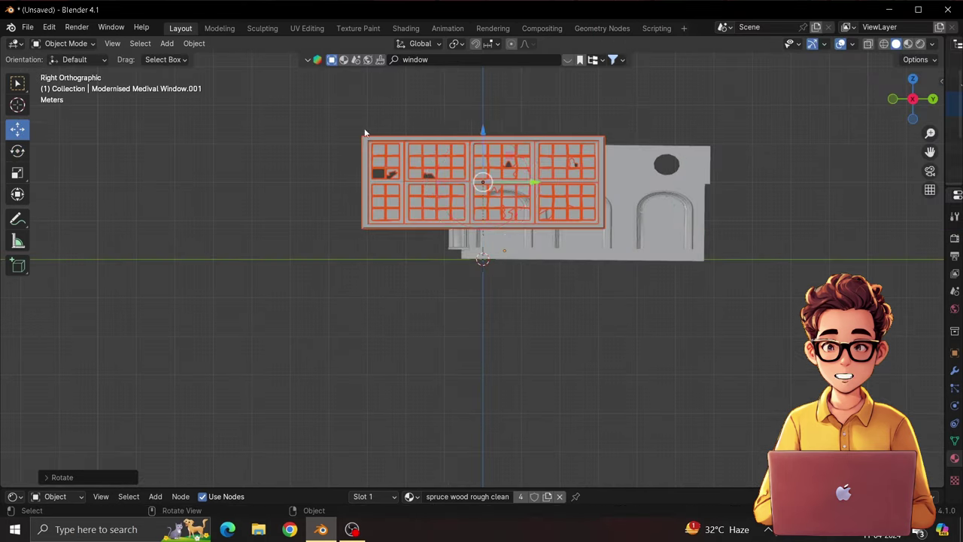
key("g")
key("Return")
key("s")
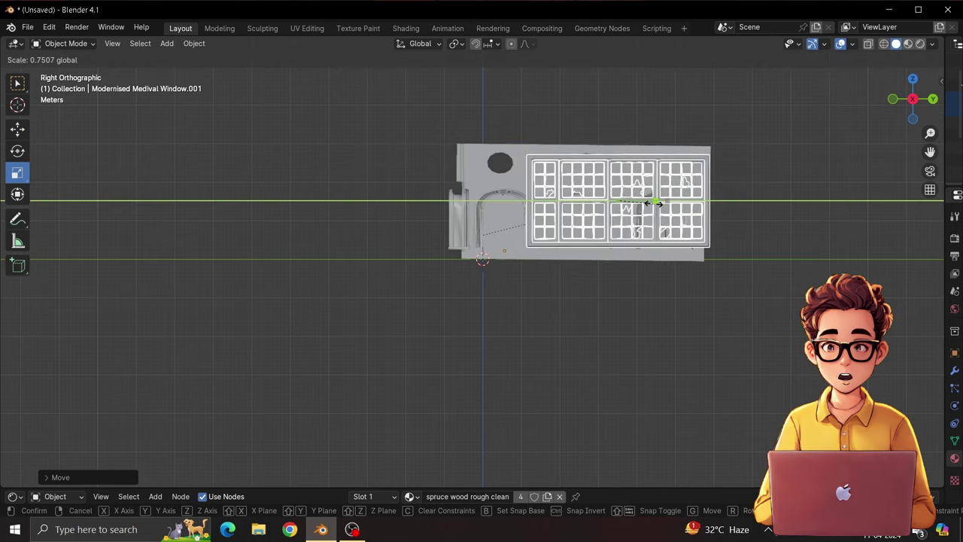
left_click(642, 107)
Adjust the panel's angle and push it against the back wall
left_click_drag(913, 99, 919, 106)
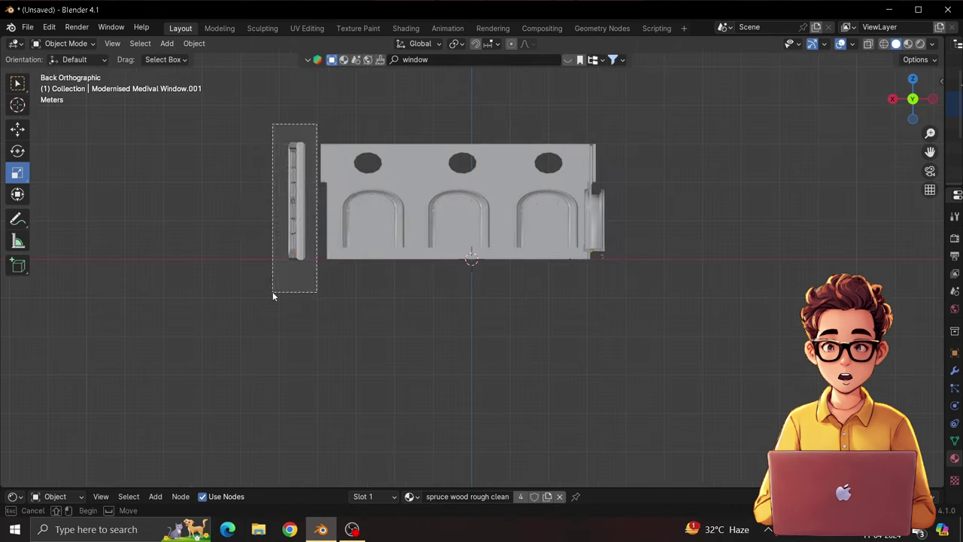
mouse_move(316, 216)
left_mouse_down()
mouse_move(327, 213)
mouse_move(320, 211)
left_mouse_up()
key("shift+space")
key("g")
left_click_drag(913, 99, 900, 113)
left_click(455, 211)
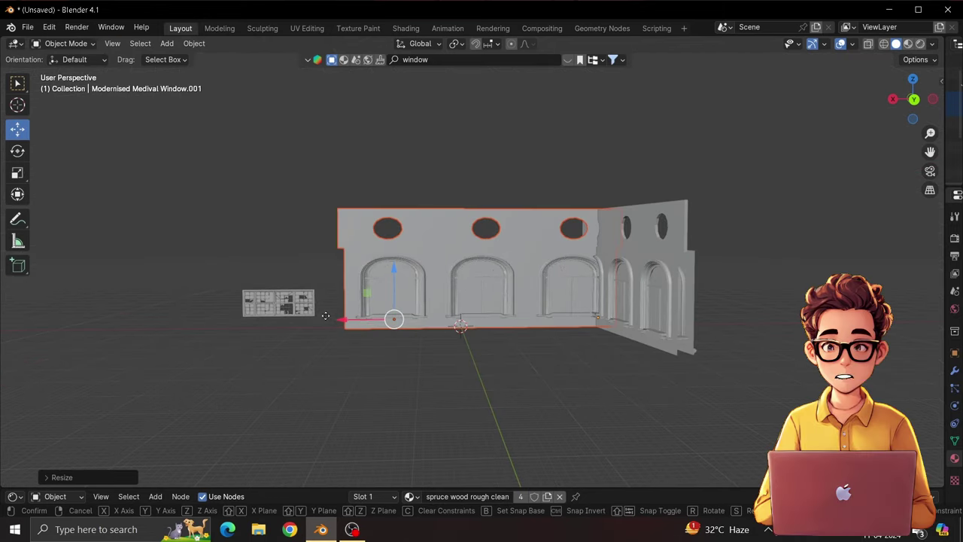
Slide the arched side wall along its axis until it meets the main wall at the corner
left_click(325, 316)
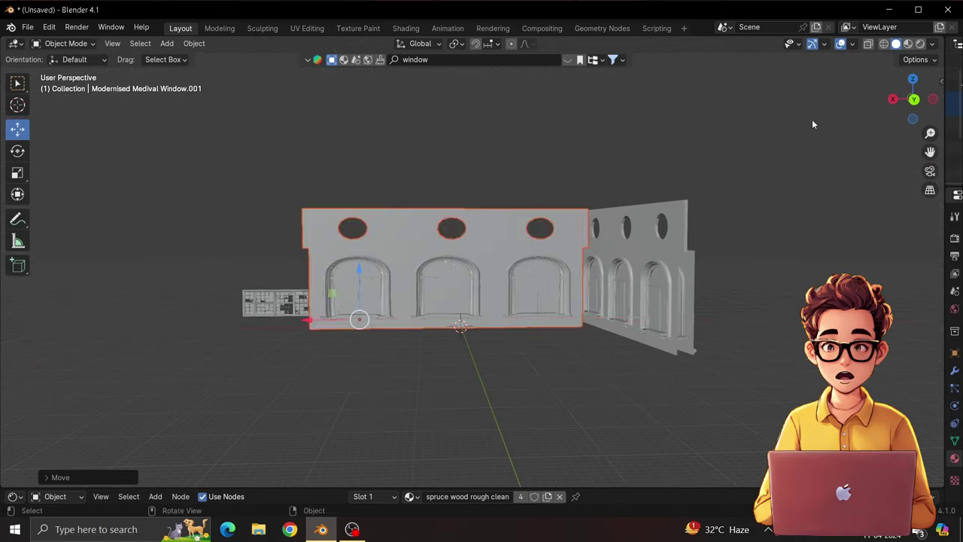
left_click_drag(913, 99, 299, 109)
key("g")
key("Return")
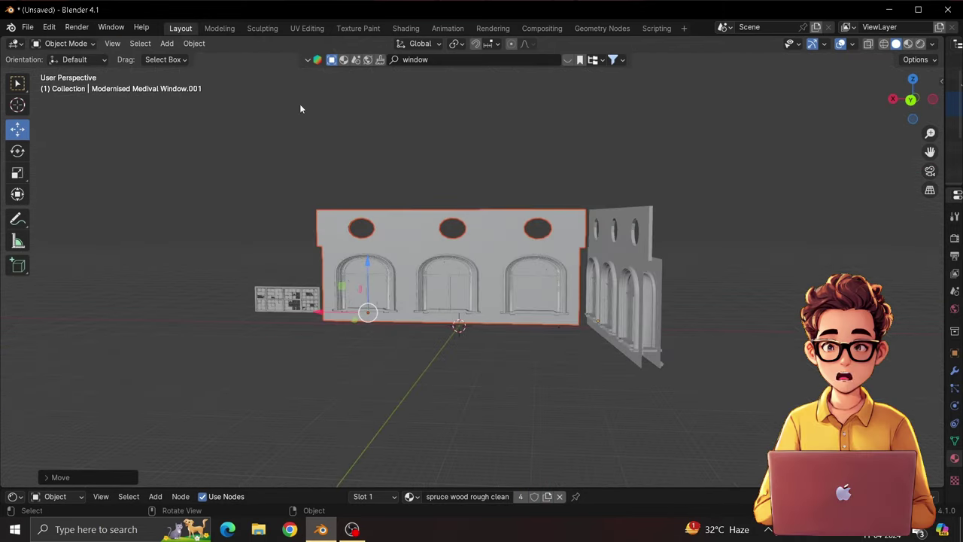
left_click_drag(584, 320, 572, 319)
middle_click_drag(572, 319, 691, 200)
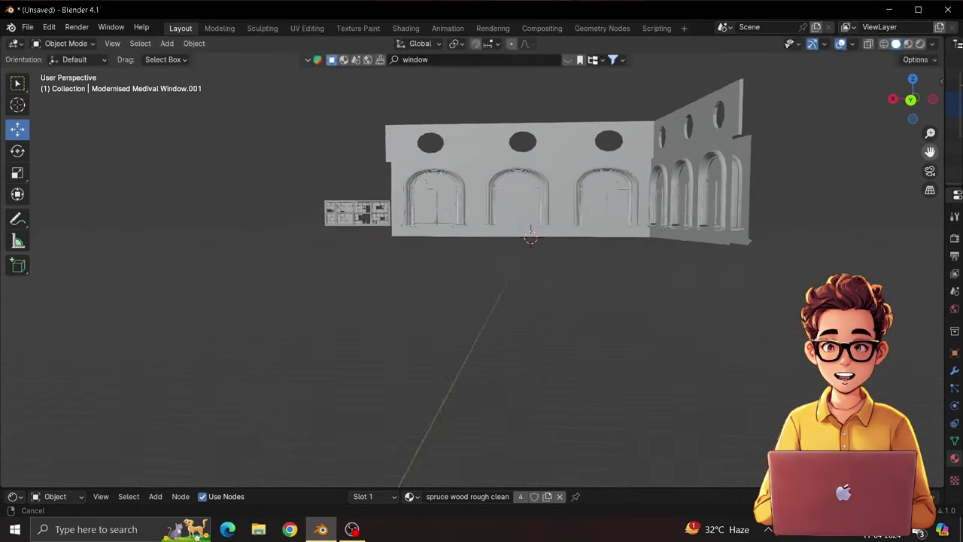
left_click(912, 100)
Turn the side wall slightly to square the corner, then select the main arched wall
left_click_drag(596, 242, 700, 252)
middle_click_drag(700, 251, 547, 244, "shift")
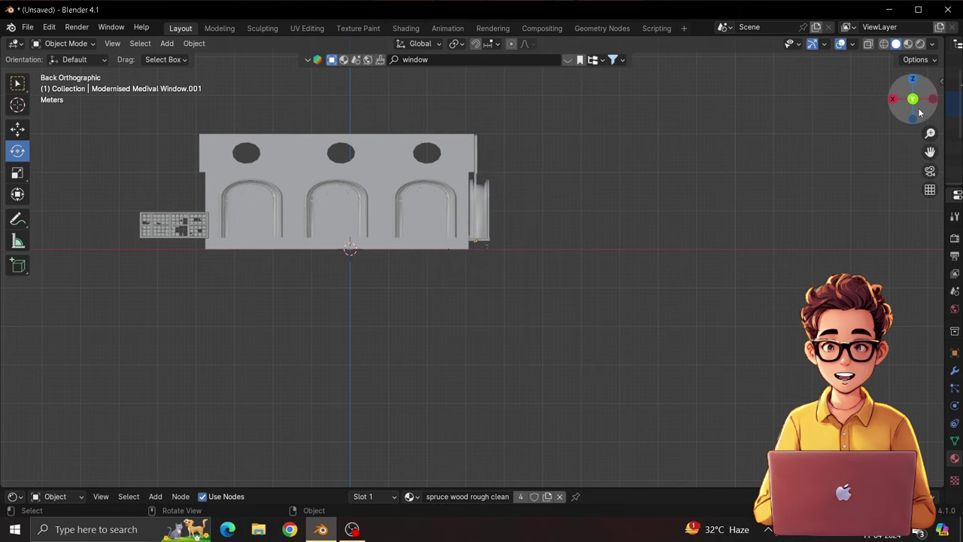
left_click_drag(919, 112, 452, 106)
left_click(18, 129)
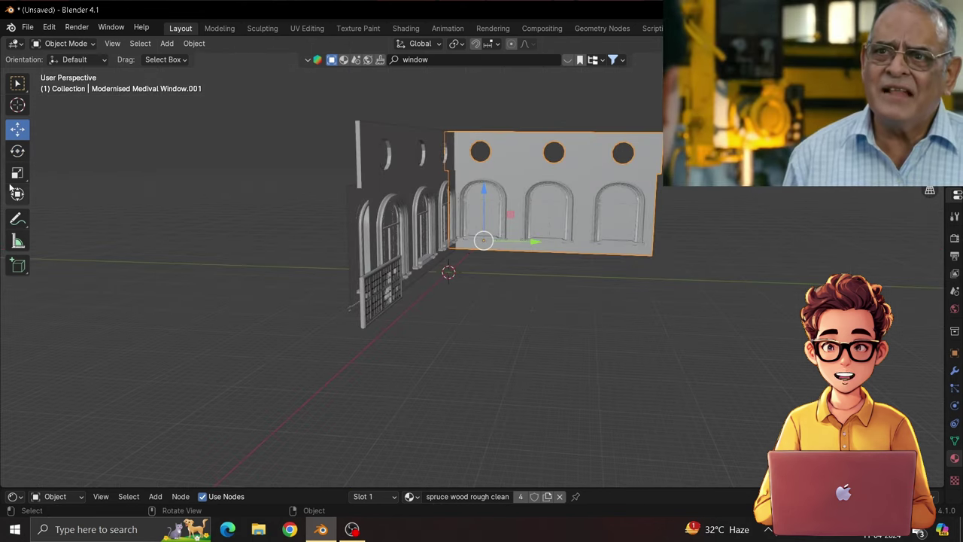
left_click_drag(912, 98, 865, 102)
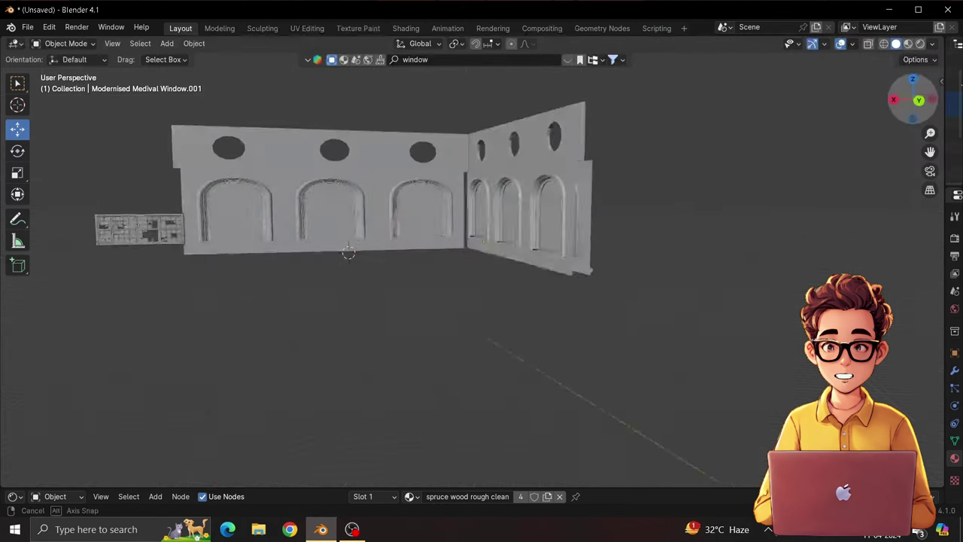
key("g")
key("x")
key("Escape")
middle_click_drag(152, 182, 276, 193, "shift")
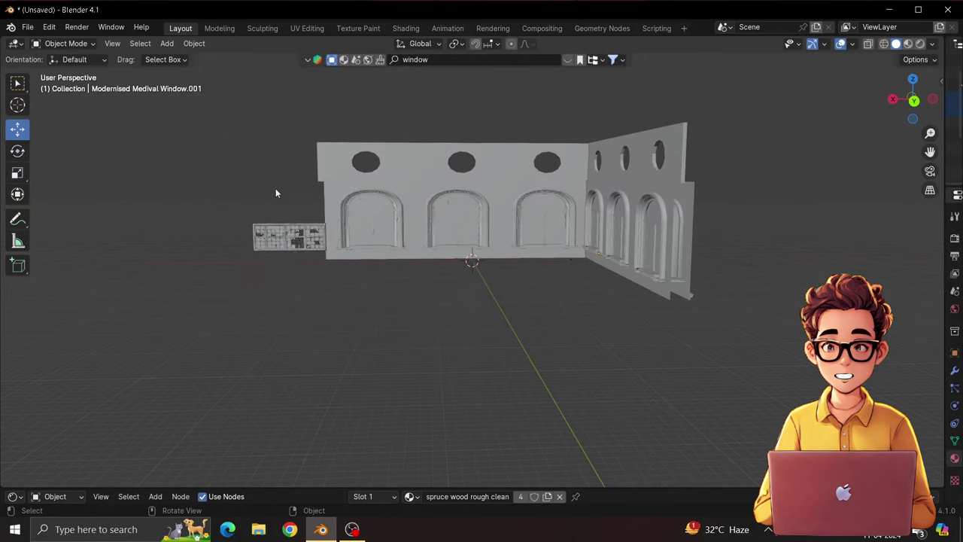
Confirm the enlarged window panel and, in Right Orthographic view, rotate it to face sideways
key("g")
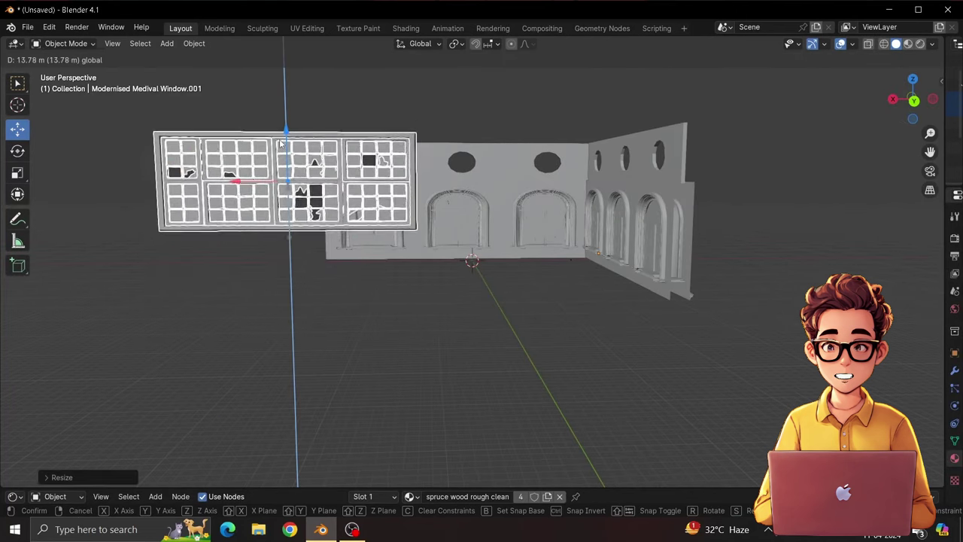
left_click(630, 107)
key("KP_3")
left_click_drag(502, 183, 527, 188)
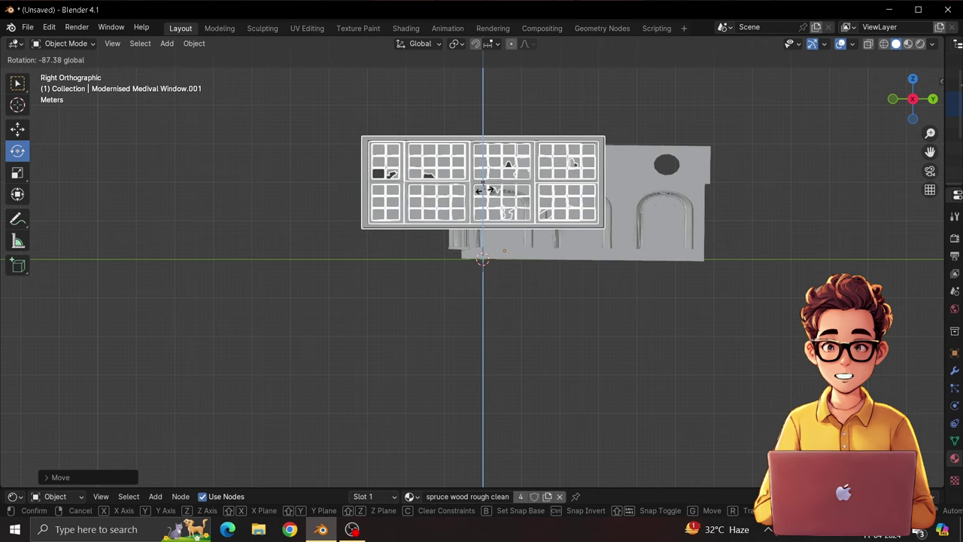
left_click(18, 128)
Move the window panel to the main wall's open end and shrink it to fit
key("g")
left_click(625, 200)
key("shift+space")
key("s")
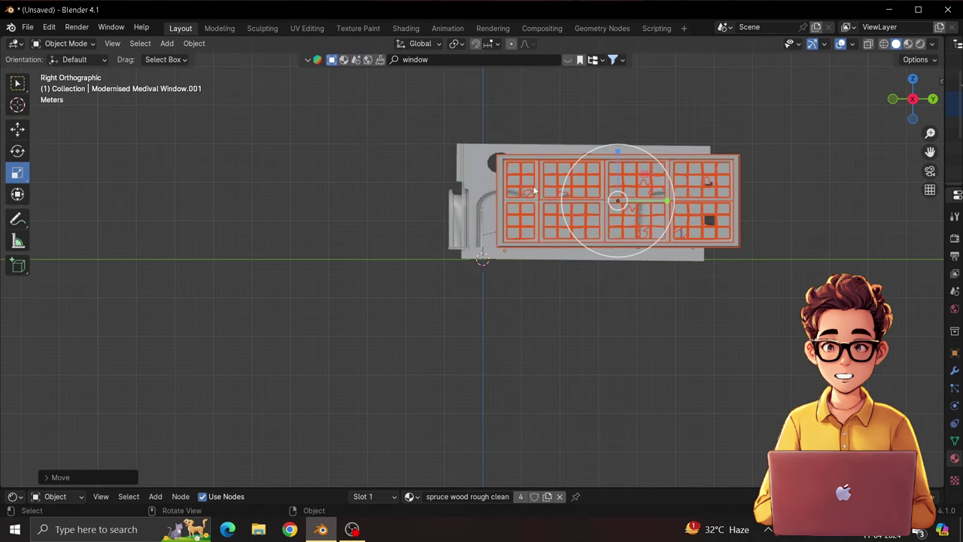
left_click_drag(647, 200, 617, 200)
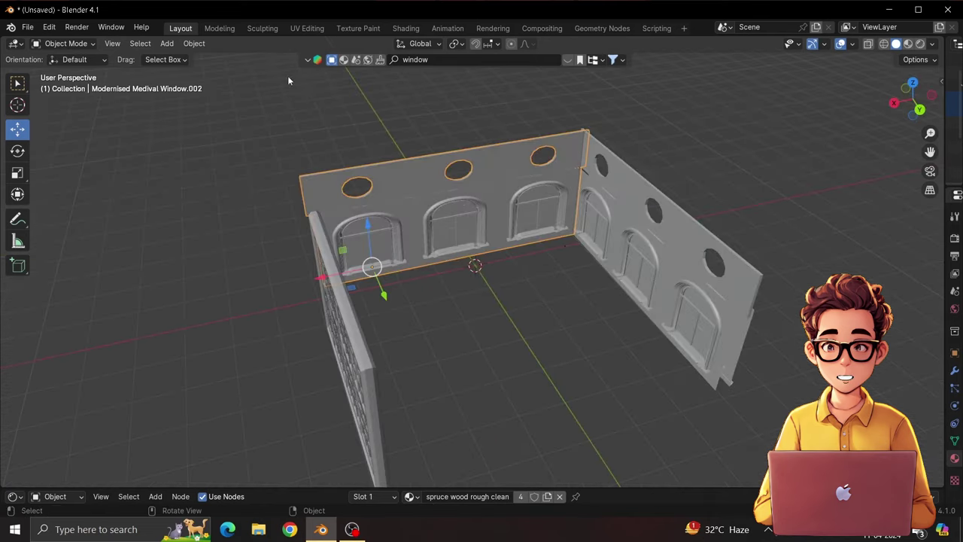
left_click_drag(903, 98, 441, 243)
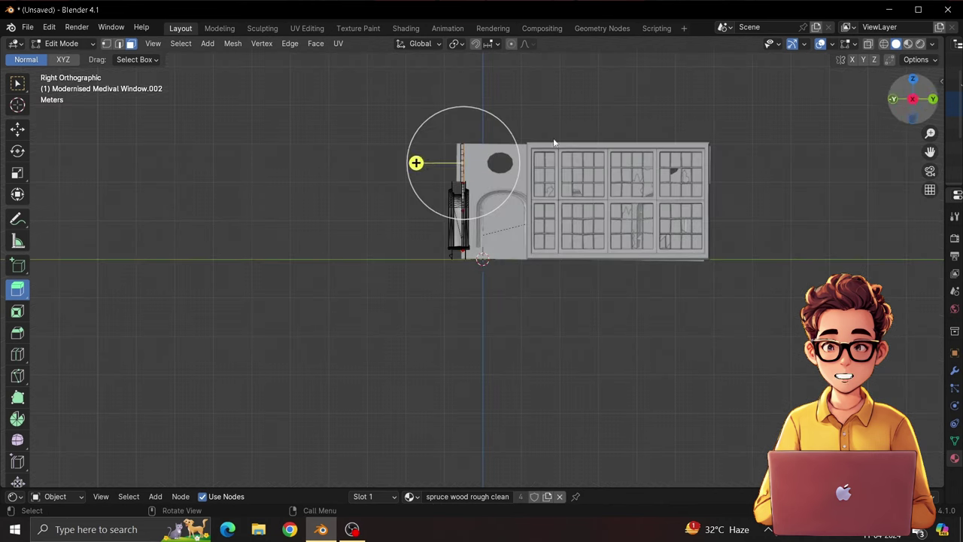
Fix the window panel's placement, then duplicate it in place
key("g")
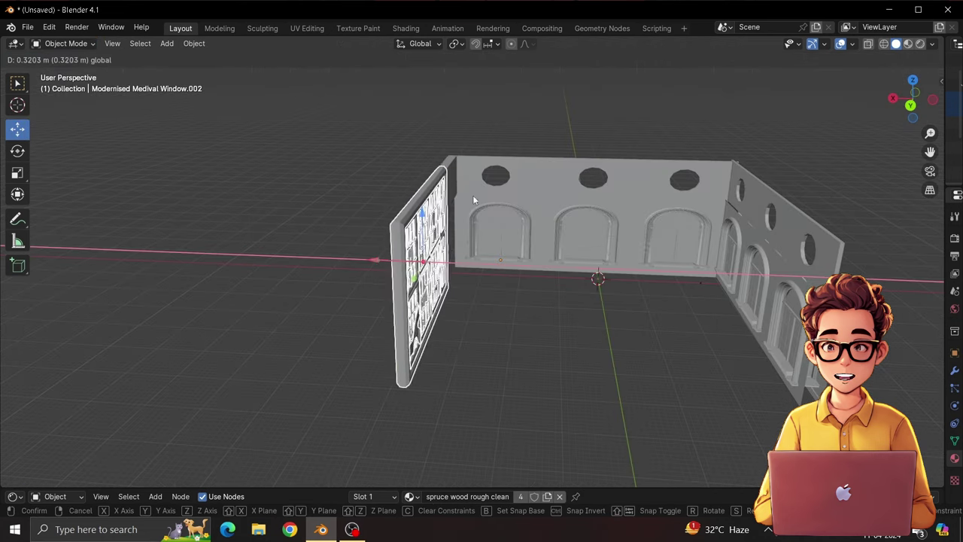
left_click(472, 195)
middle_click_drag(472, 195, 726, 192)
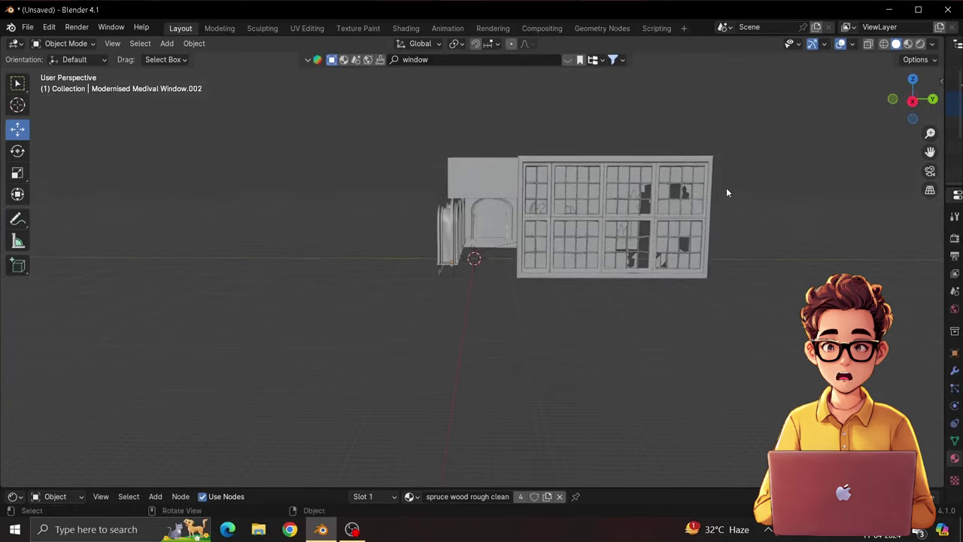
left_click(643, 219)
key("shift+d")
left_click(677, 219)
middle_click_drag(677, 219, 527, 225)
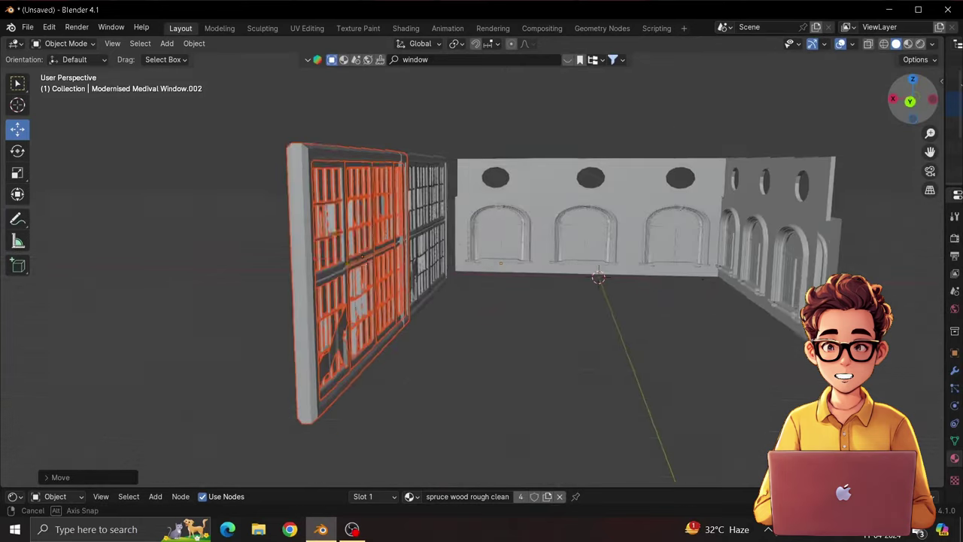
Undo the rough rotation and turn the duplicate exactly 90° about Z with rz90
left_click(17, 151)
left_click_drag(391, 271, 124, 448)
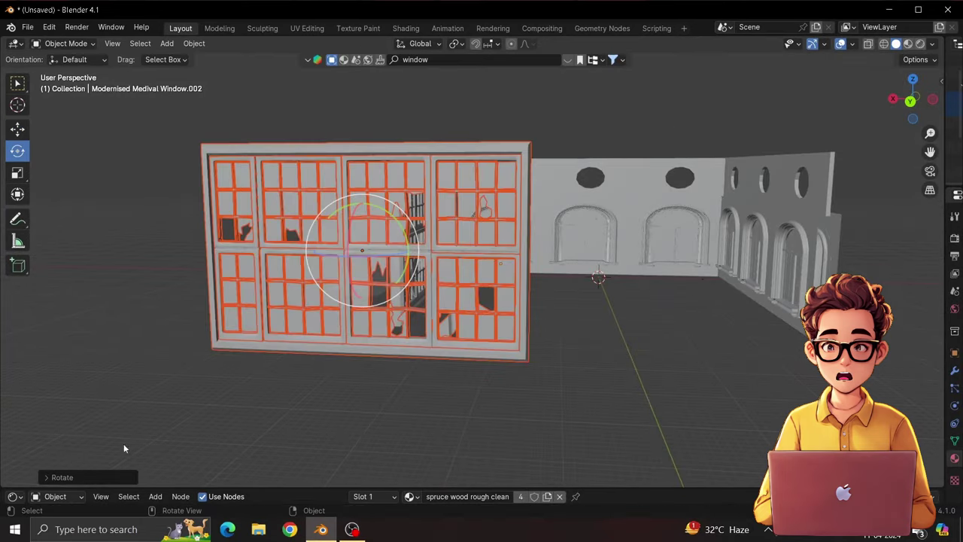
left_click(185, 380)
key("ctrl+z")
key("ctrl+z")
type("rz")
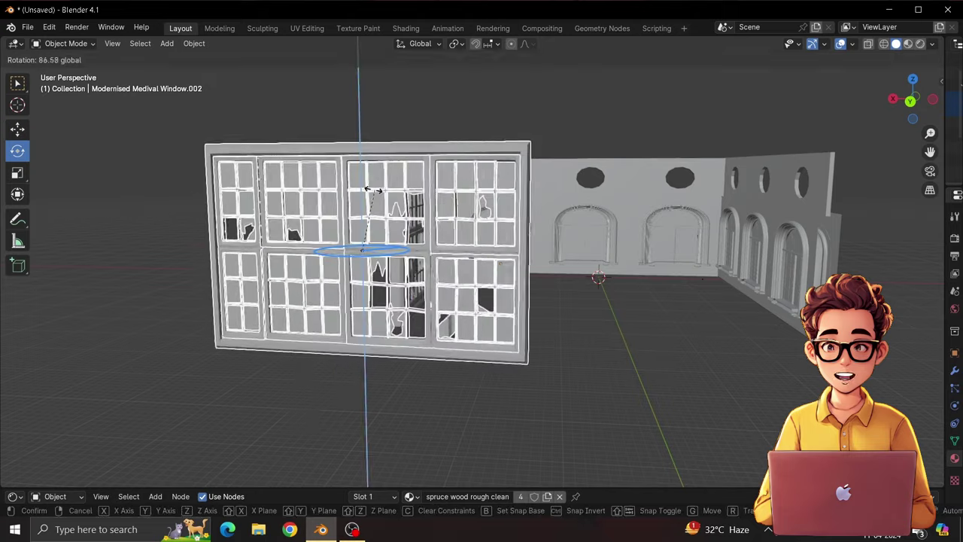
type("90")
key("Return")
left_click(57, 477)
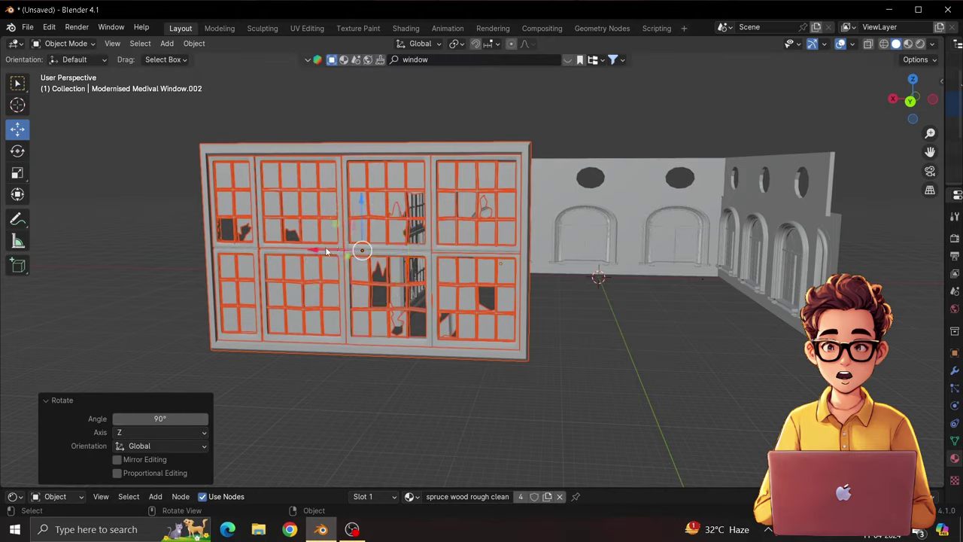
Scale the copy down to 0.602 height and start moving it along X
key("s")
left_click(188, 224)
key("g")
key("x")
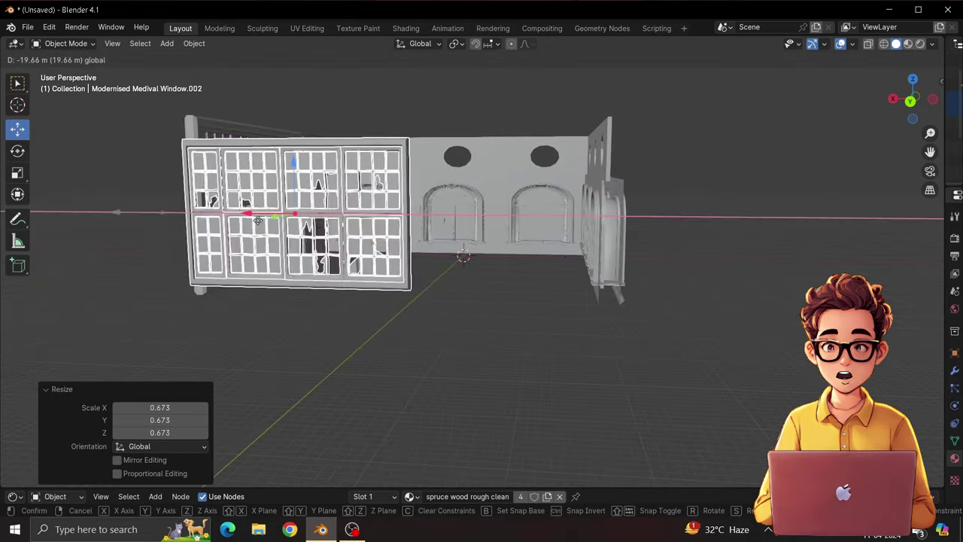
Raise the window copy up the wall and stretch it wider into a long upper strip
left_click(16, 130)
left_click_drag(307, 139, 307, 105)
left_click(910, 100)
mouse_move(396, 171)
left_mouse_down()
mouse_move(414, 172)
mouse_move(391, 171)
left_mouse_up()
key("s")
left_click(336, 175)
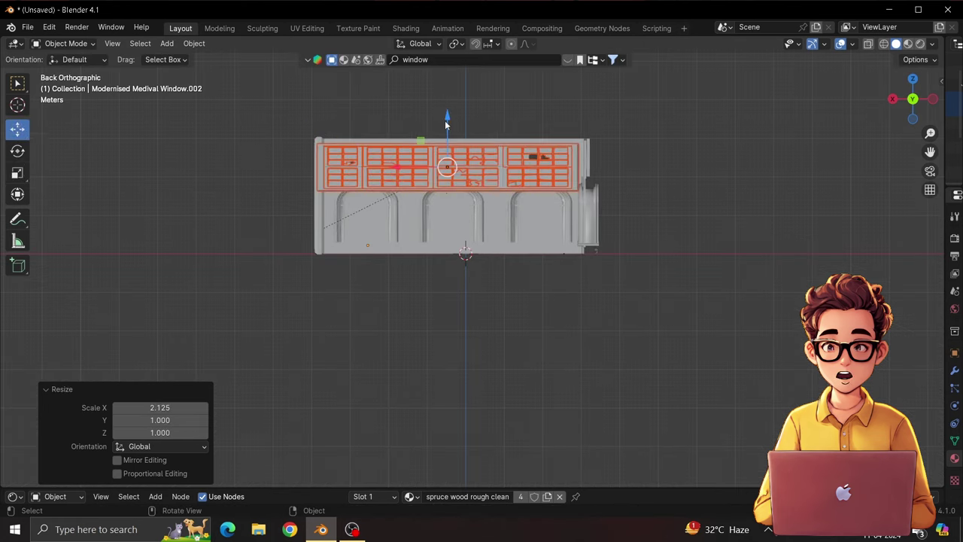
Duplicate the strip straight below and make the copy narrower
key("shift+d")
key("z")
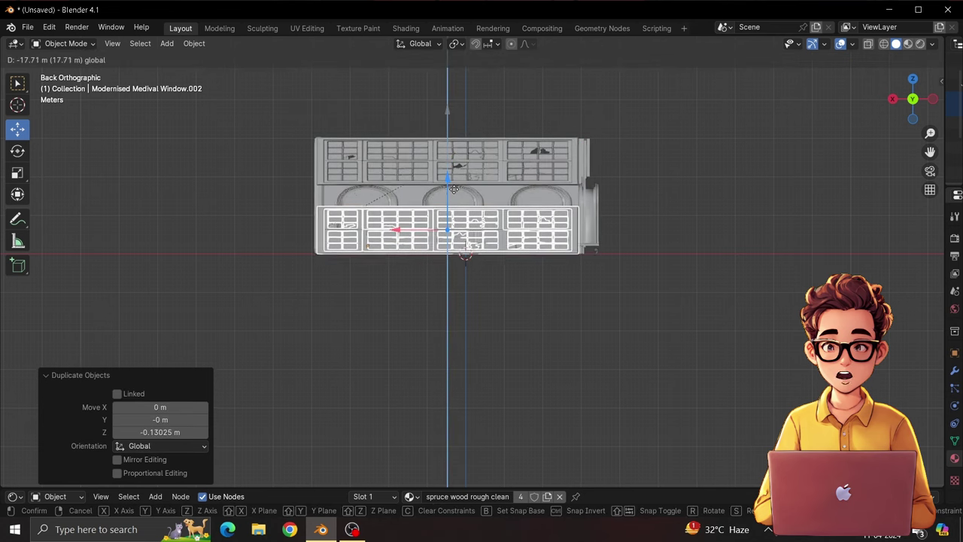
left_click(452, 181)
left_click(17, 173)
mouse_move(382, 223)
left_mouse_down()
mouse_move(421, 223)
mouse_move(334, 227)
left_mouse_up()
left_click(18, 129)
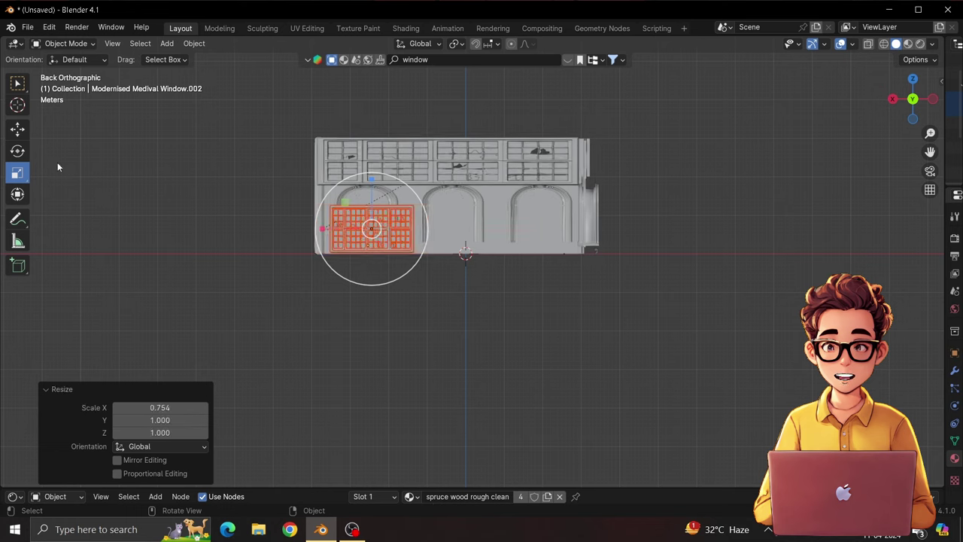
Make the lower panel taller and position it at the left of the wall
key("s")
key("z")
left_click(408, 219)
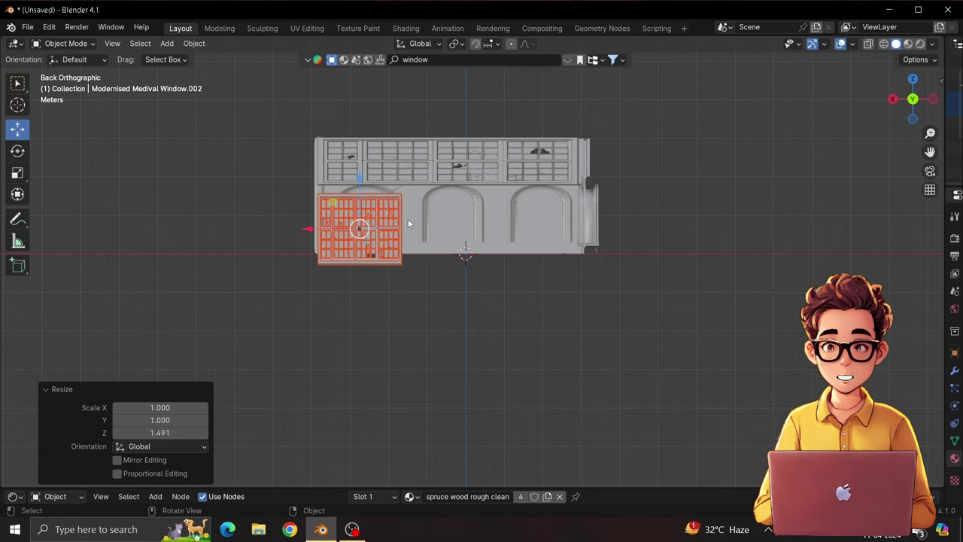
key("g")
key("z")
left_click(359, 185)
key("g")
key("x")
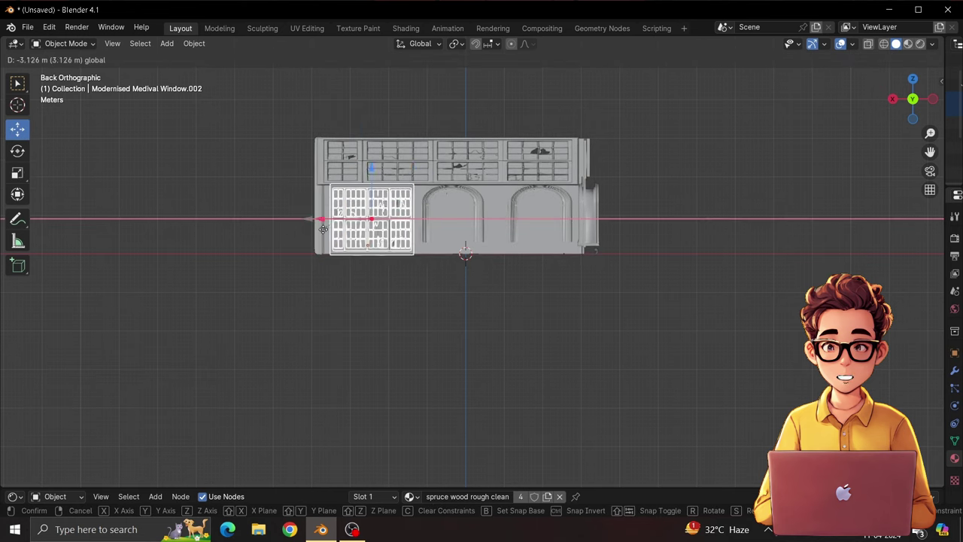
left_click(313, 229)
Copy the lower panel to the right side and push the left panel into the wall along Y
key("shift+d")
key("x")
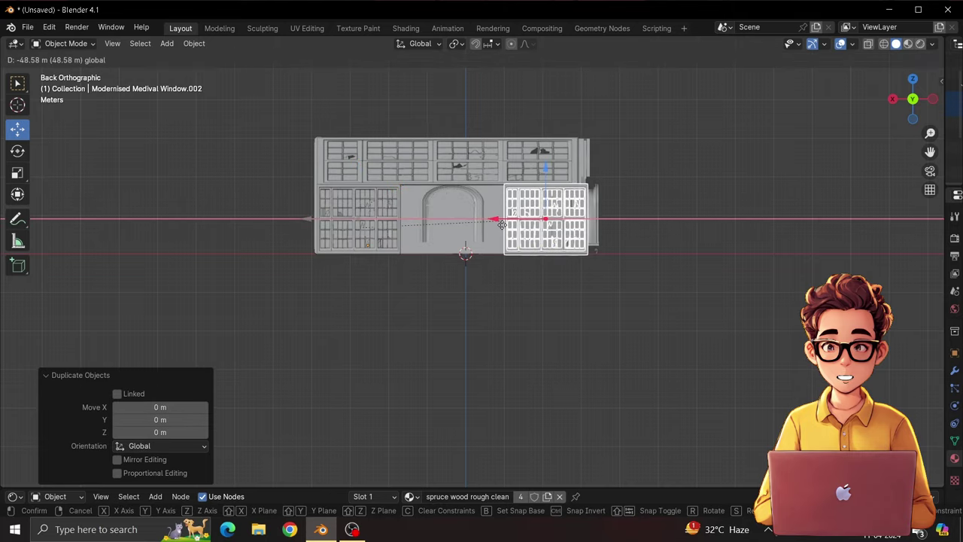
left_click(502, 225)
middle_click_drag(502, 225, 98, 284)
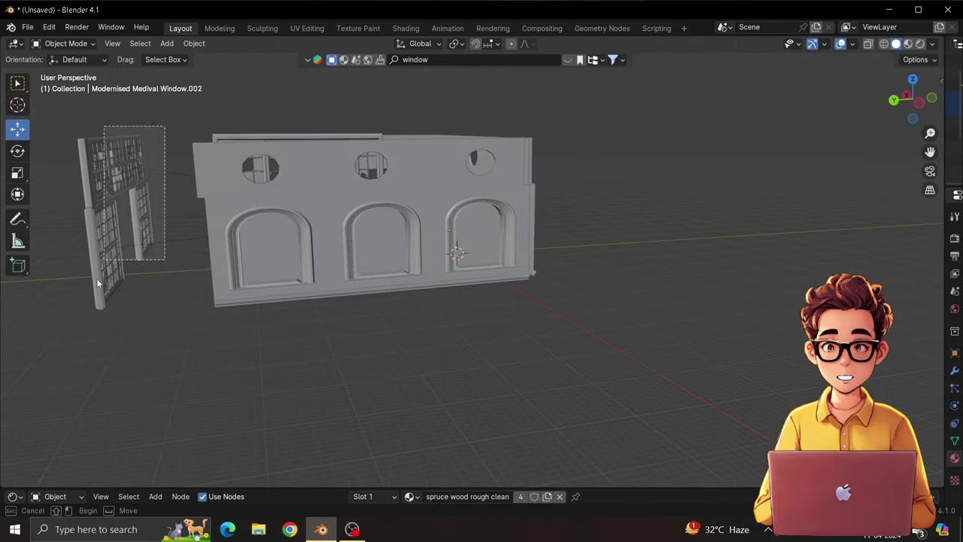
key("g")
key("y")
left_click(155, 211)
mouse_move(155, 210)
middle_mouse_down()
mouse_move(301, 316)
mouse_move(855, 201)
middle_mouse_up()
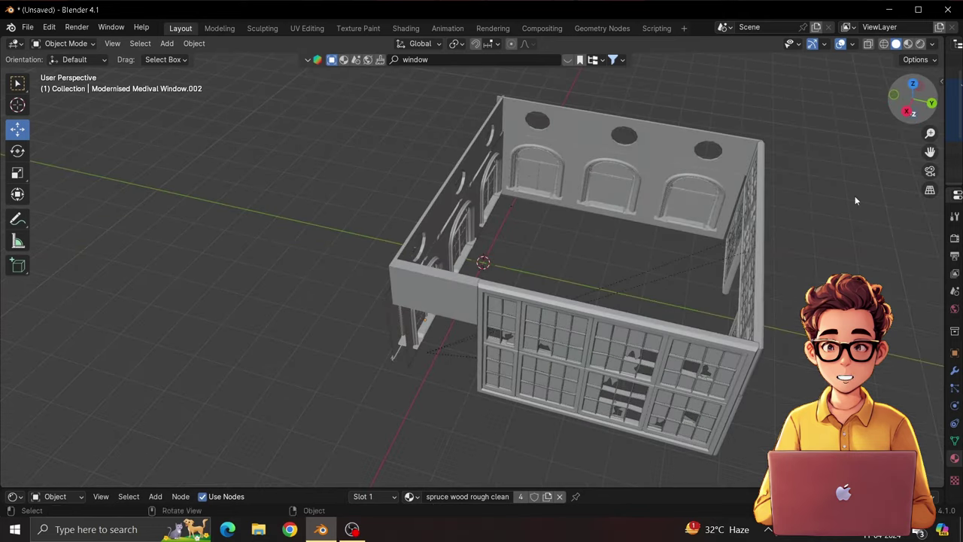
mouse_move(758, 292)
middle_mouse_down()
mouse_move(572, 301)
mouse_move(592, 186)
middle_mouse_up()
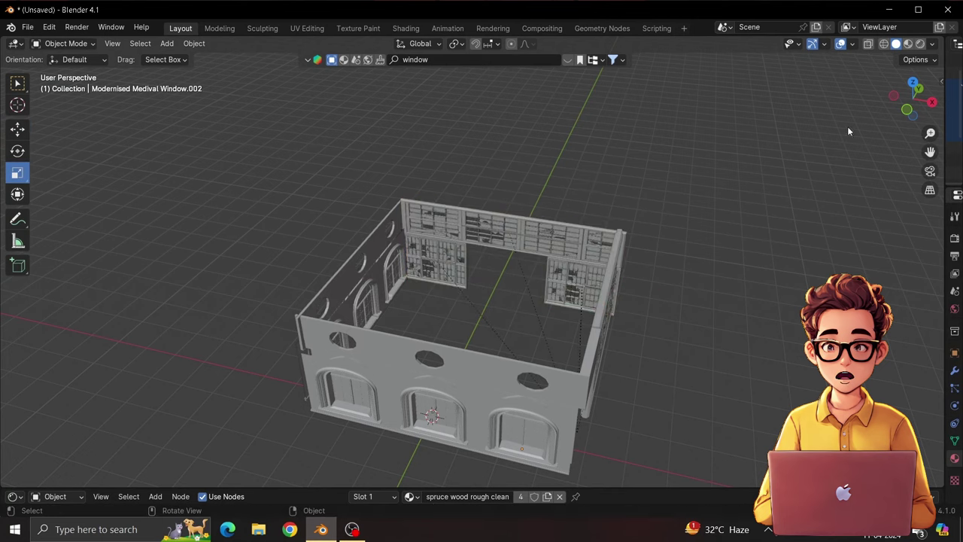
mouse_move(540, 266)
middle_mouse_down()
mouse_move(482, 316)
mouse_move(452, 188)
middle_mouse_up()
In top view, add a plane and start sizing it for the floor
key("KP_7")
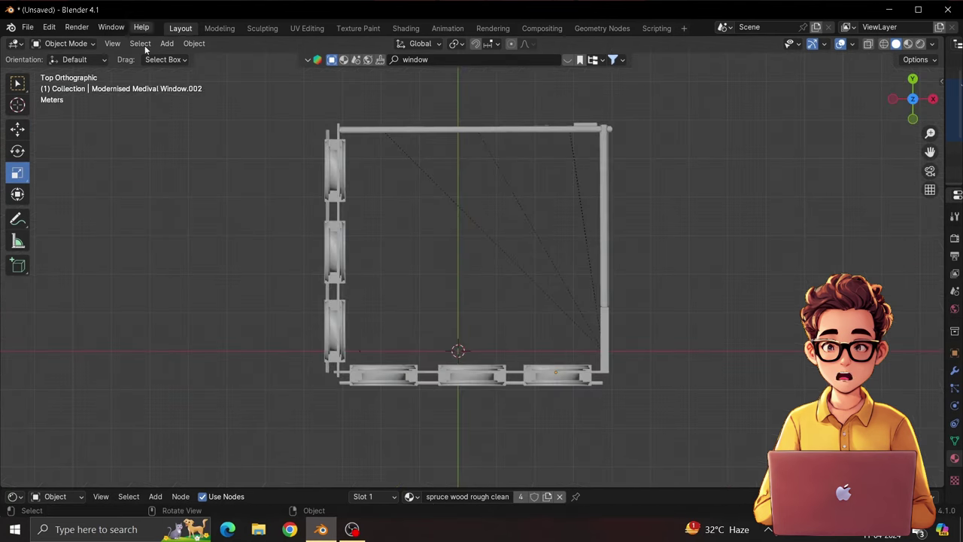
left_click(167, 43)
left_click(324, 65)
key("s")
key("Return")
key("g")
key("y")
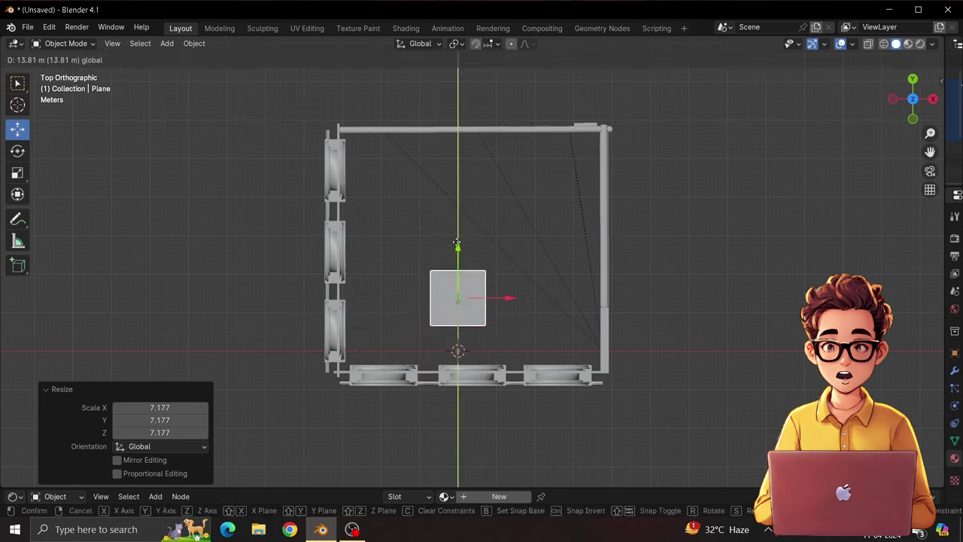
left_click(453, 253)
Enlarge the floor plane and shift it along Y to fill the room's footprint
key("s")
left_click(575, 389)
key("g")
key("y")
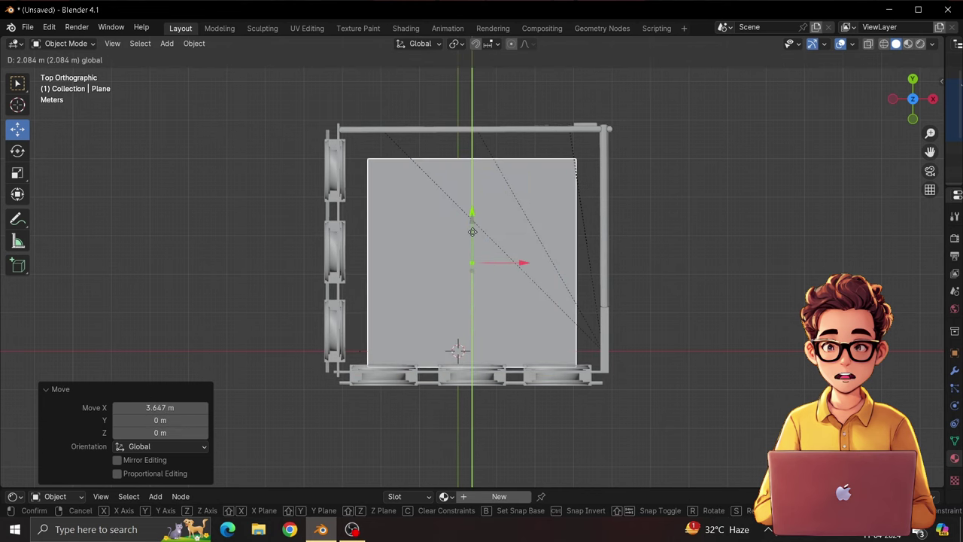
left_click(471, 227)
key("s")
key("Return")
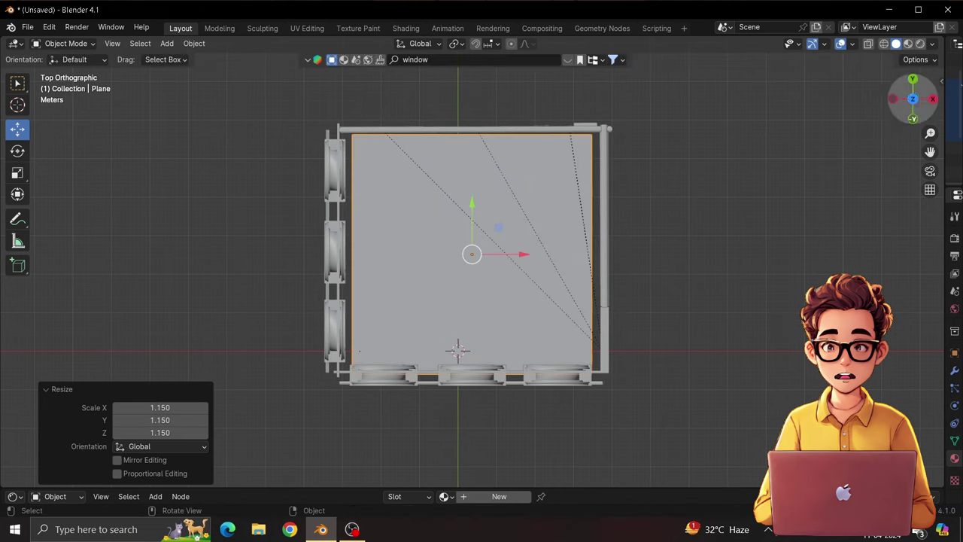
mouse_move(471, 227)
middle_mouse_down()
mouse_move(333, 379)
mouse_move(595, 305)
middle_mouse_up()
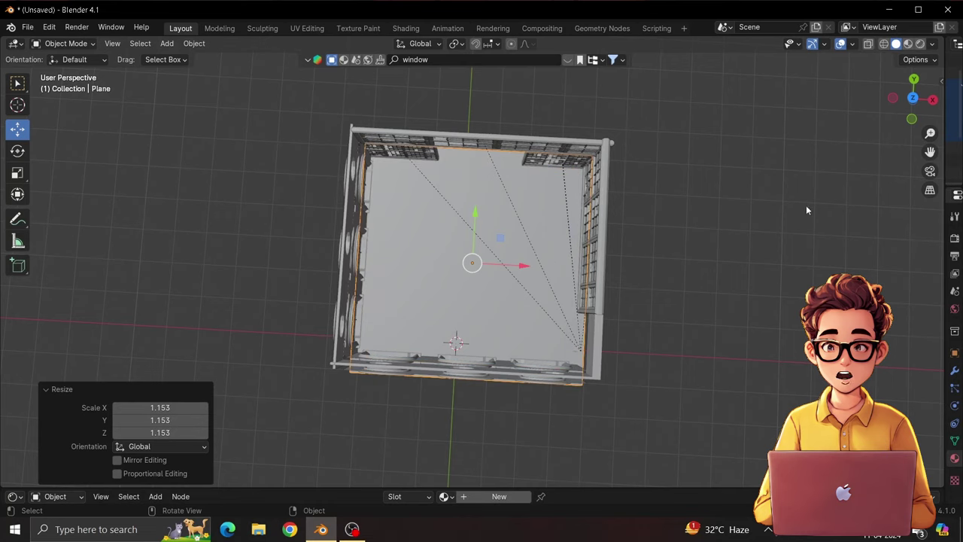
left_click_drag(940, 93, 937, 151)
Duplicate the floor plane straight up along Z to sit on the walls as a ceiling
key("shift+d")
key("z")
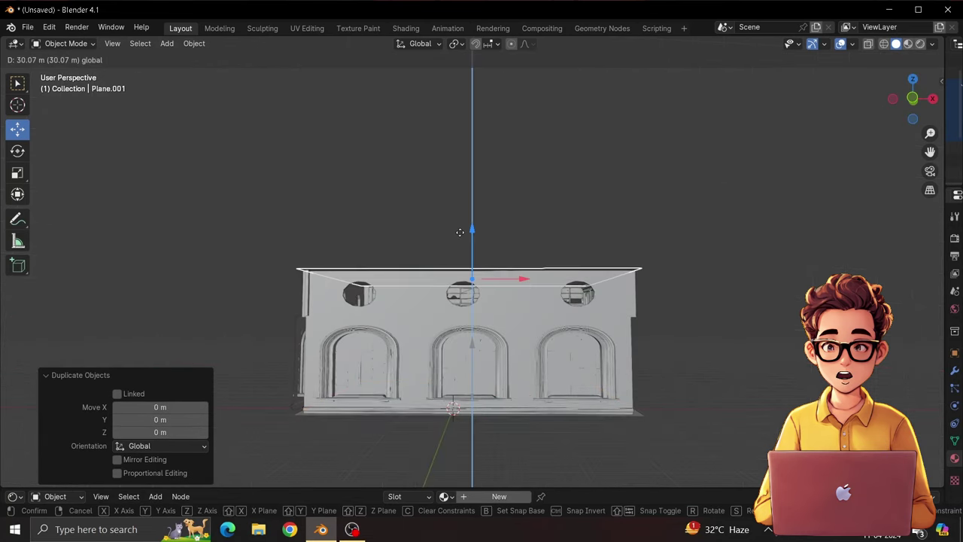
left_click(460, 235)
left_click_drag(912, 99, 920, 120)
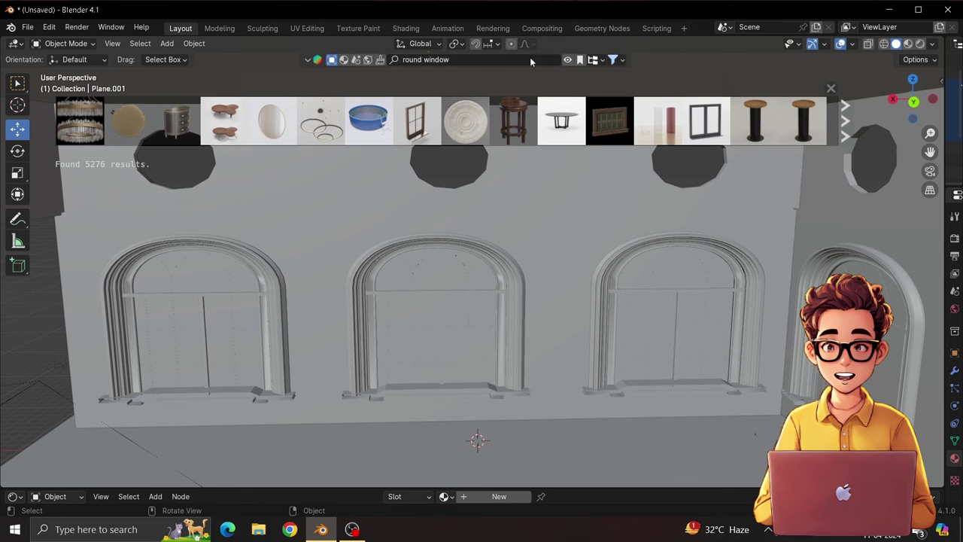
Drop the round window asset onto the wall and centre it in the middle opening
scroll(755, 120, "down", 2)
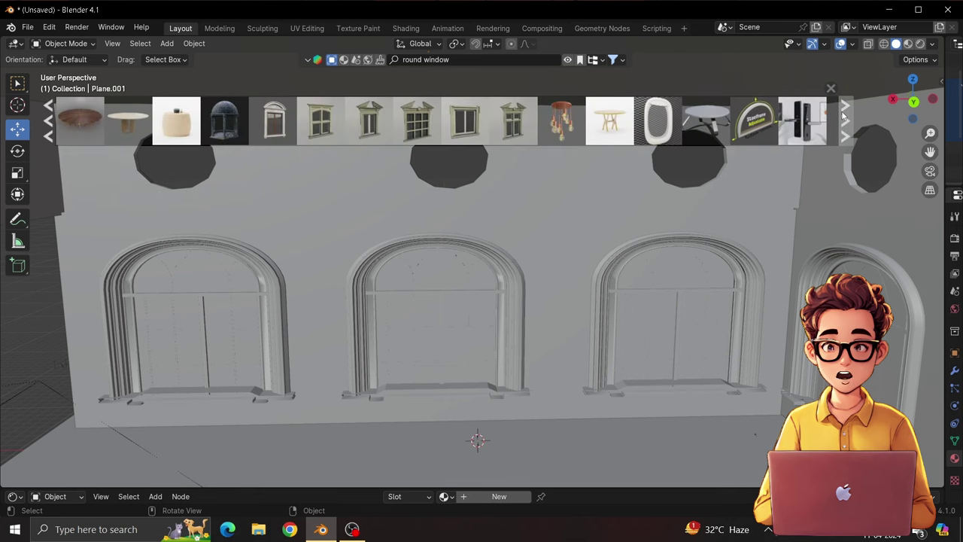
scroll(755, 121, "down", 2)
scroll(755, 121, "down", 2)
left_click_drag(755, 121, 458, 191)
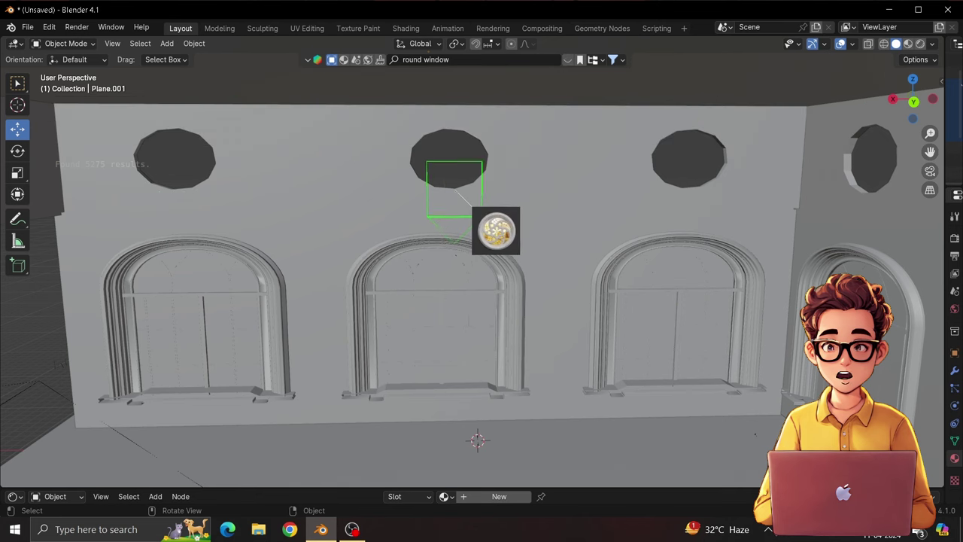
left_click(830, 90)
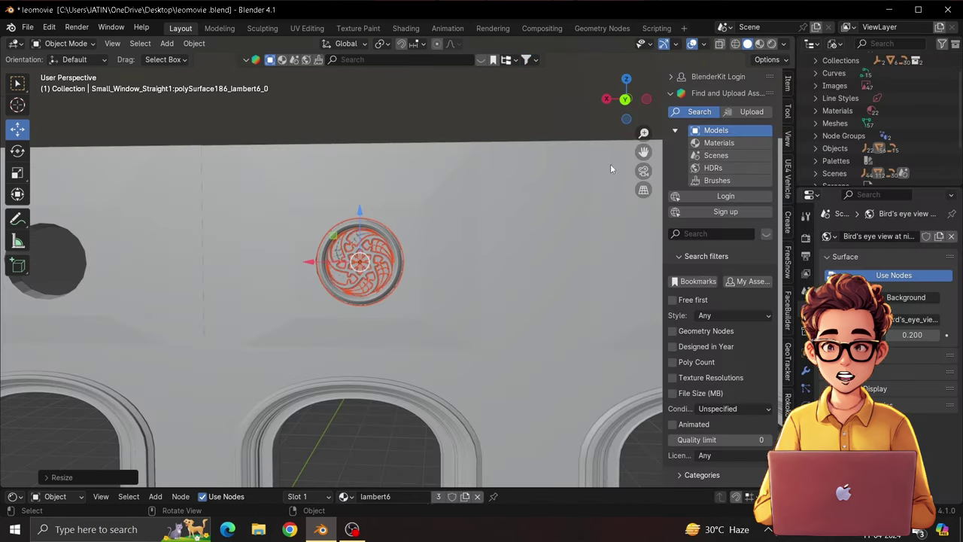
scroll(393, 274, "down", 2)
scroll(393, 275, "down", 2)
scroll(393, 275, "down", 2)
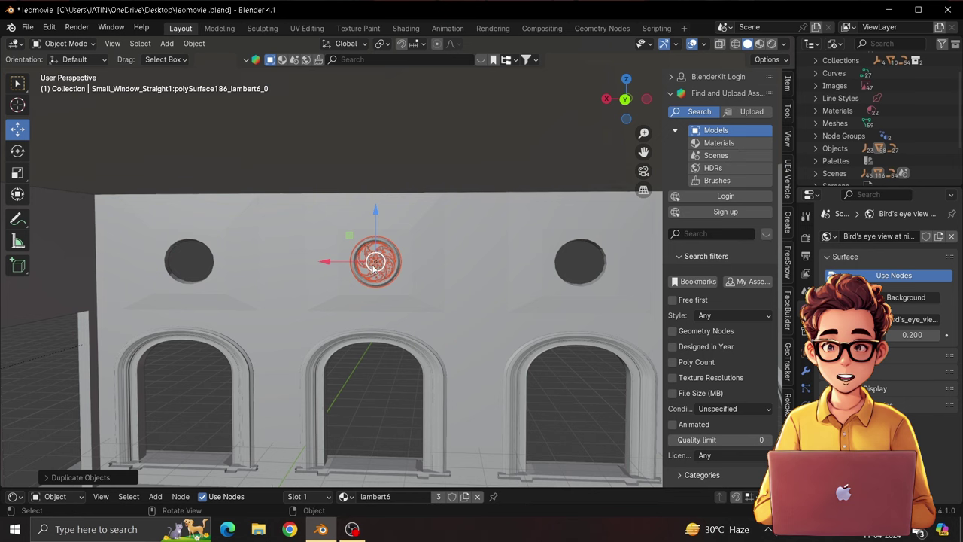
left_click_drag(354, 267, 314, 271)
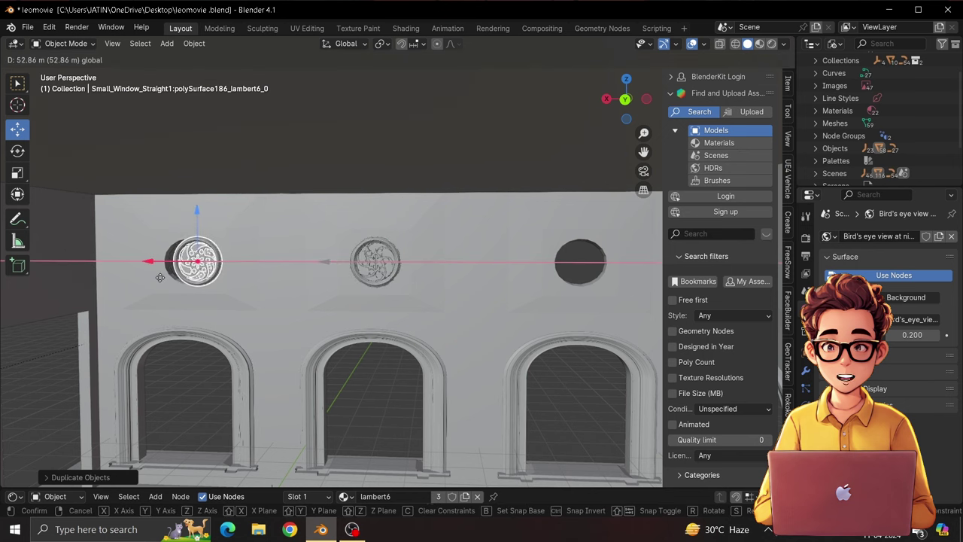
Duplicate the round window into the neighbouring and side wall openings
left_click(576, 262)
mouse_move(452, 301)
middle_mouse_down()
mouse_move(301, 301)
mouse_move(442, 305)
middle_mouse_up()
left_click(291, 307)
middle_click_drag(656, 132, 442, 334)
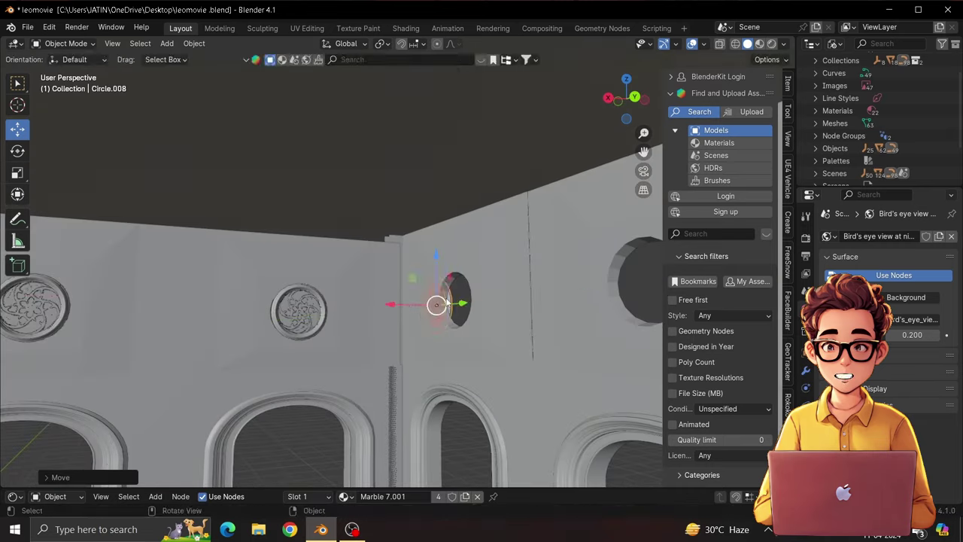
key("shift+d")
left_click(274, 277)
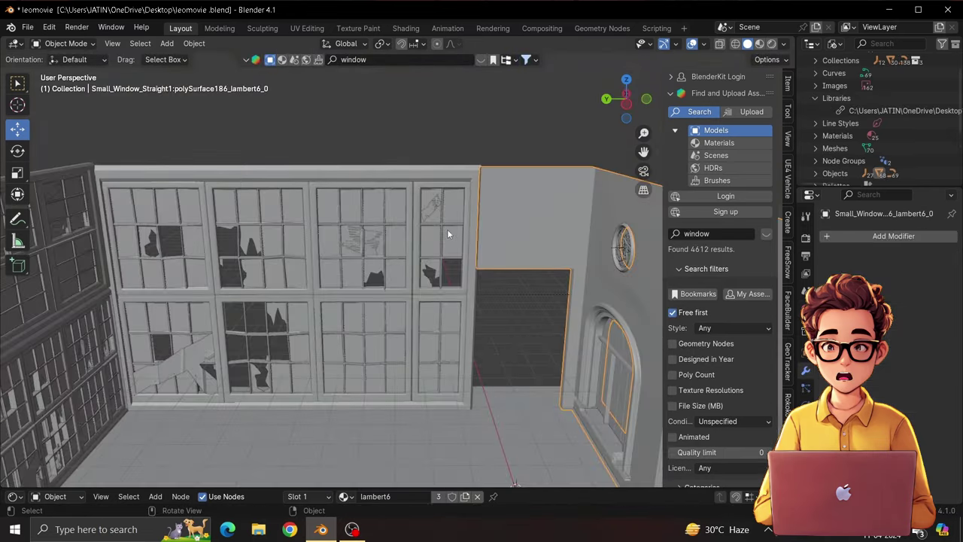
Scale the large multi-pane window to 0.751 along Y and slide it 15.18 m along the wall
left_click(487, 292)
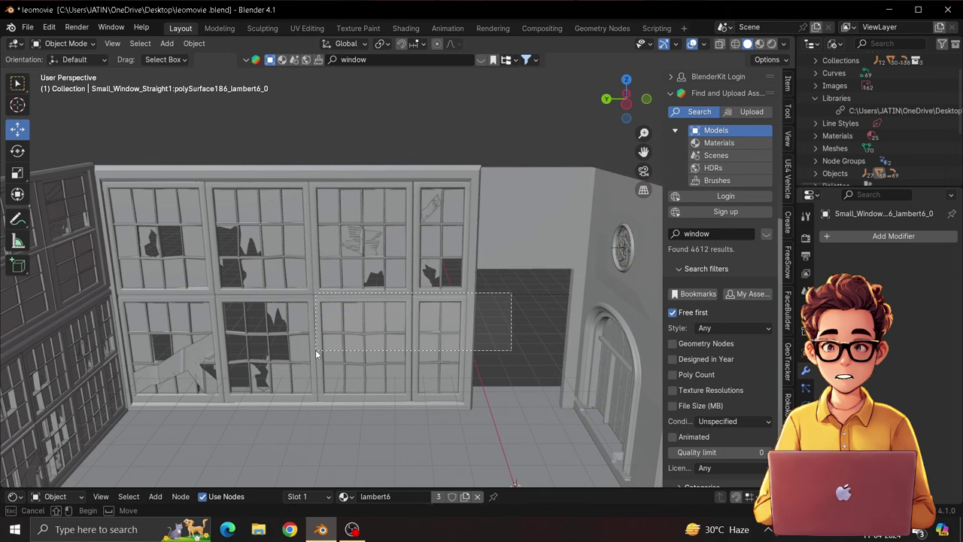
left_click(279, 283)
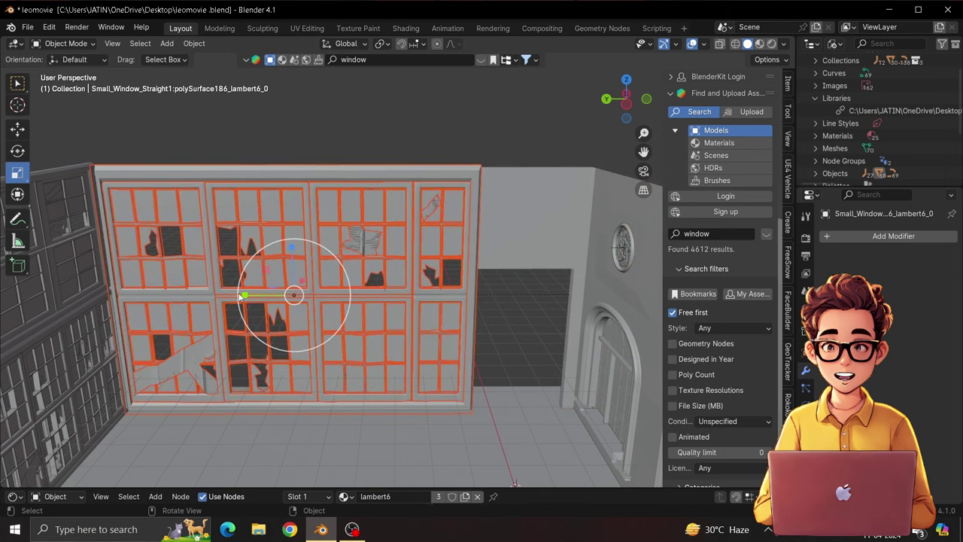
left_click_drag(245, 295, 257, 295)
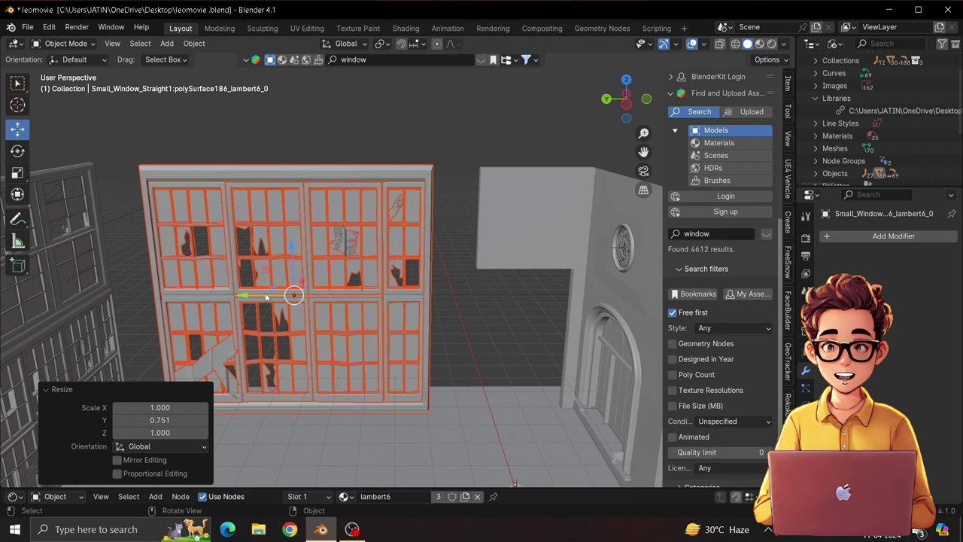
left_click_drag(265, 297, 217, 294)
left_click(15, 174)
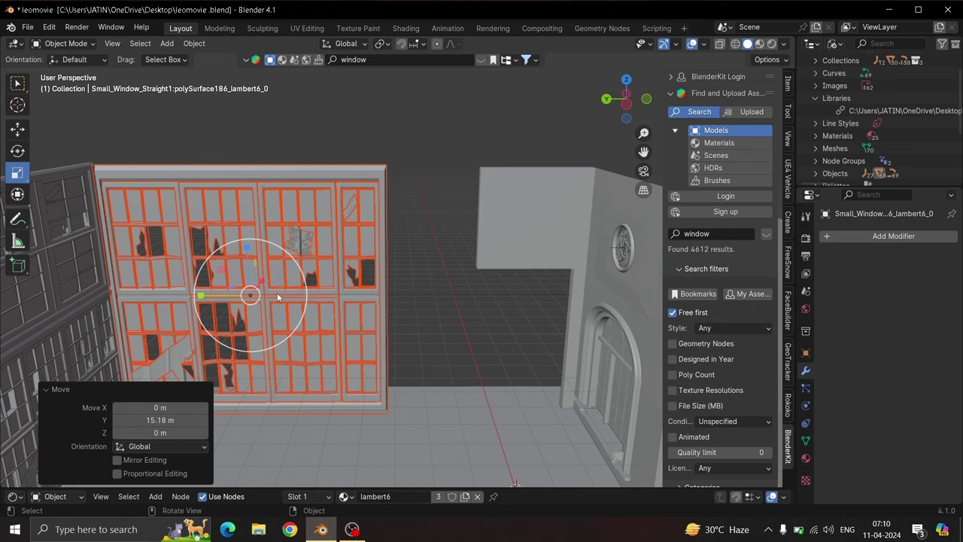
left_click(407, 243)
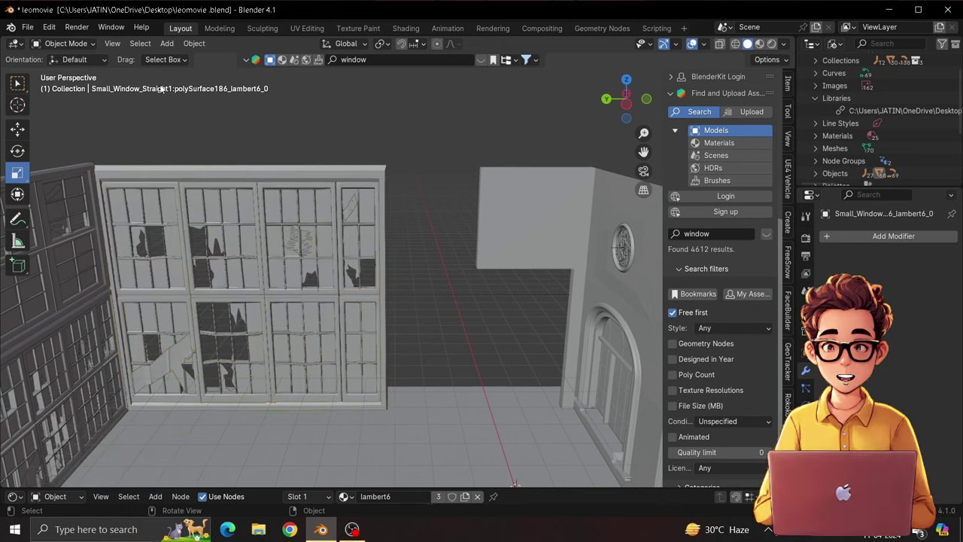
left_click(523, 190)
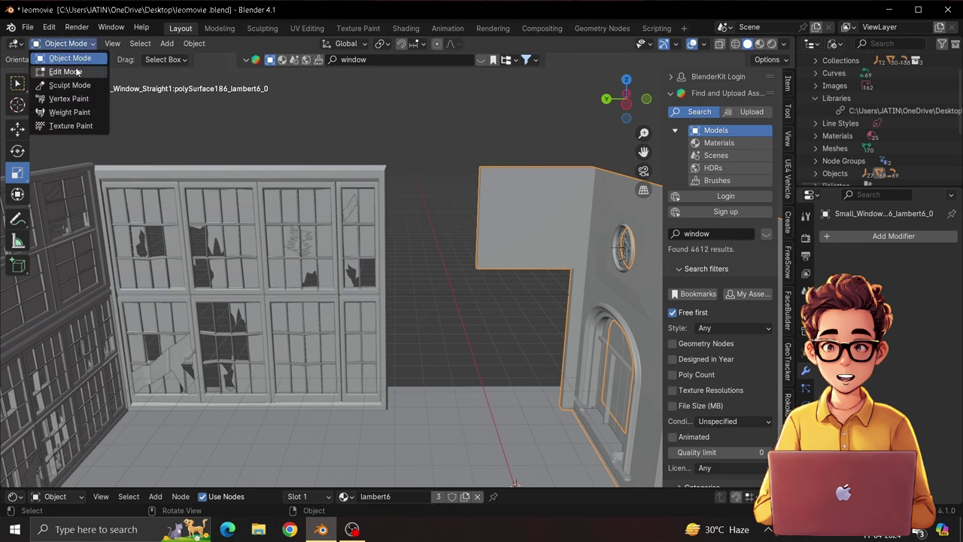
In Edit Mode, push the wall's end strip 33.2 m along Y
left_click(78, 72)
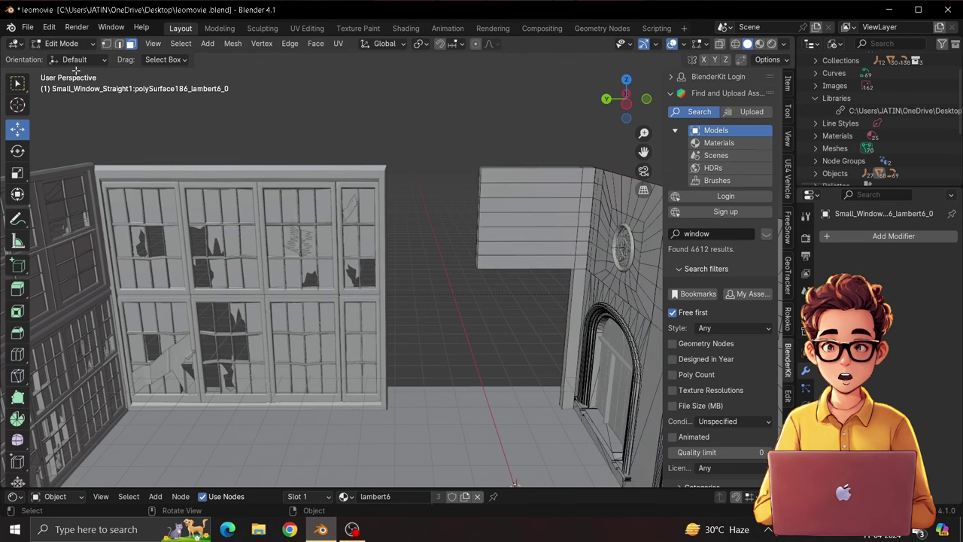
left_click(566, 320)
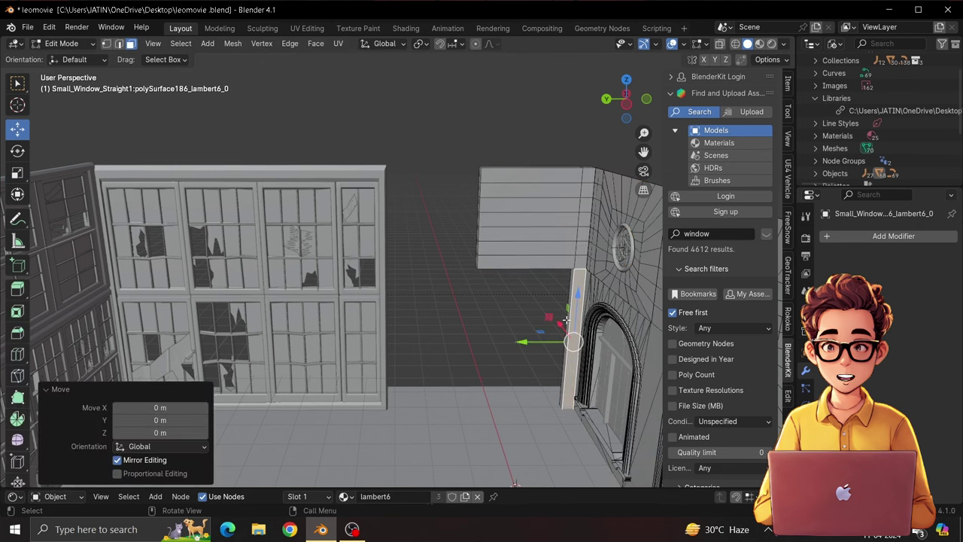
left_click_drag(573, 294, 570, 292)
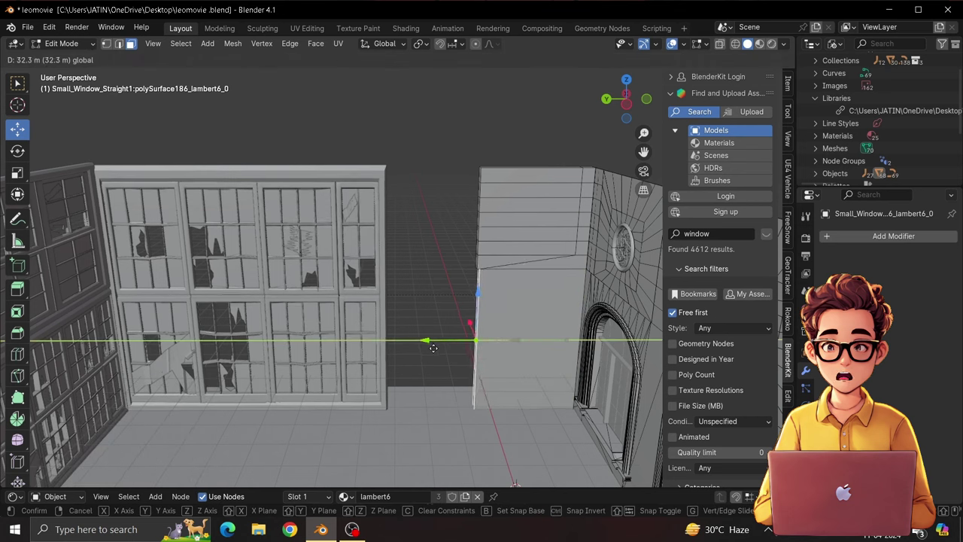
left_click_drag(432, 348, 437, 345)
left_click_drag(626, 96, 623, 101)
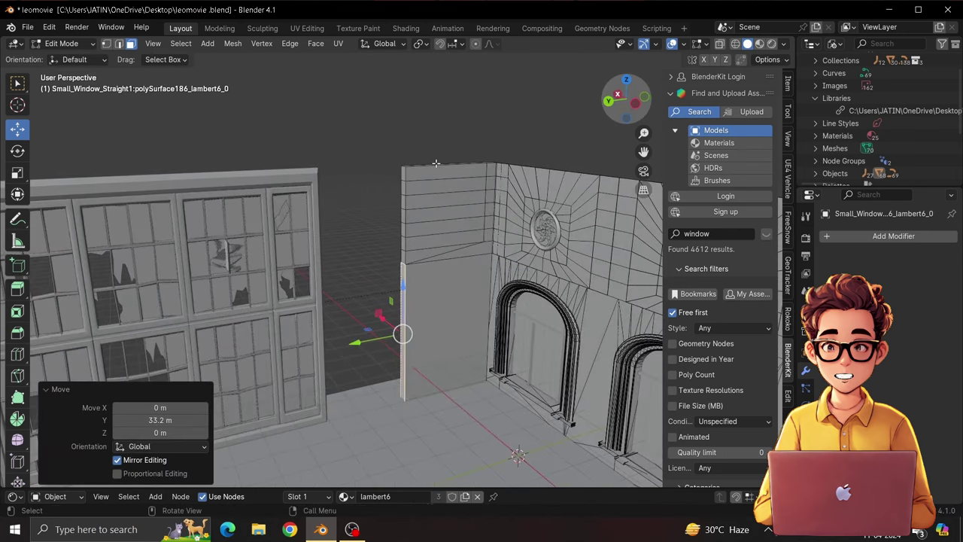
Extrude the upper wall edge sideways and down to close the gap beside the window
left_click(403, 258)
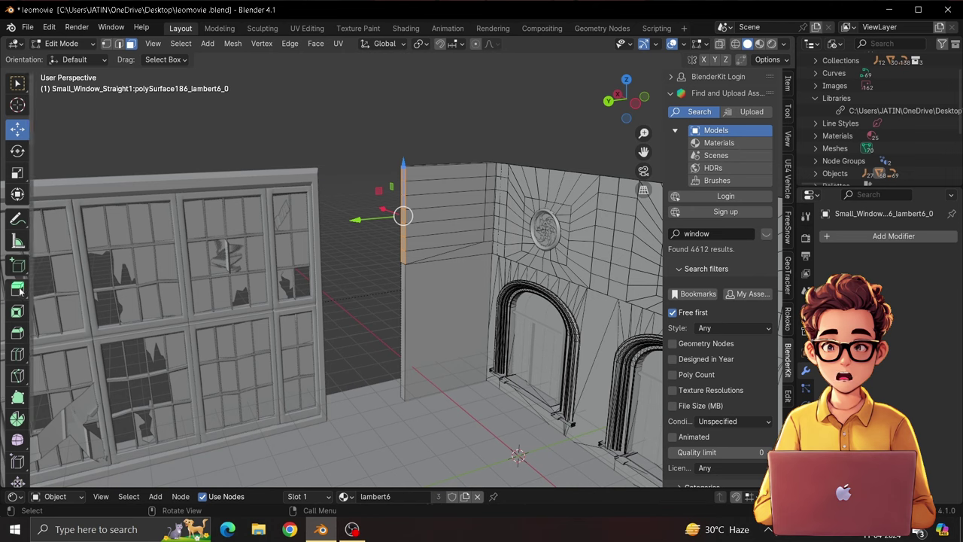
left_click_drag(360, 219, 272, 230)
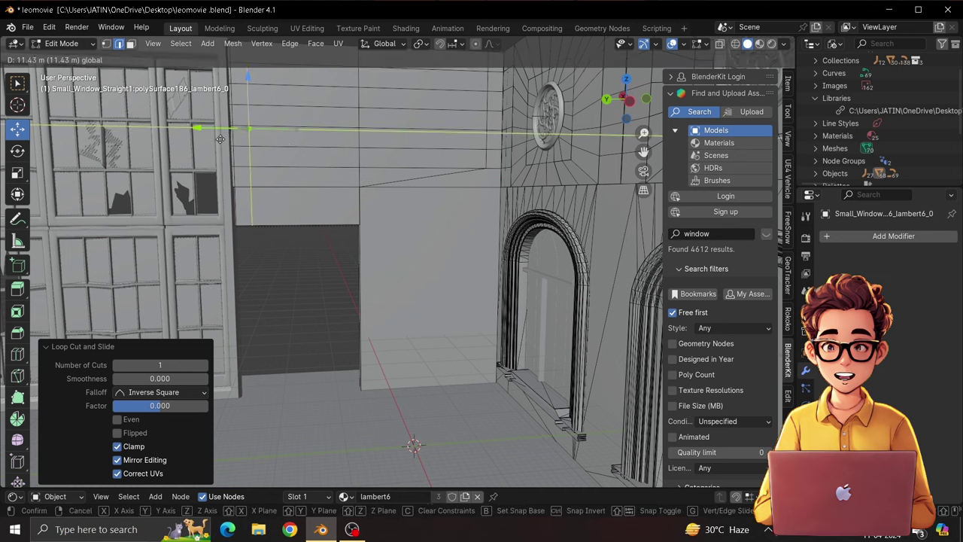
left_click_drag(294, 125, 243, 125)
scroll(238, 88, "up", 3)
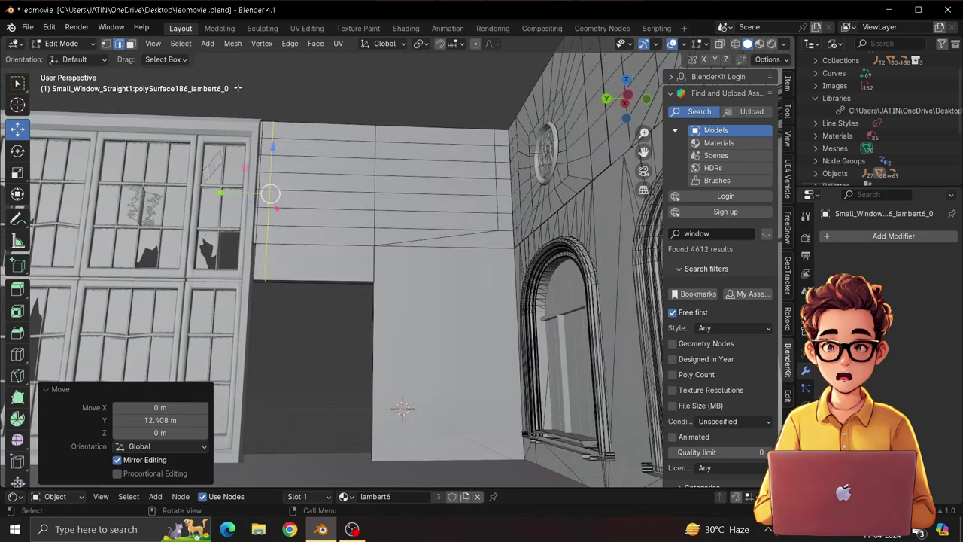
left_click(18, 288)
left_click_drag(259, 327, 257, 472)
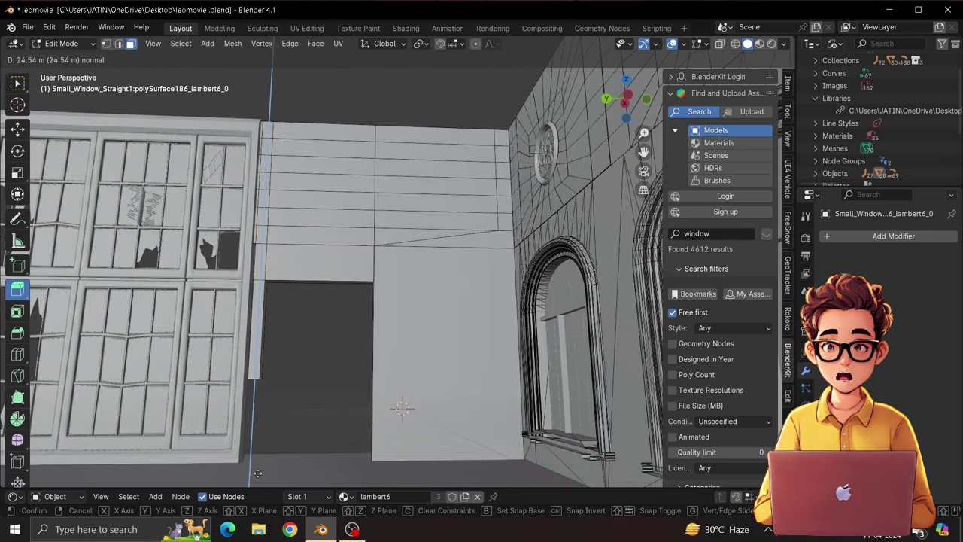
left_click_drag(253, 44, 253, 47)
Return to Object Mode and inspect the framed doorway opening
mouse_move(459, 225)
middle_mouse_down()
mouse_move(502, 203)
mouse_move(482, 225)
middle_mouse_up()
left_click(60, 43)
left_click(75, 58)
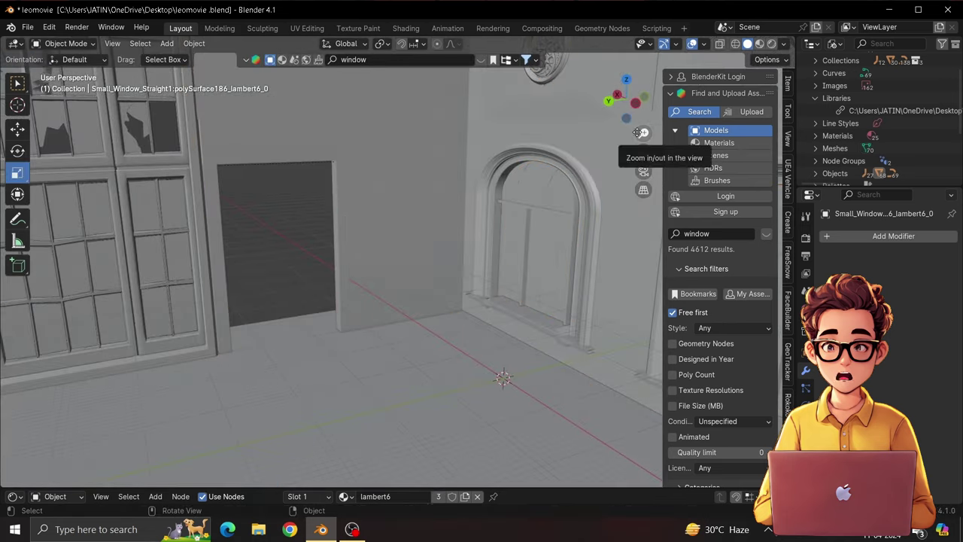
mouse_move(643, 152)
middle_mouse_down()
mouse_move(418, 310)
mouse_move(230, 318)
middle_mouse_up()
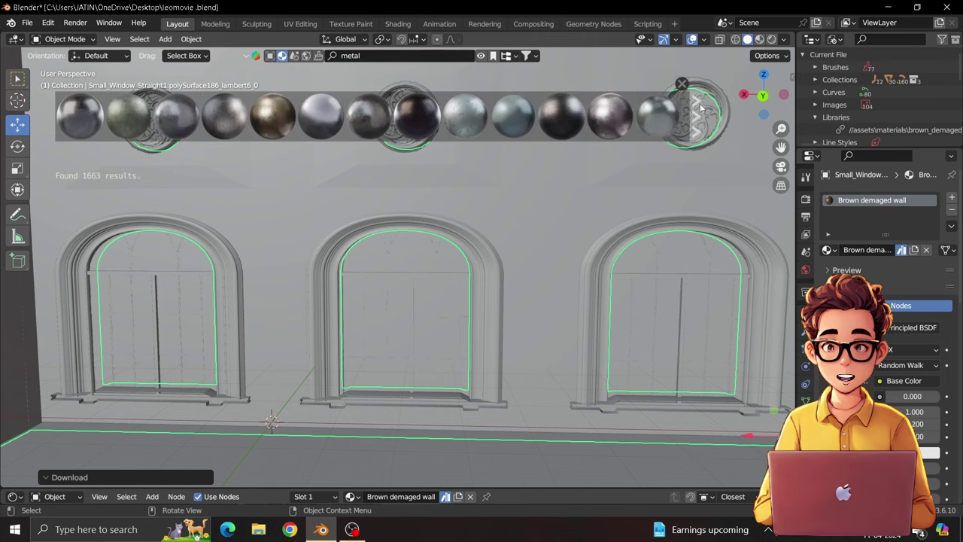
Give the middle round ornament's pieces the Scratched Metal material
scroll(154, 113, "down", 3)
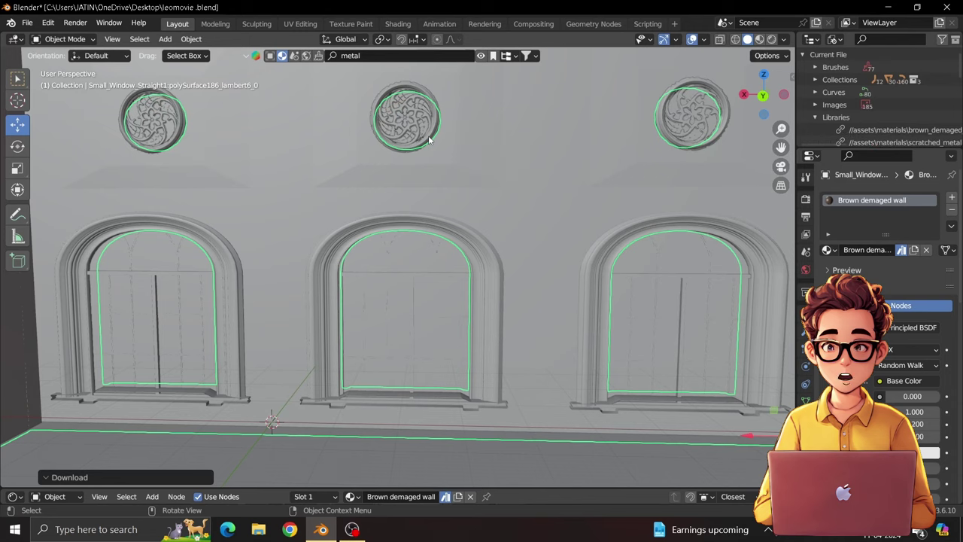
left_click(406, 117)
left_click(827, 250)
left_click(732, 316)
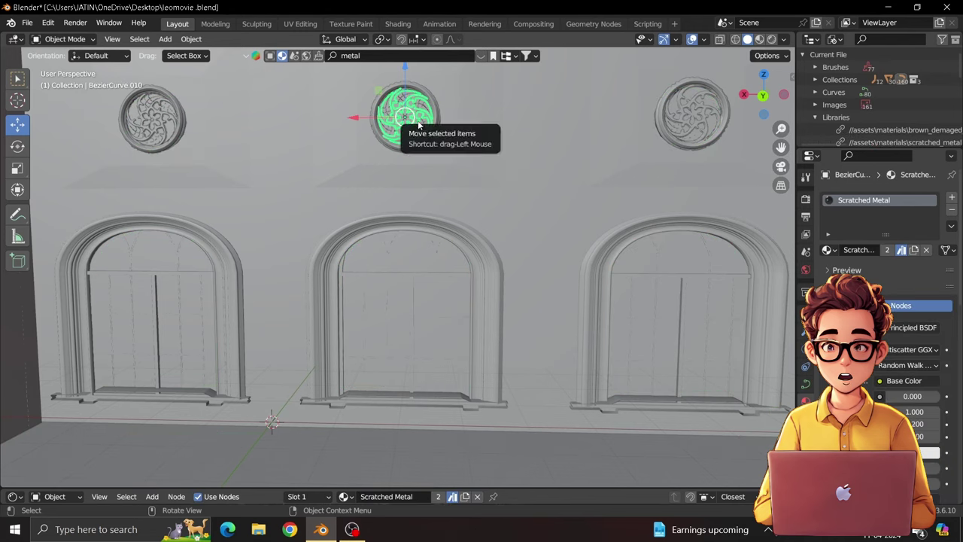
left_click(420, 123)
left_click(828, 250)
left_click(730, 268)
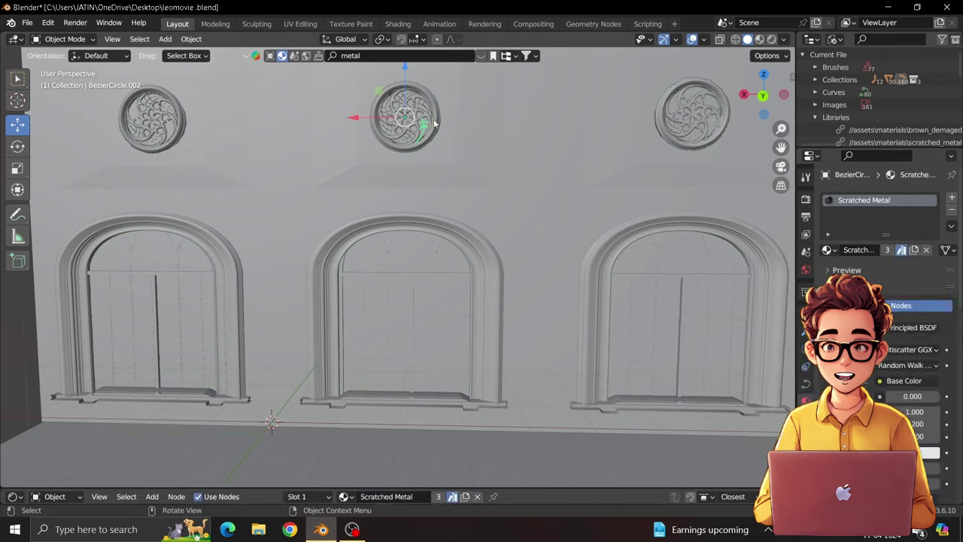
left_click(420, 123)
left_click(828, 250)
Apply Scratched Metal to the right round ornament's ring and pieces
left_click(730, 269)
left_click(706, 141)
left_click(828, 250)
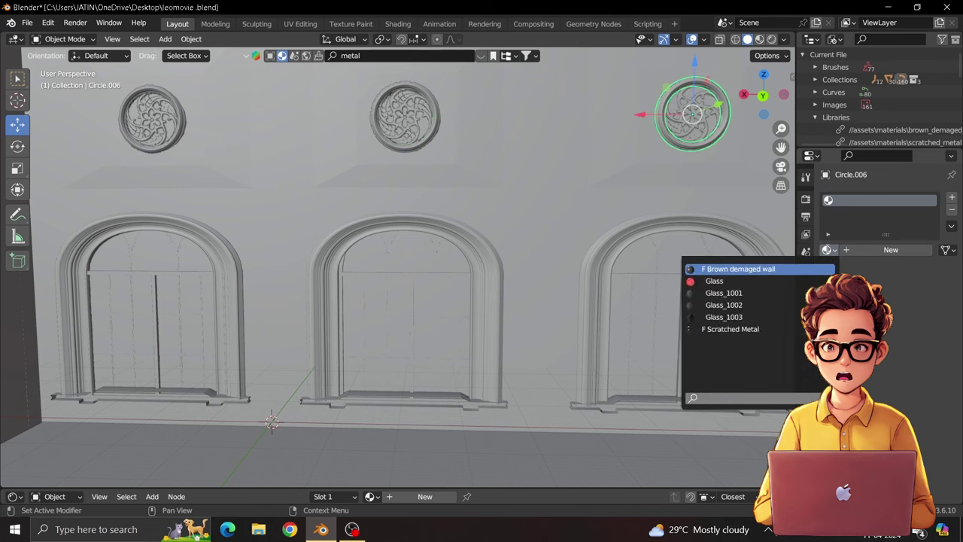
left_click(730, 329)
left_click(706, 123)
left_click(828, 250)
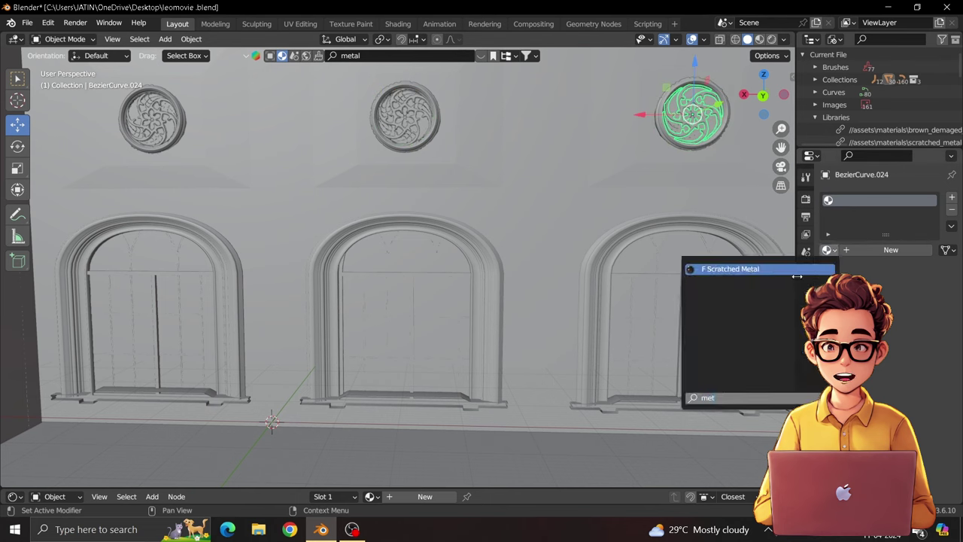
left_click(797, 274)
left_click(828, 250)
Apply Scratched Metal to the left ornament's ring, inner pattern and remaining pieces
left_click(181, 107)
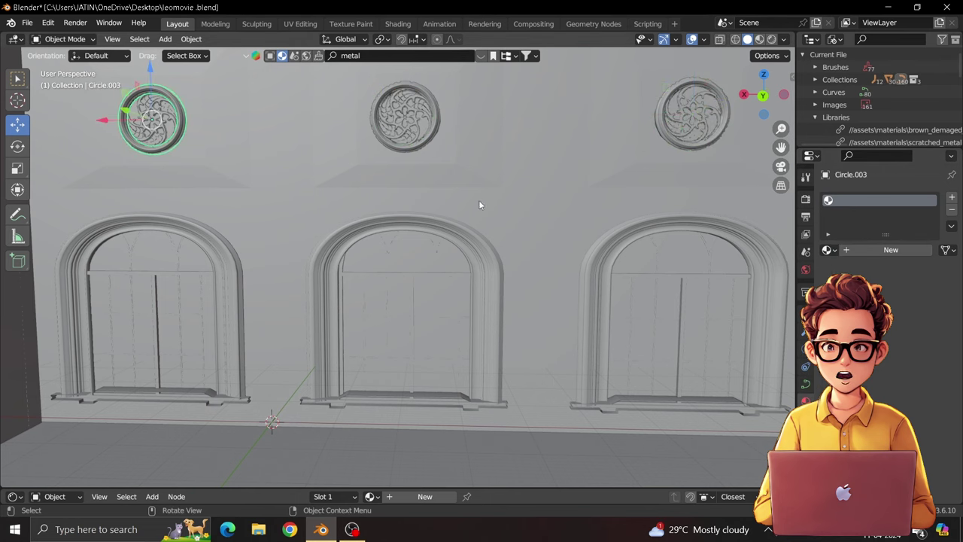
left_click(828, 249)
left_click(753, 269)
left_click(166, 113)
left_click(828, 250)
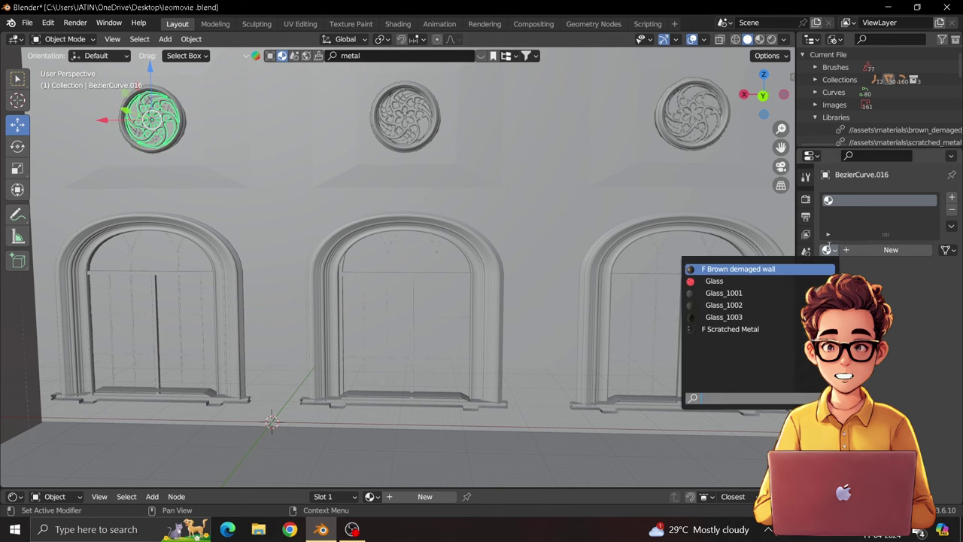
left_click(776, 269)
left_click(151, 119)
left_click(827, 250)
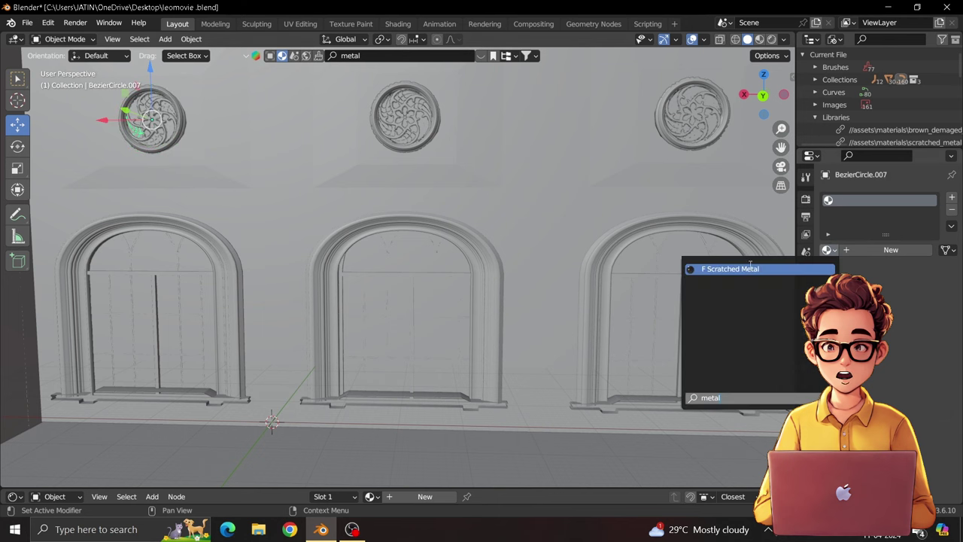
left_click(750, 268)
left_click(155, 124)
left_click(828, 250)
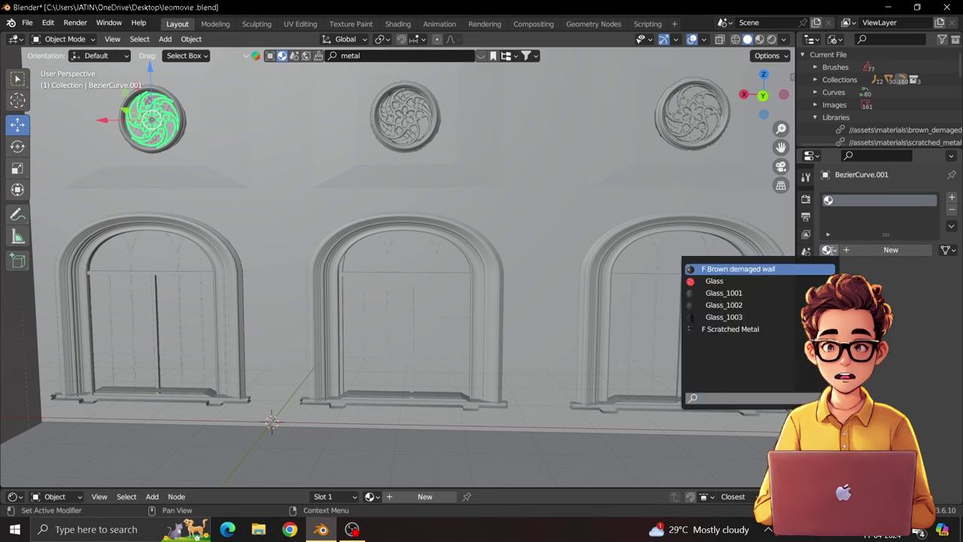
left_click(734, 329)
Finish the right ornament pattern and the centre ornament's pattern, ring and pieces in Scratched Metal
left_click(691, 124)
left_click(828, 249)
left_click(731, 272)
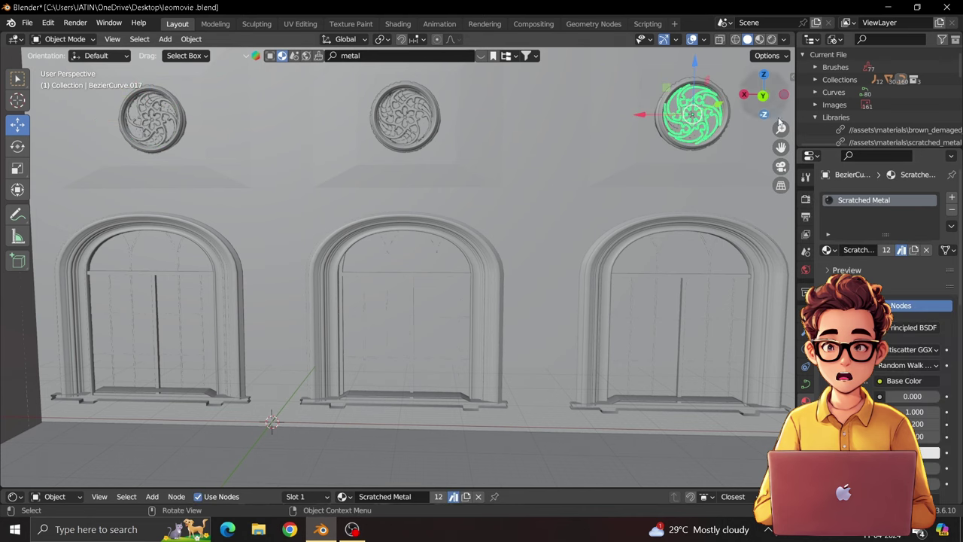
mouse_move(527, 286)
middle_mouse_down()
mouse_move(391, 301)
mouse_move(459, 166)
middle_mouse_up()
left_click(465, 152)
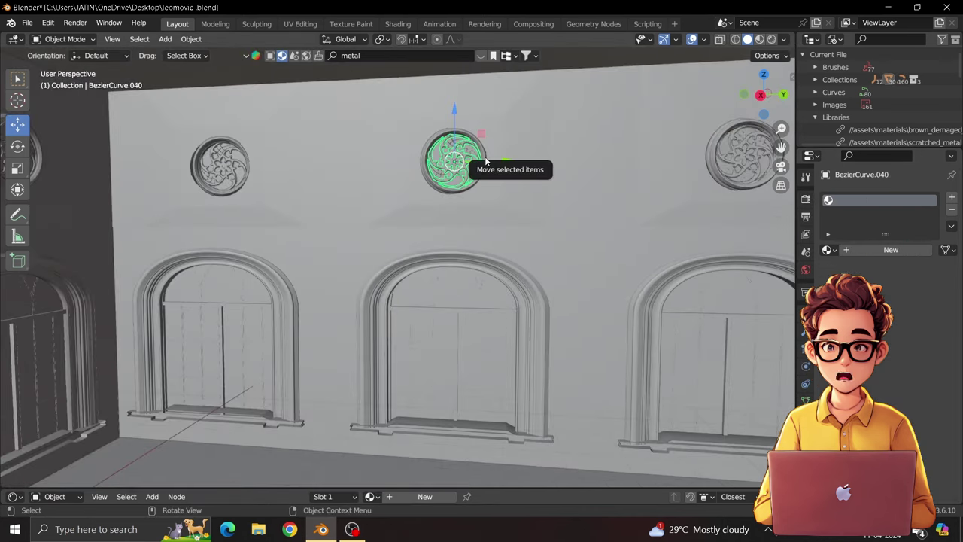
left_click(828, 250)
left_click(732, 268)
left_click(454, 160)
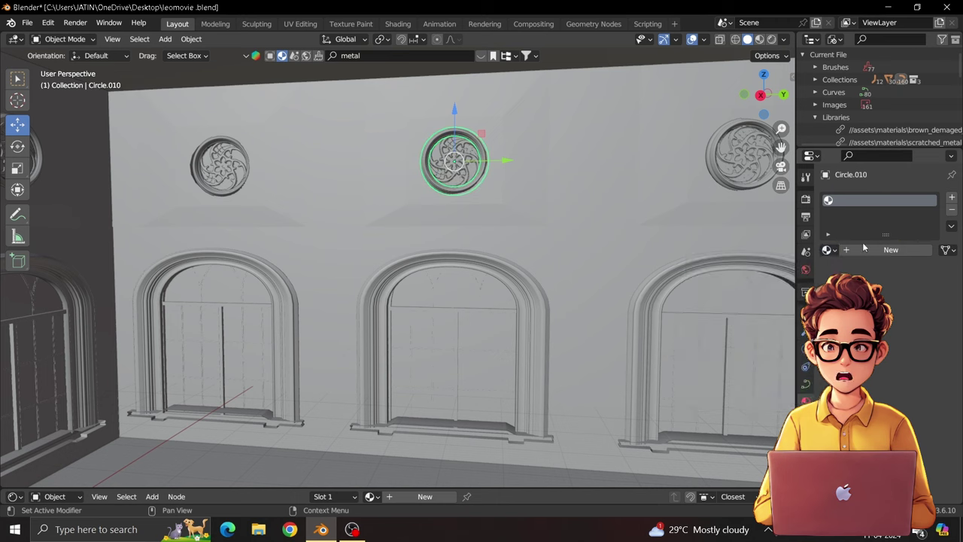
left_click(828, 250)
left_click(731, 268)
left_click(455, 160)
left_click(828, 250)
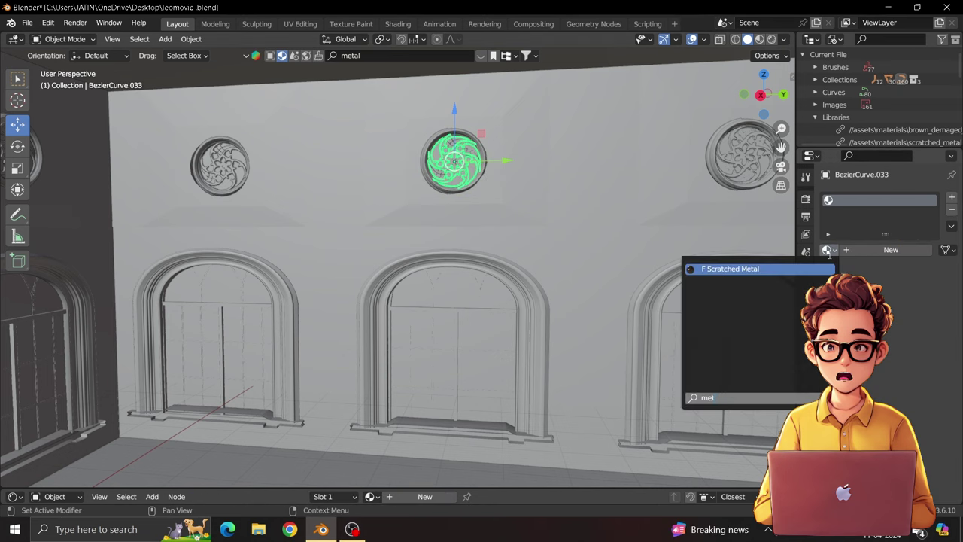
left_click(731, 268)
Apply Scratched Metal to the right ornament's pattern and another of its pieces
left_click(744, 161)
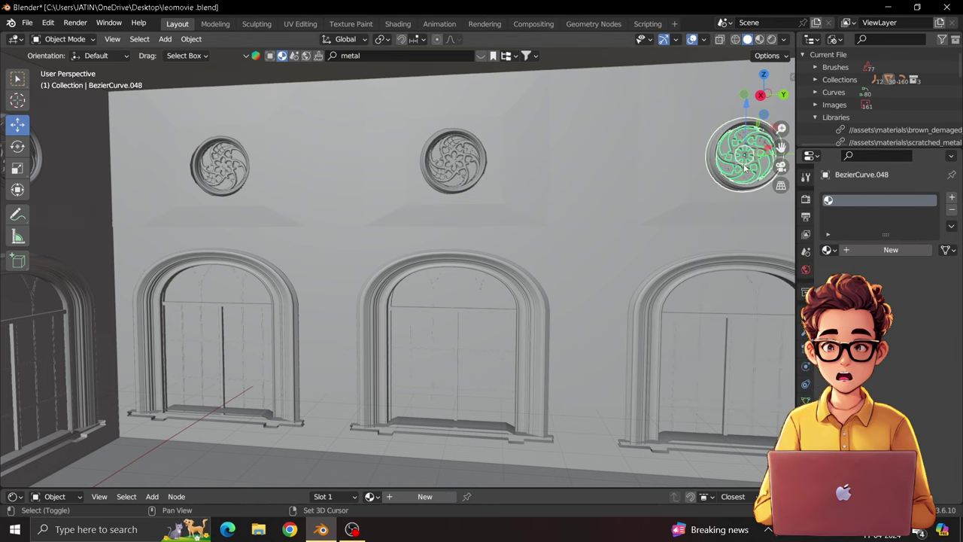
left_click(828, 250)
left_click(732, 268)
left_click(744, 160)
left_click(828, 250)
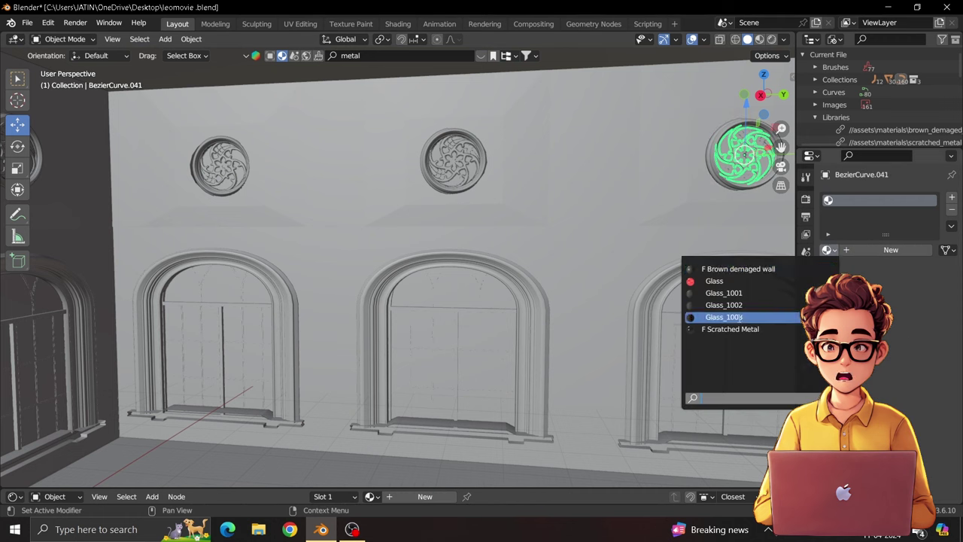
left_click(729, 328)
Apply Scratched Metal to the left ornament's piece, inner pattern and ring
left_click(226, 177)
left_click(827, 250)
left_click(730, 329)
left_click(213, 179)
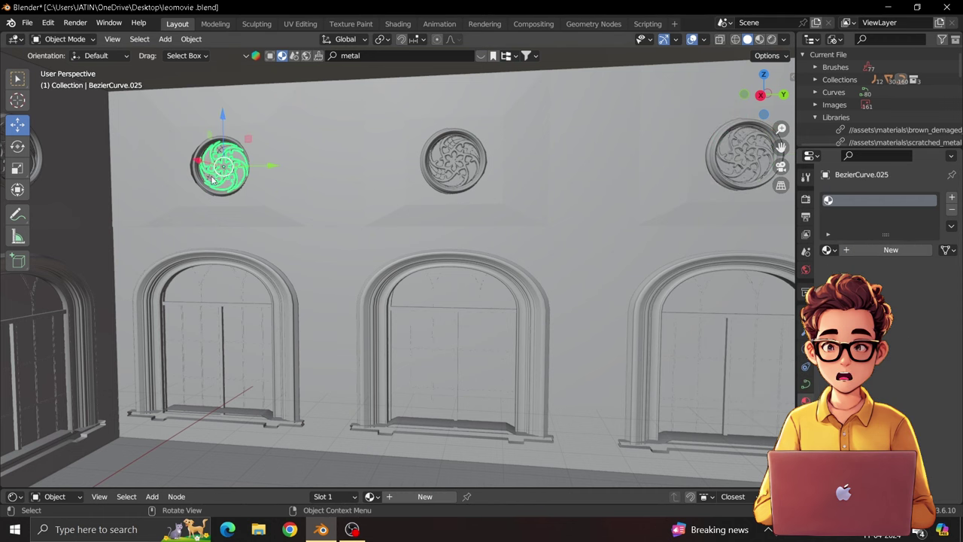
left_click(828, 250)
left_click(730, 329)
left_click(222, 167)
left_click(828, 250)
left_click(730, 329)
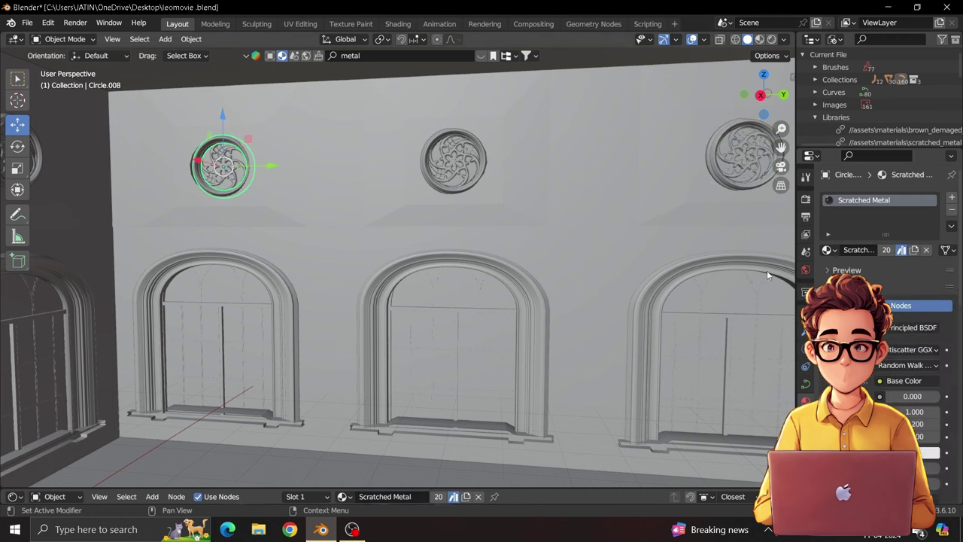
middle_click_drag(199, 181, 451, 188)
left_click(451, 151)
Apply Scratched Metal to the upper broken window frames, including the outer frame
middle_click_drag(612, 139, 612, 151)
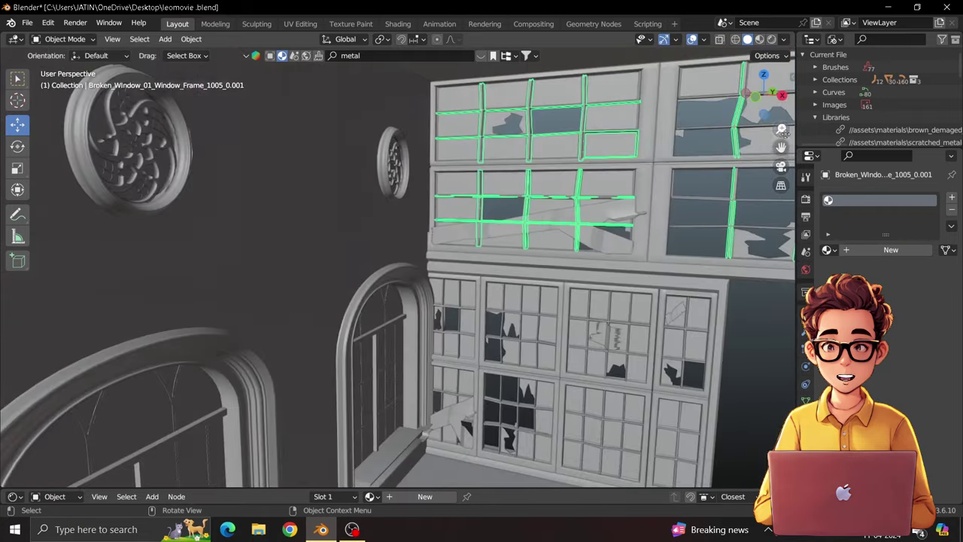
left_click(828, 250)
left_click(753, 280)
left_click(651, 241)
left_click(828, 250)
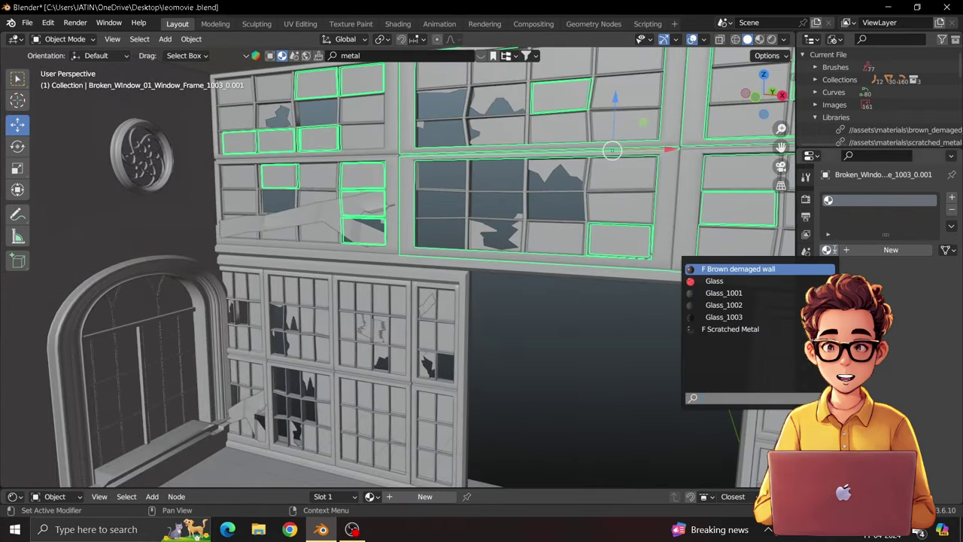
left_click(752, 383)
left_click(526, 260)
left_click(828, 250)
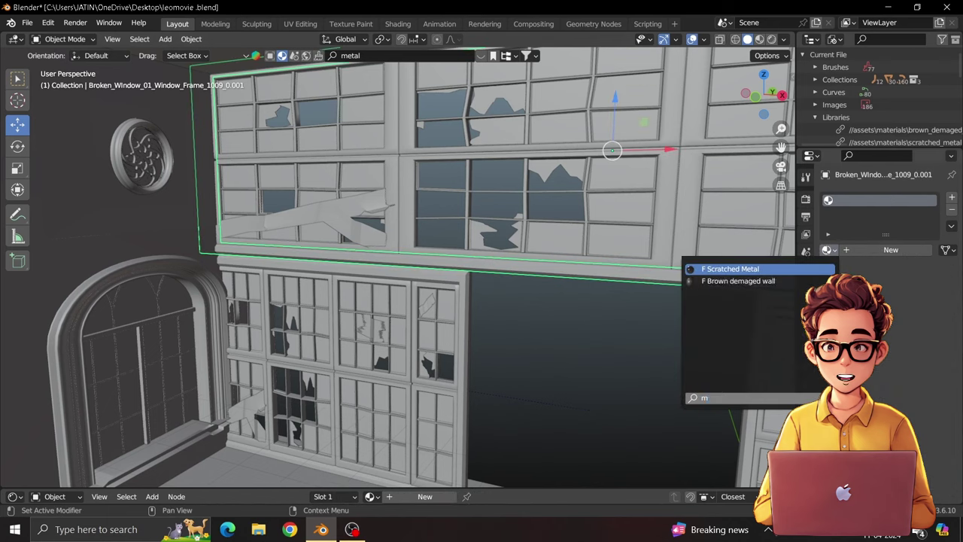
left_click(753, 269)
In Material Preview, give the lower frames Scratched Metal, undoing the neighbouring frame's assignment
left_click(760, 39)
middle_click_drag(316, 361, 301, 283, "shift")
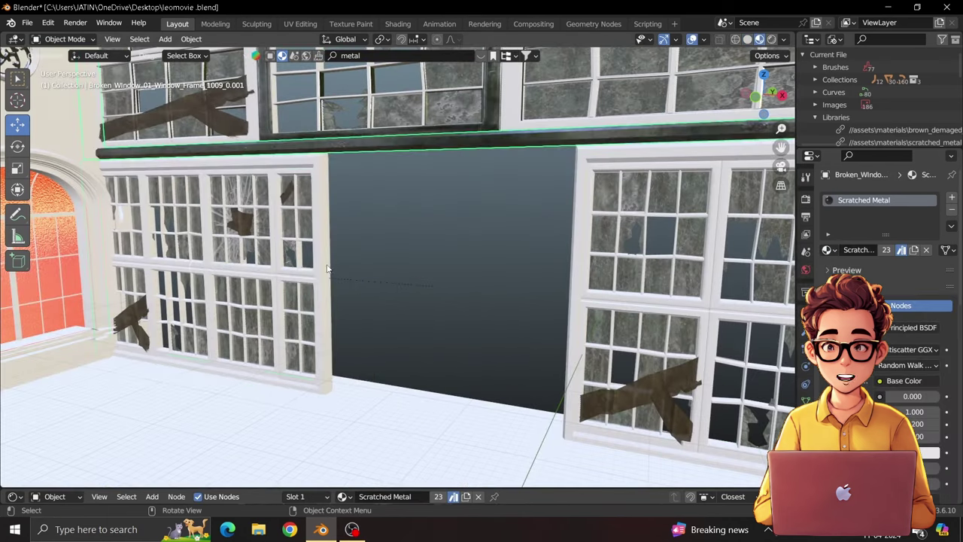
left_click(301, 283)
left_click(828, 250)
left_click(798, 268)
left_click(301, 226)
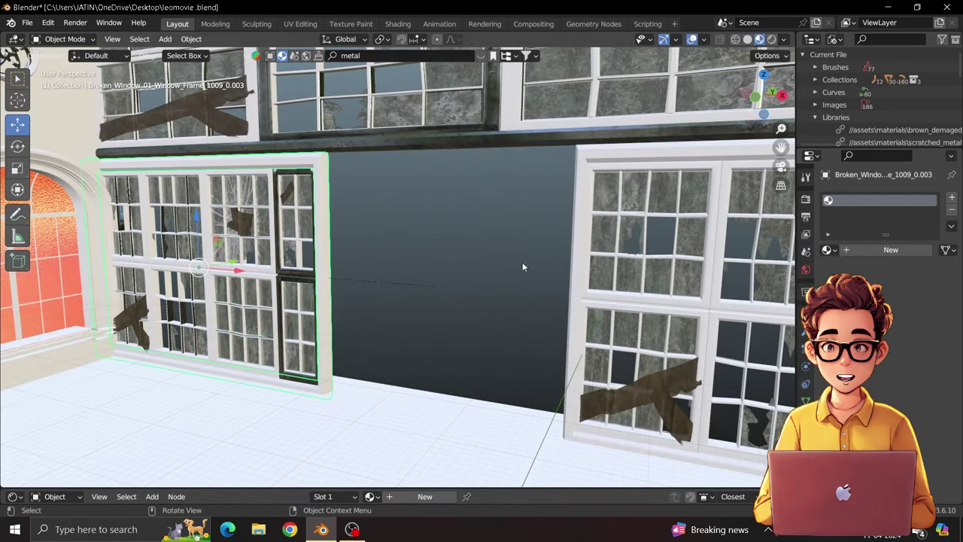
left_click(828, 249)
left_click(730, 329)
key("ctrl+z")
left_click(828, 250)
left_click(731, 329)
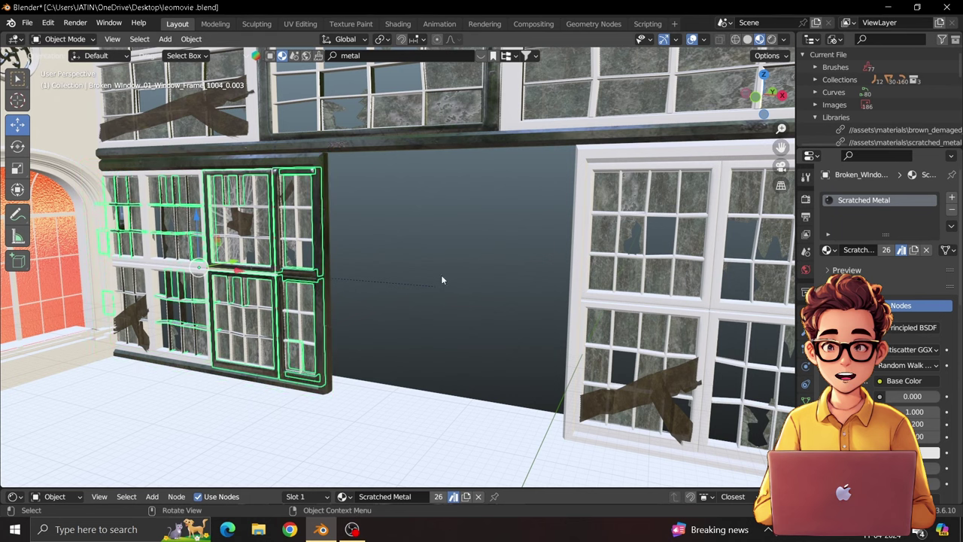
key("ctrl+z")
Select the paned window's Glass_1003 material and open its colour choices
left_click(827, 250)
left_click(723, 275)
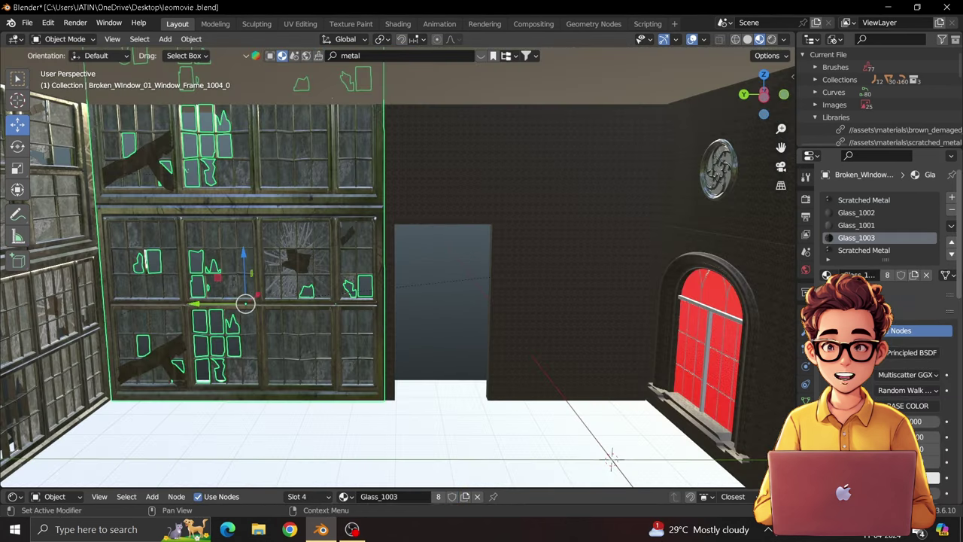
scroll(924, 364, "down", 10)
scroll(924, 364, "down", 3)
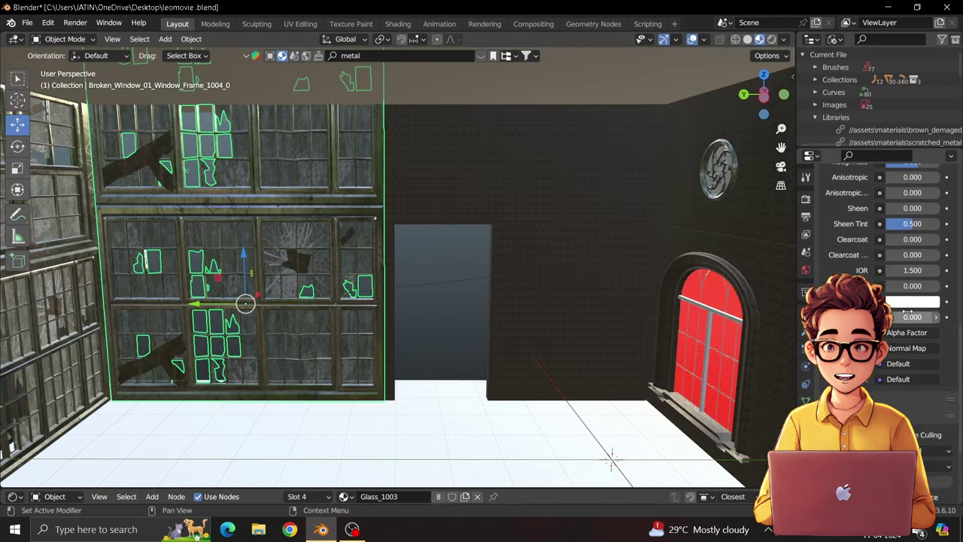
left_click(907, 305)
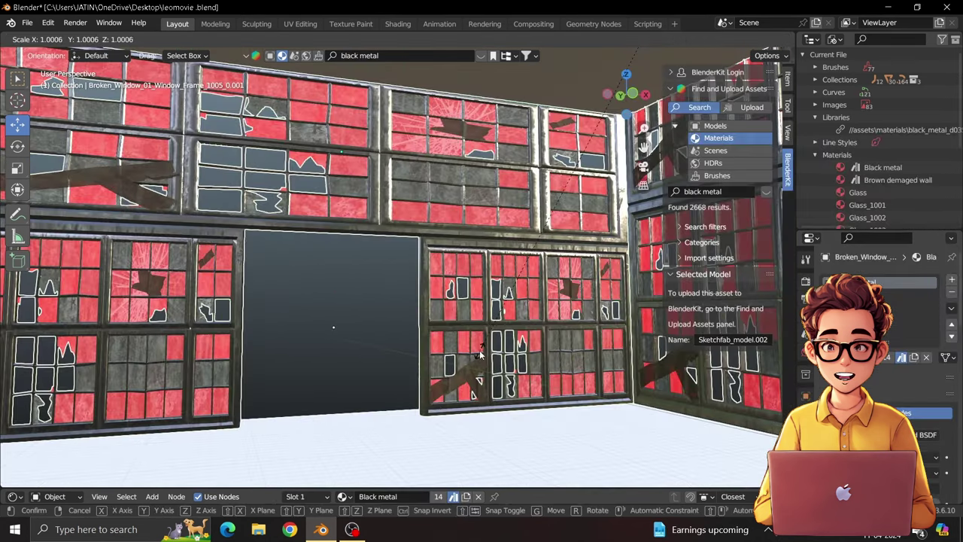
left_click(400, 351)
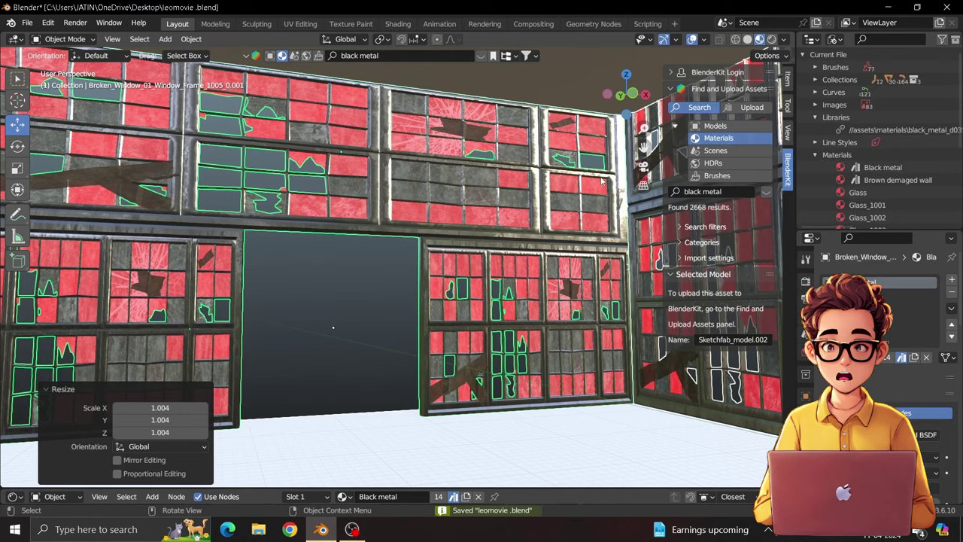
Deselect all, switch to Solid shading, and give an arched window Black metal
key("alt+a")
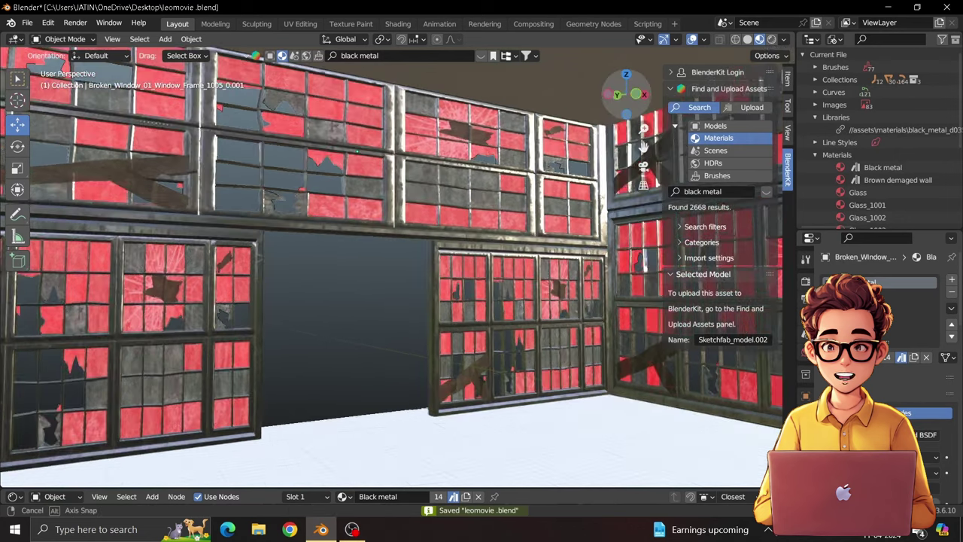
scroll(340, 150, "up", 5)
mouse_move(341, 150)
middle_mouse_down()
mouse_move(388, 159)
mouse_move(318, 167)
middle_mouse_up()
left_click(748, 40)
left_click_drag(644, 147, 644, 147)
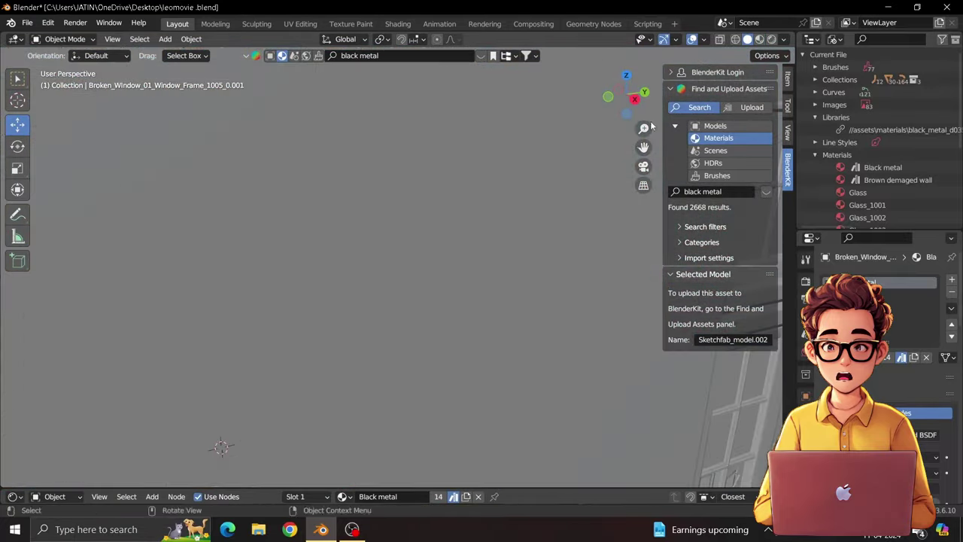
left_click(499, 153)
left_click(766, 191)
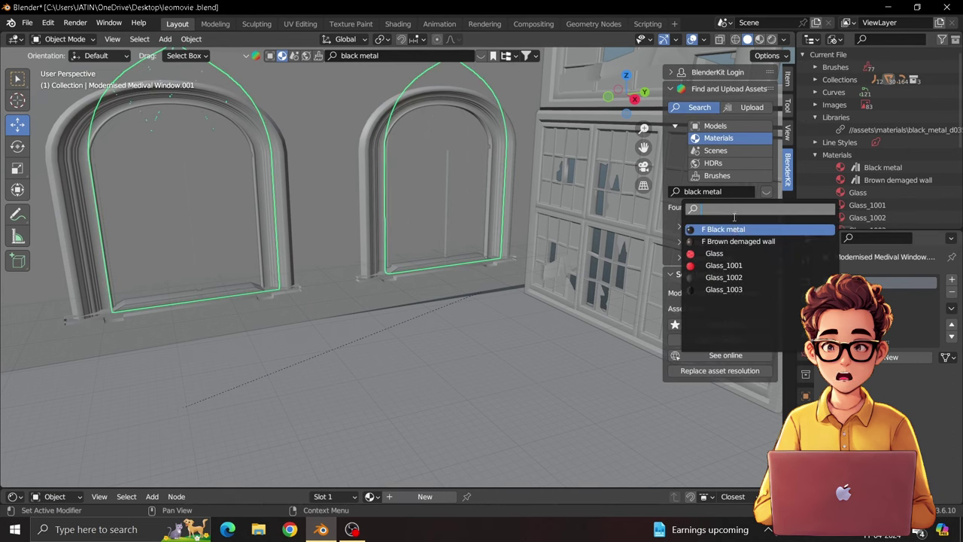
left_click(766, 191)
Assign Black metal to another arched window and orbit out over the walls
middle_click_drag(421, 225, 301, 241)
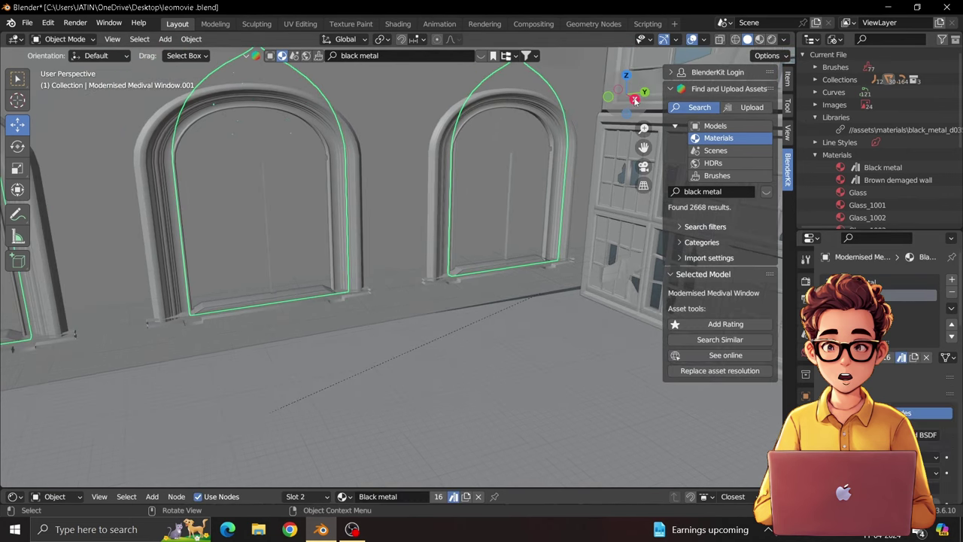
left_click(766, 191)
left_click(766, 191)
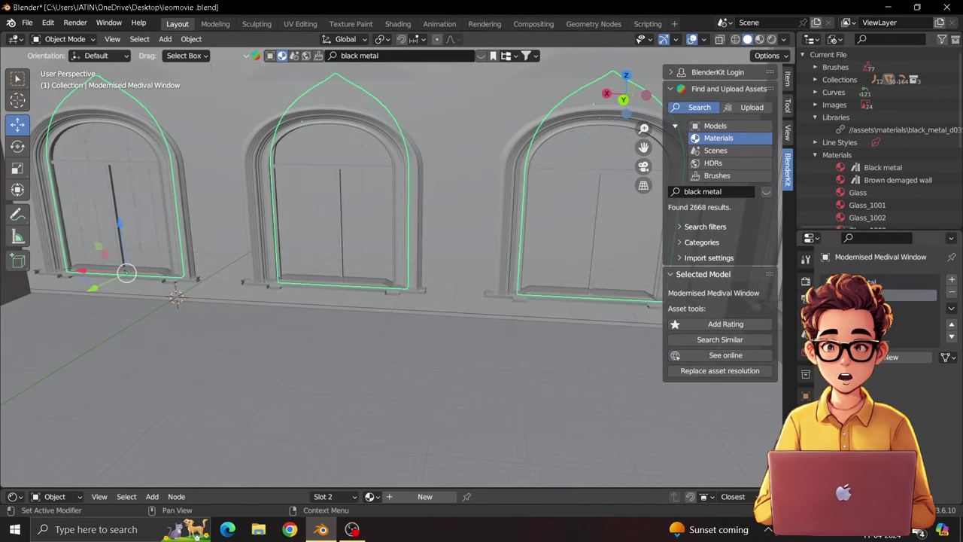
left_click(766, 191)
left_click(731, 226)
middle_click_drag(626, 85, 634, 86)
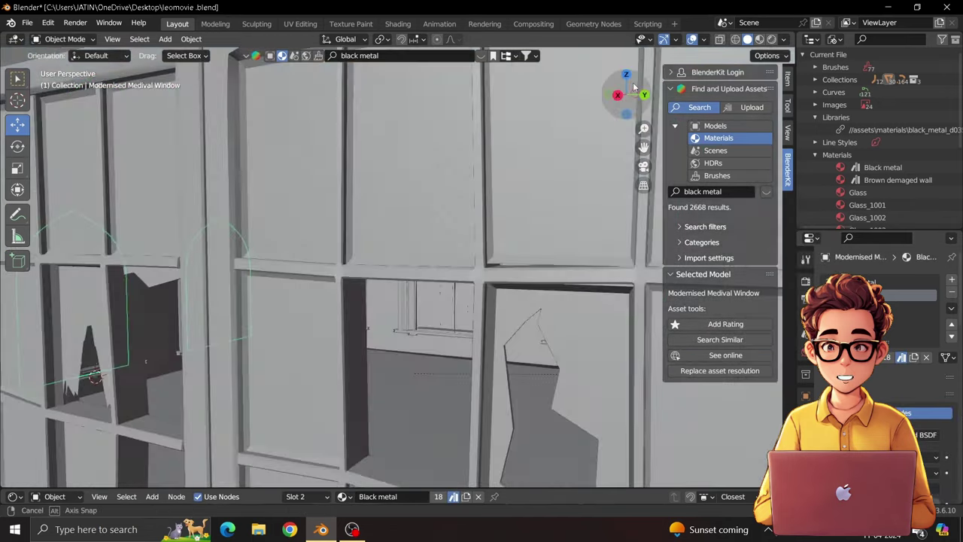
left_click_drag(635, 86, 430, 63)
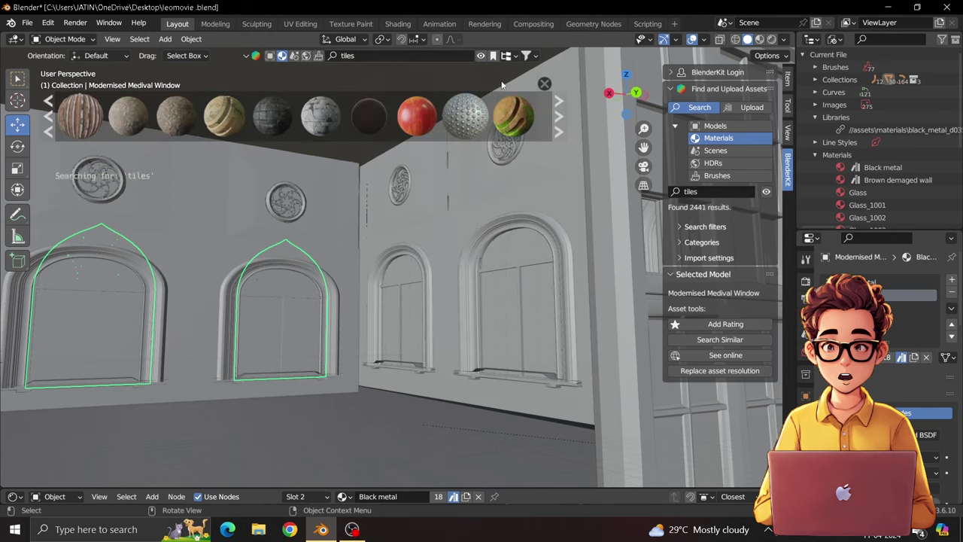
Drag the BlenderKit White Concrete material onto the floor plane
left_click(513, 115)
left_click(542, 83)
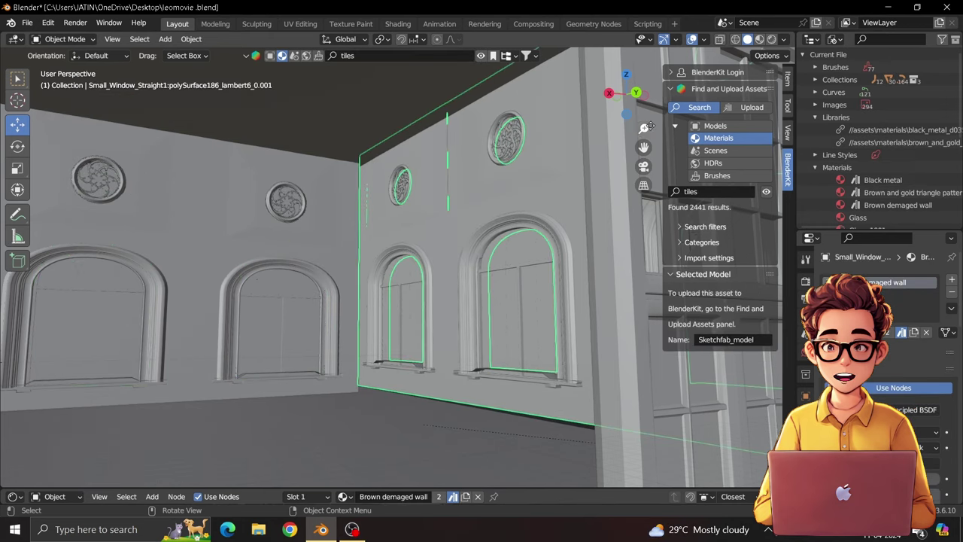
left_click(366, 312)
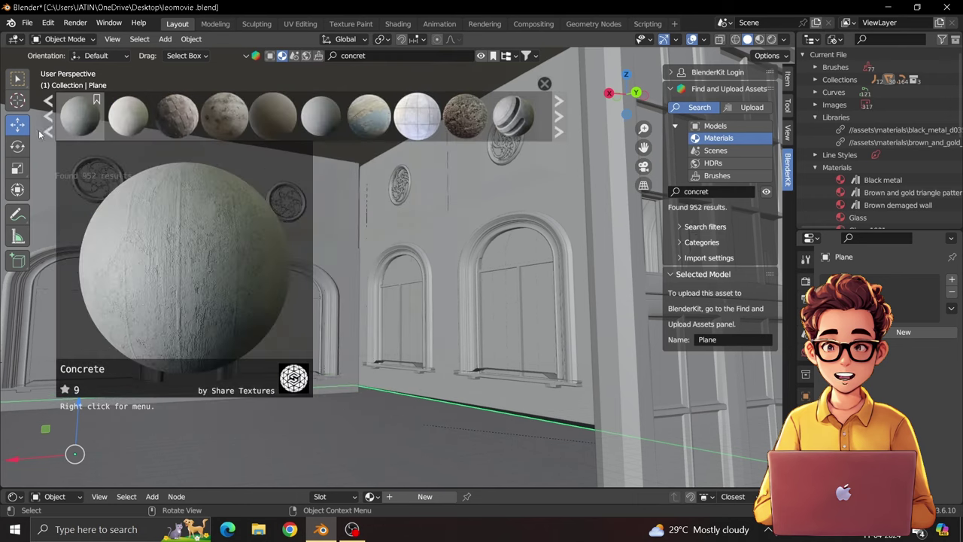
left_click_drag(464, 115, 398, 441)
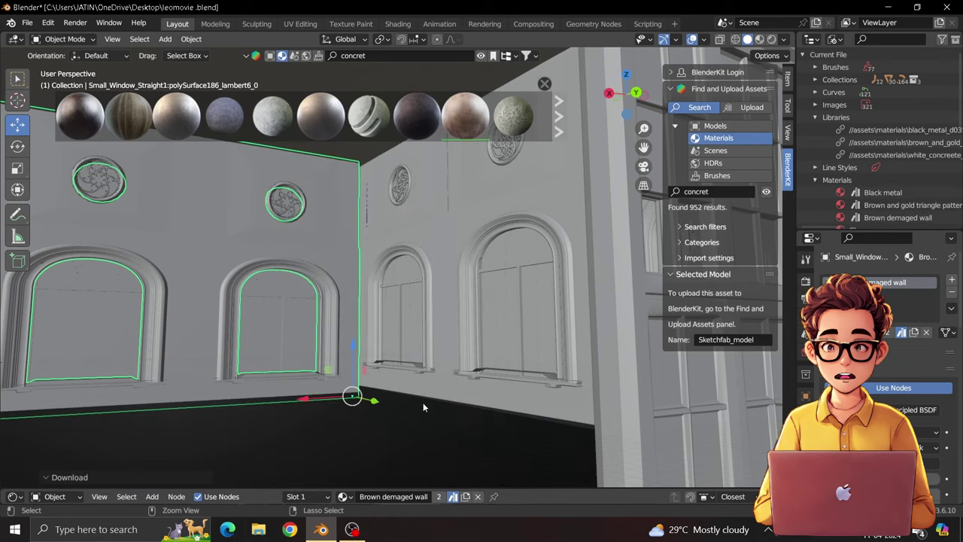
left_click(342, 410)
left_click_drag(465, 114, 339, 409)
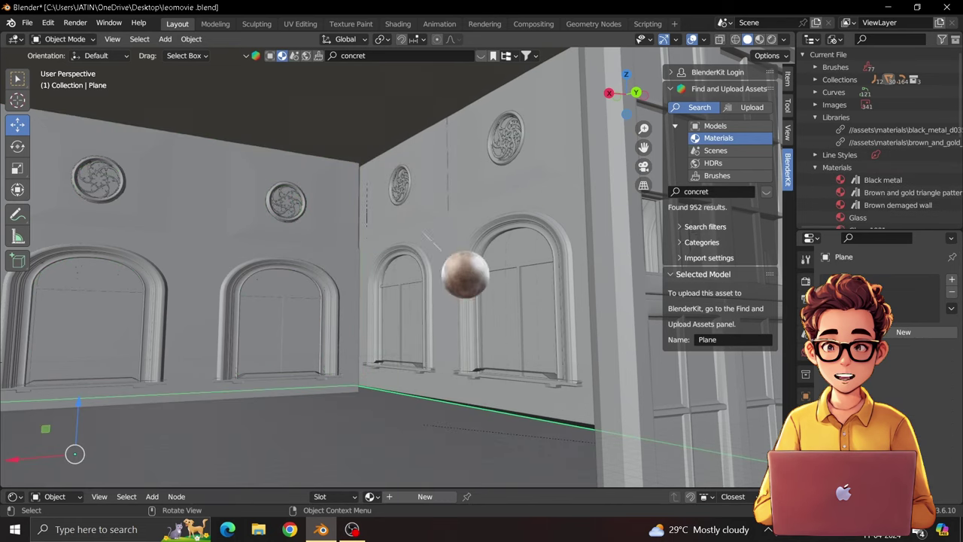
Move the floor plane about -6.79 m along X with G
scroll(531, 221, "down", 10)
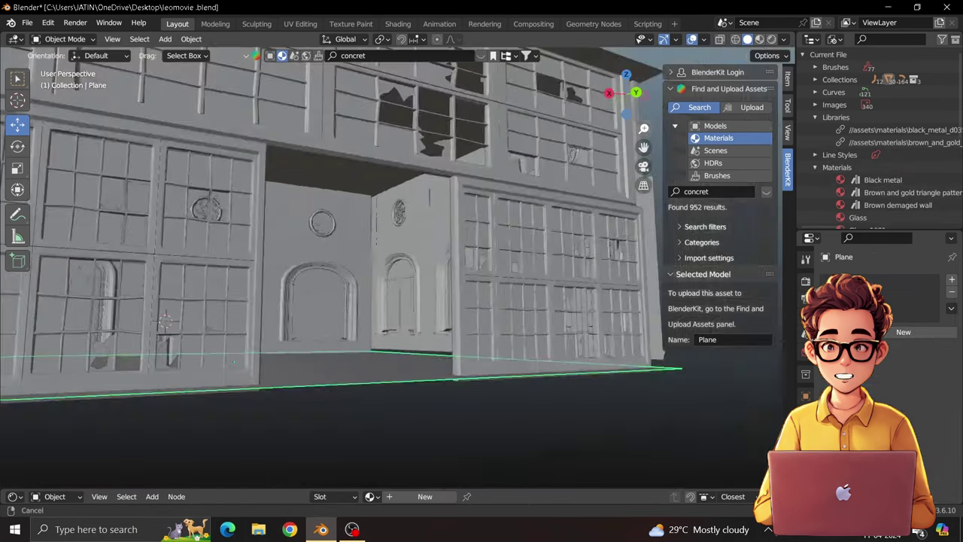
scroll(531, 220, "down", 5)
key("g")
left_click(345, 326)
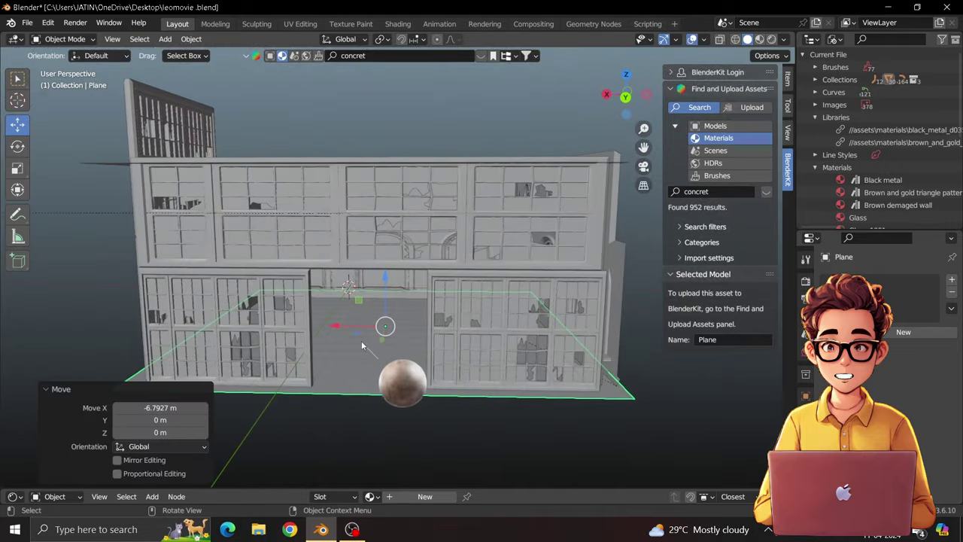
Inspect the White Concrete node setup, then close the node editor and view render settings
left_click_drag(515, 489, 514, 301)
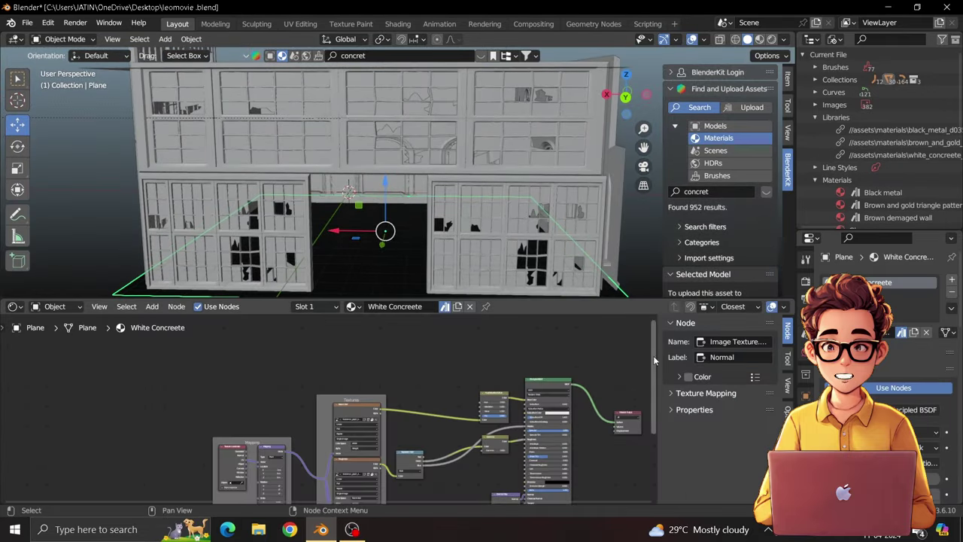
scroll(653, 356, "up", 2)
scroll(653, 361, "up", 3)
scroll(638, 379, "up", 2)
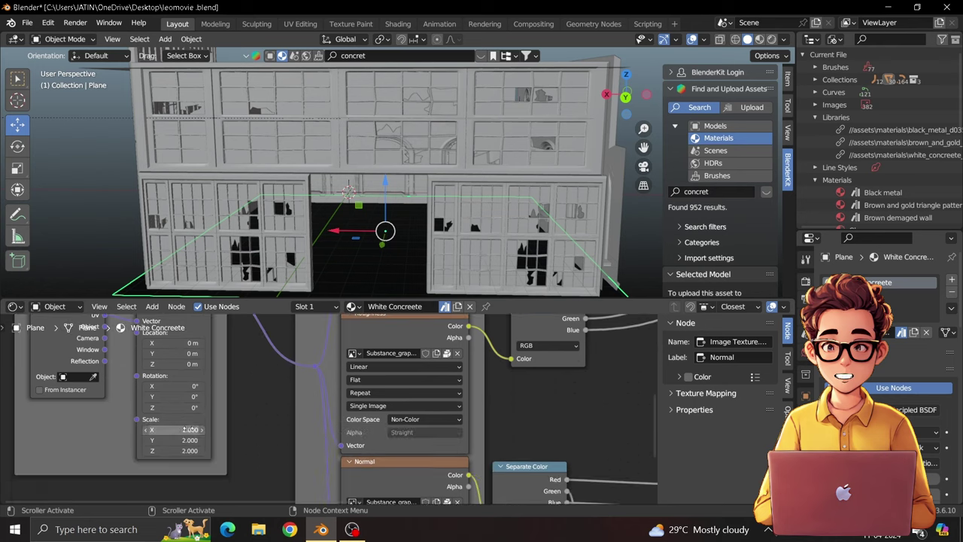
left_click_drag(245, 300, 245, 493)
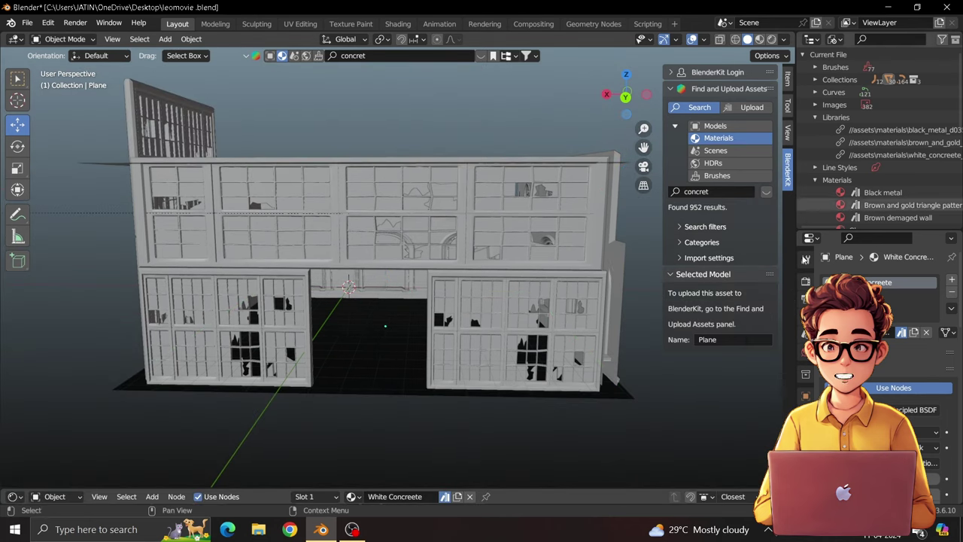
left_click(805, 280)
left_click(164, 41)
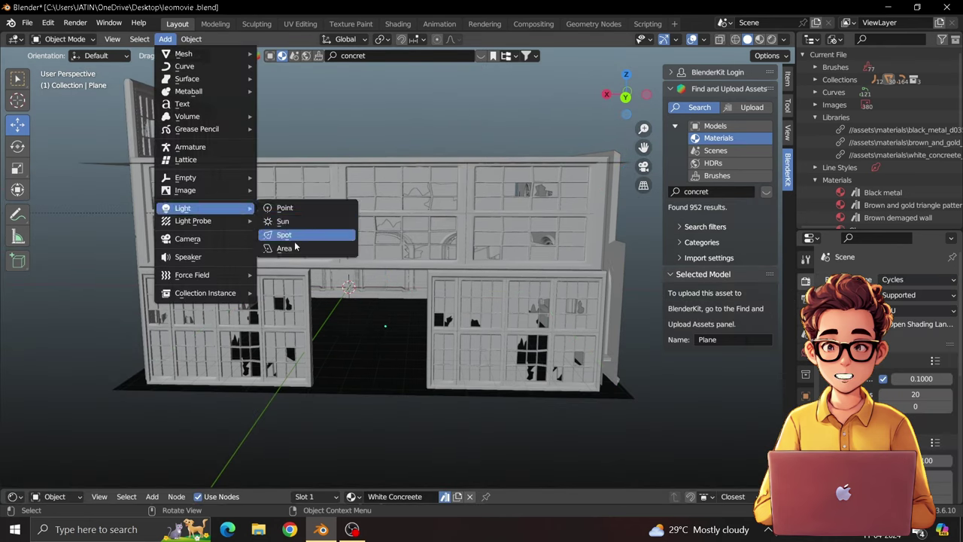
Add an Area light and scale it up over the building
left_click(284, 248)
key("s")
left_click(480, 354)
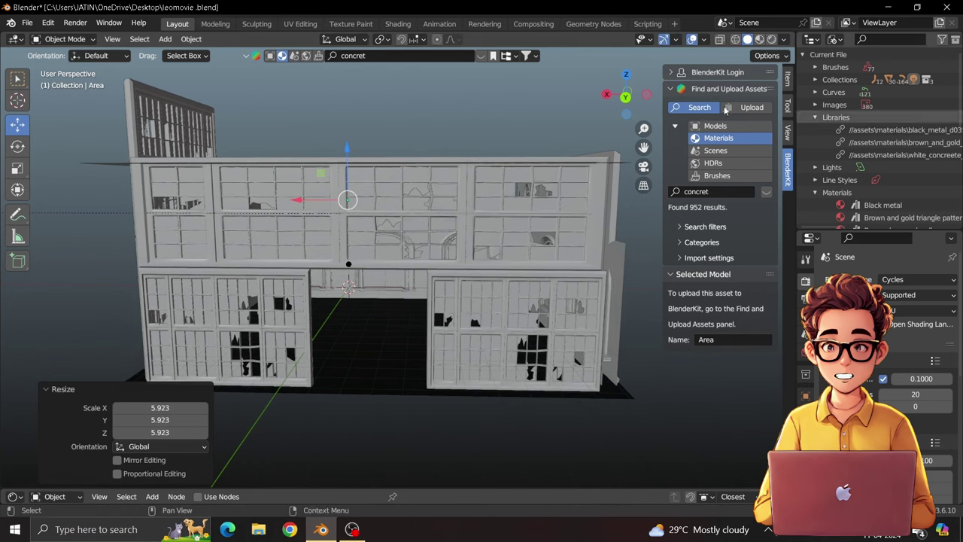
middle_click_drag(480, 354, 495, 253)
key("s")
left_click(382, 181)
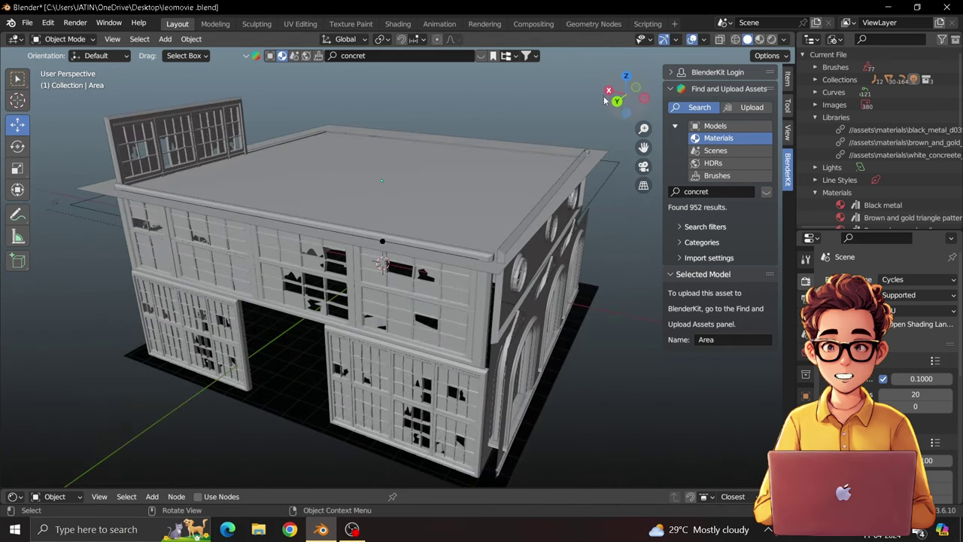
middle_click_drag(383, 180, 452, 226)
Preview the red-lit arched windows in rendered shading, then return to solid shading
left_click(805, 374)
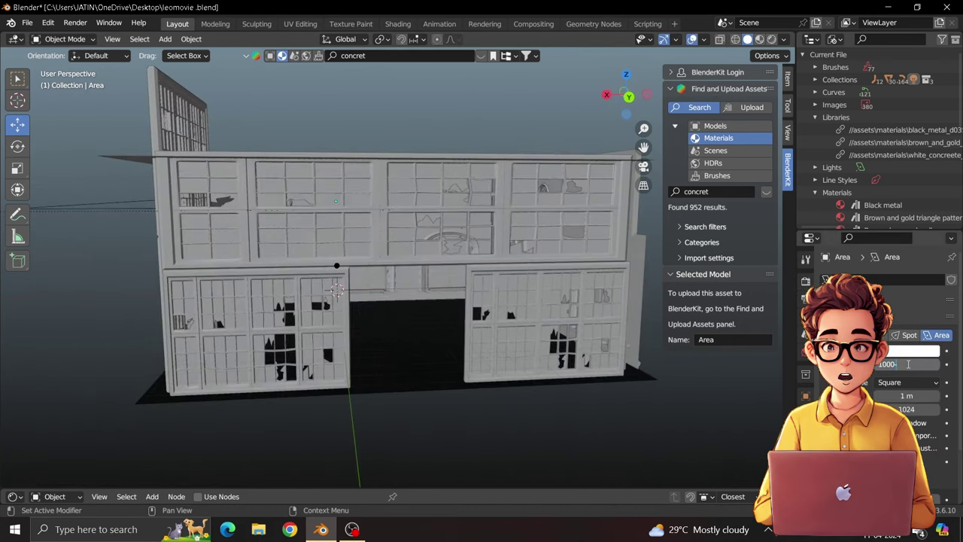
left_click(771, 40)
left_click(806, 395)
left_click(880, 353)
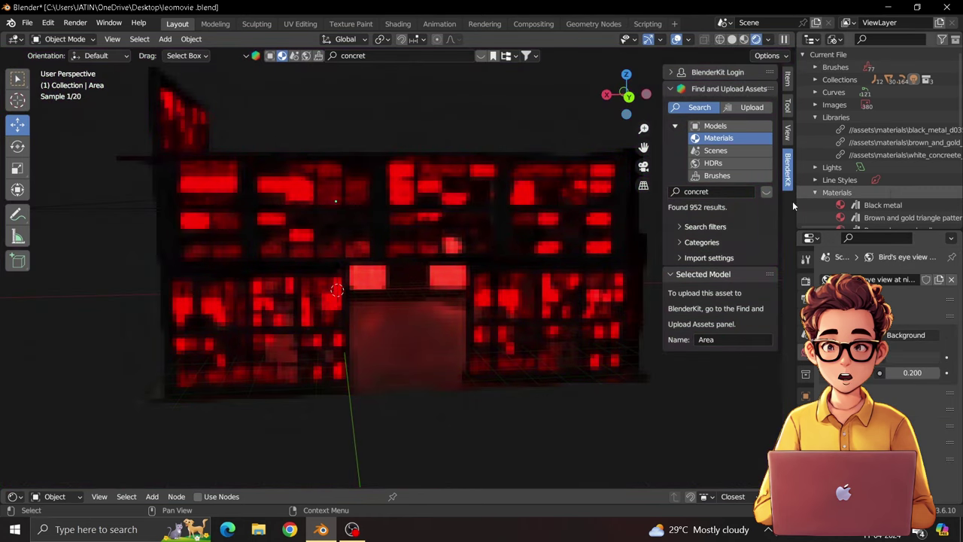
scroll(482, 226, "up", 5)
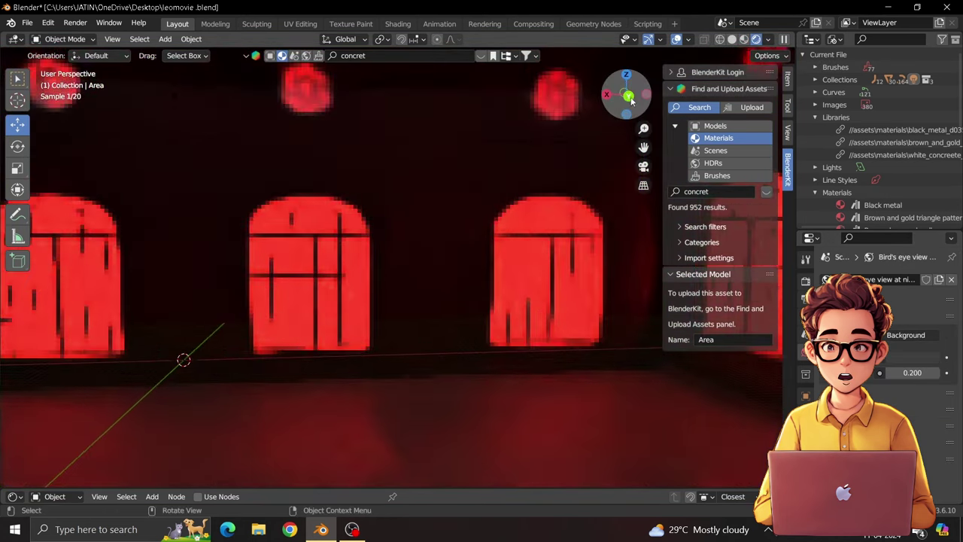
left_click_drag(631, 100, 551, 174)
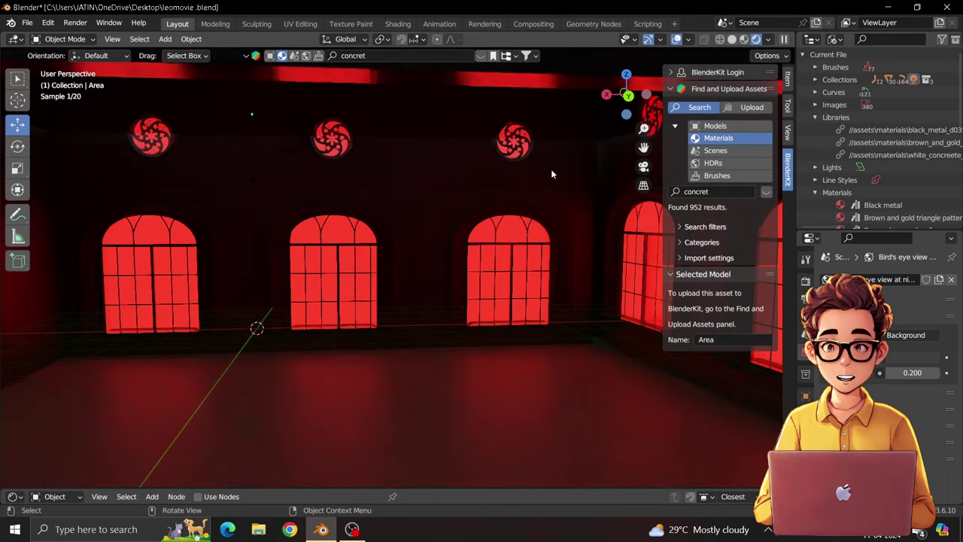
left_click(732, 39)
scroll(386, 204, "down", 5)
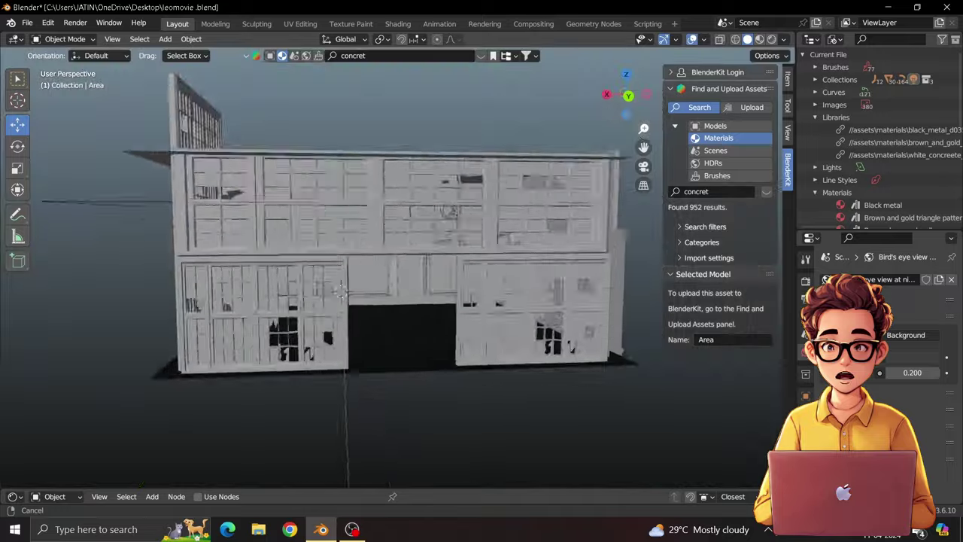
scroll(386, 204, "down", 3)
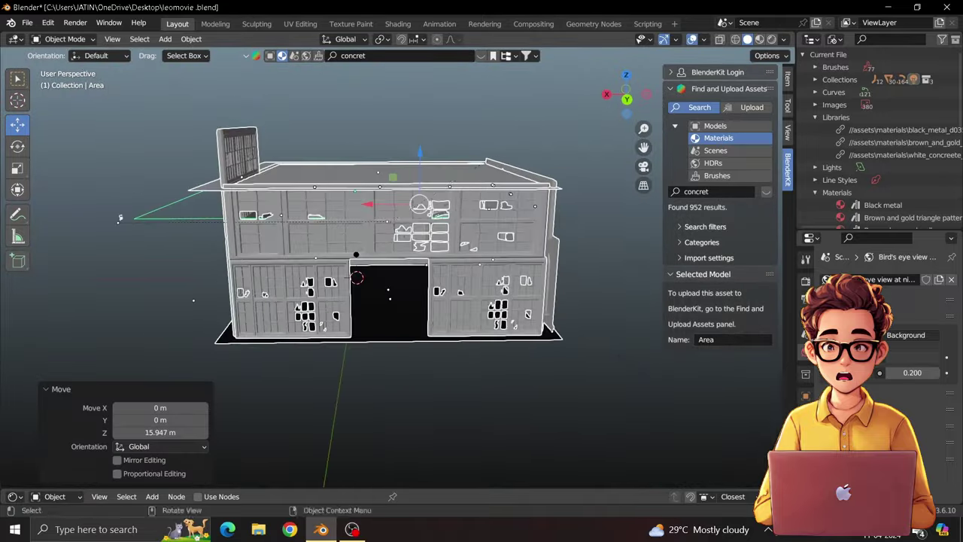
Select the area light and purge unused data with File > Clean Up
key("s")
left_click(439, 153)
middle_click_drag(439, 153, 639, 113, "shift")
right_click(865, 129)
left_click(866, 136)
left_click(28, 22)
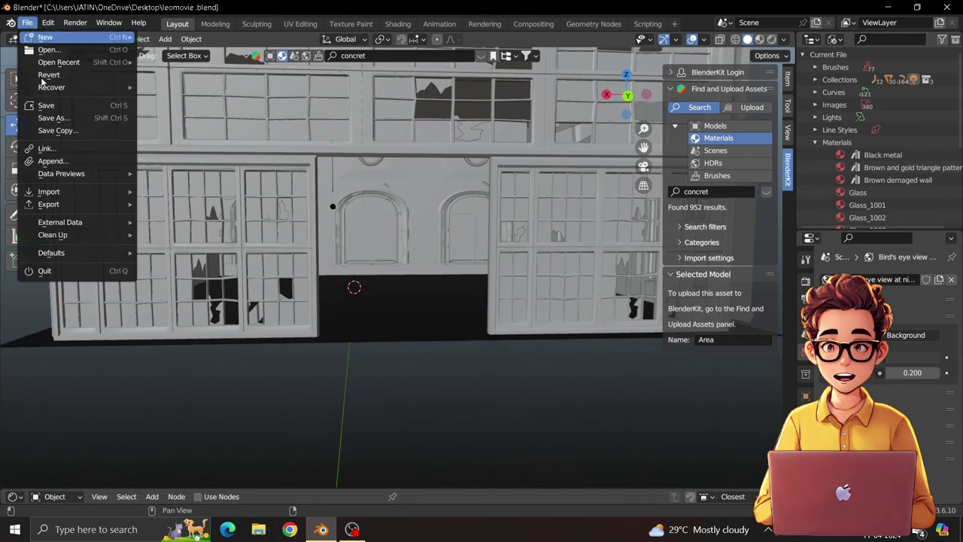
left_click(184, 236)
scroll(333, 204, "up", 5)
scroll(264, 107, "up", 3)
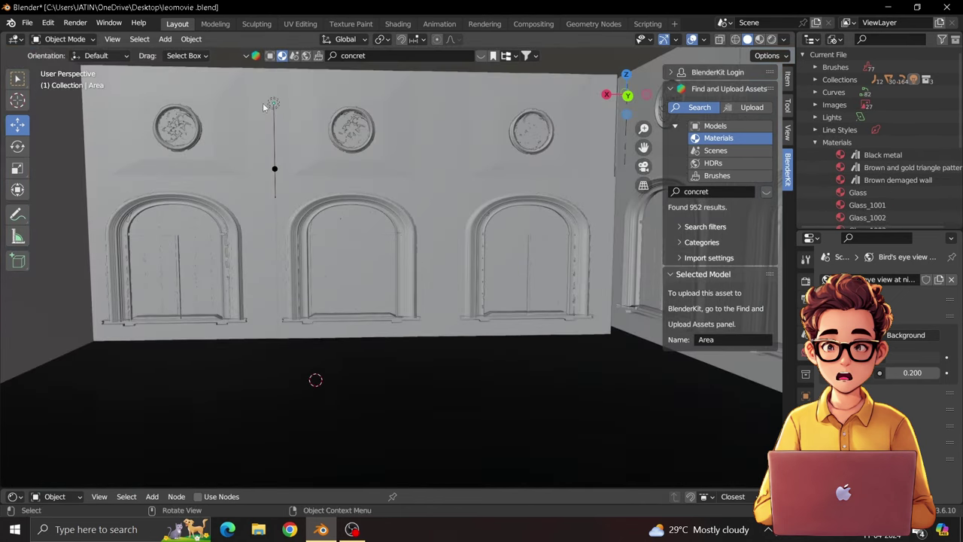
Set the area light's power to 100000 W and raise it to Z 29.941 m
left_click_drag(331, 109, 378, 105)
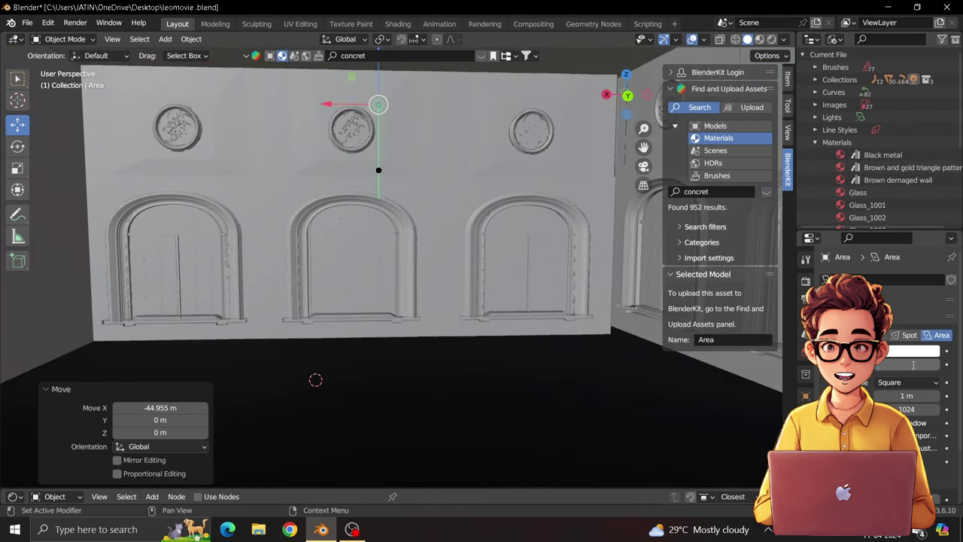
type("100000")
key("Return")
left_click(774, 39)
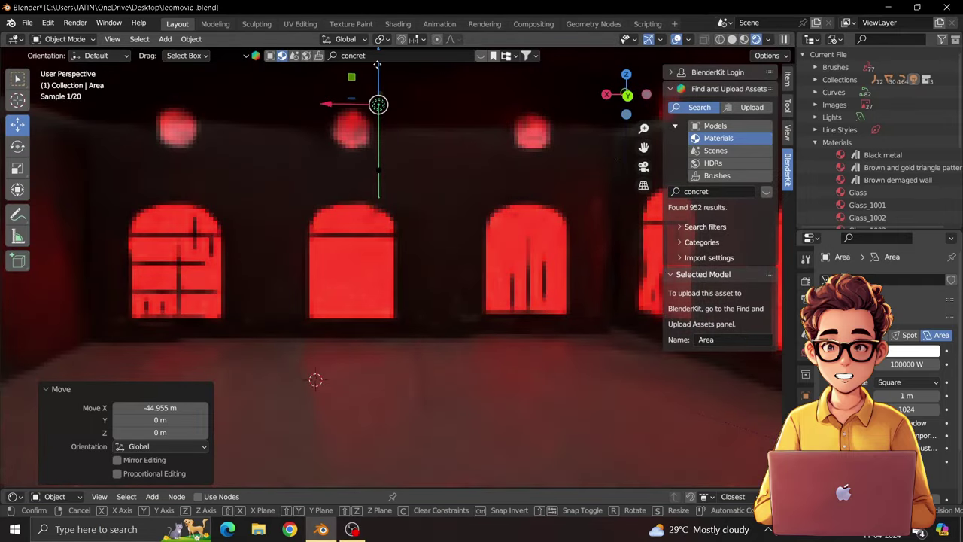
key("g")
key("z")
left_click(634, 197)
Make the area light cyan, then view the arched wall in solid shading
left_click(910, 351)
left_click(911, 351)
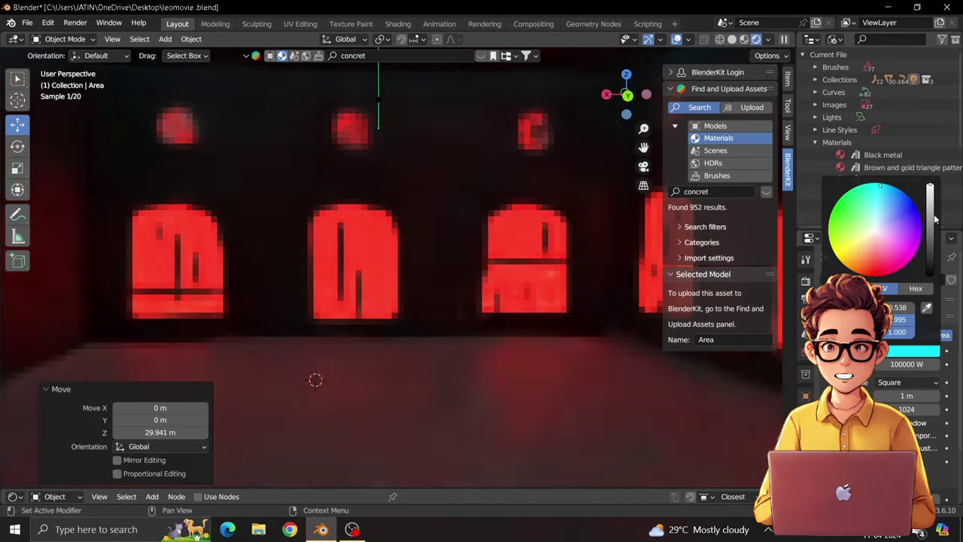
left_click(842, 189)
left_click(806, 281)
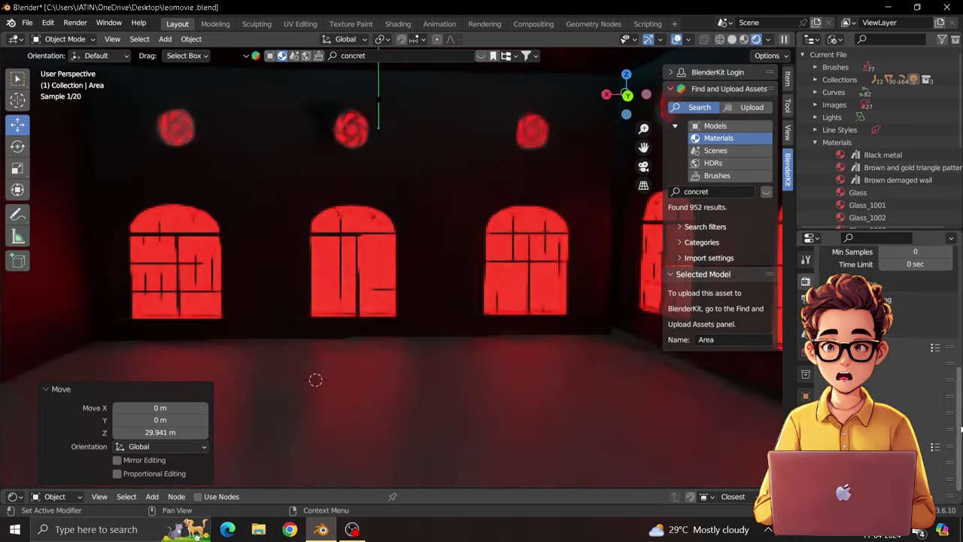
left_click(732, 40)
left_click_drag(627, 94, 645, 148)
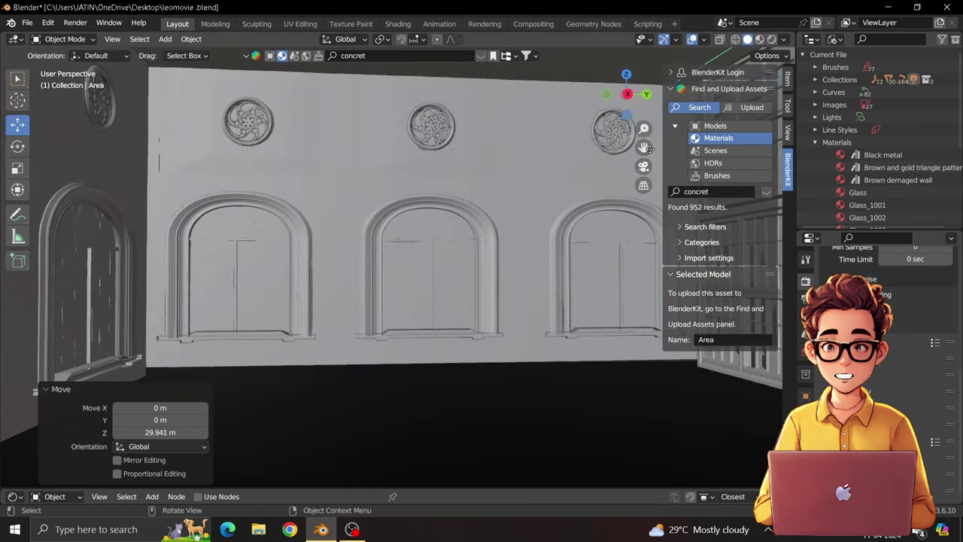
mouse_move(644, 147)
middle_mouse_down()
mouse_move(338, 350)
mouse_move(351, 349)
middle_mouse_up()
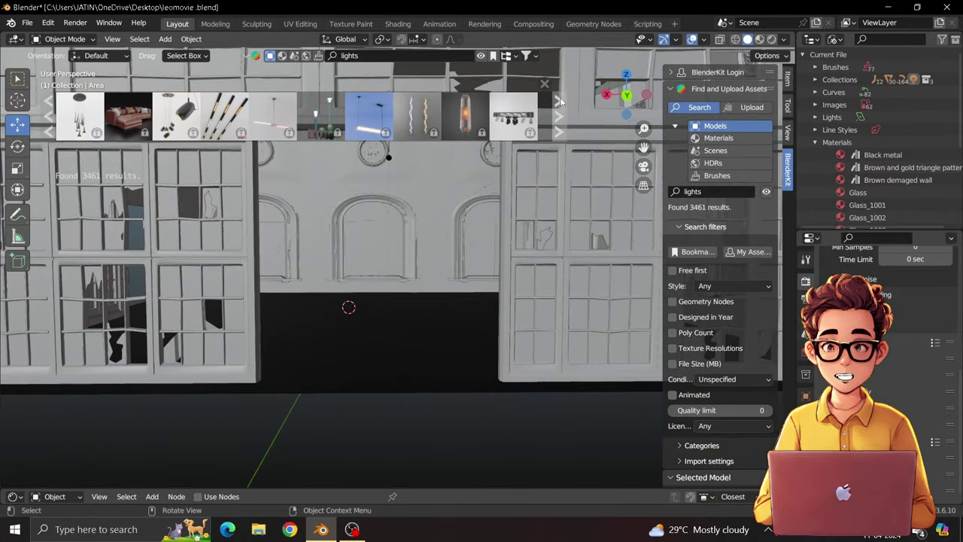
Search BlenderKit for 'ceiling lights' and page through the lamp results
left_click(559, 104)
left_click(559, 105)
left_click(560, 106)
left_click(562, 104)
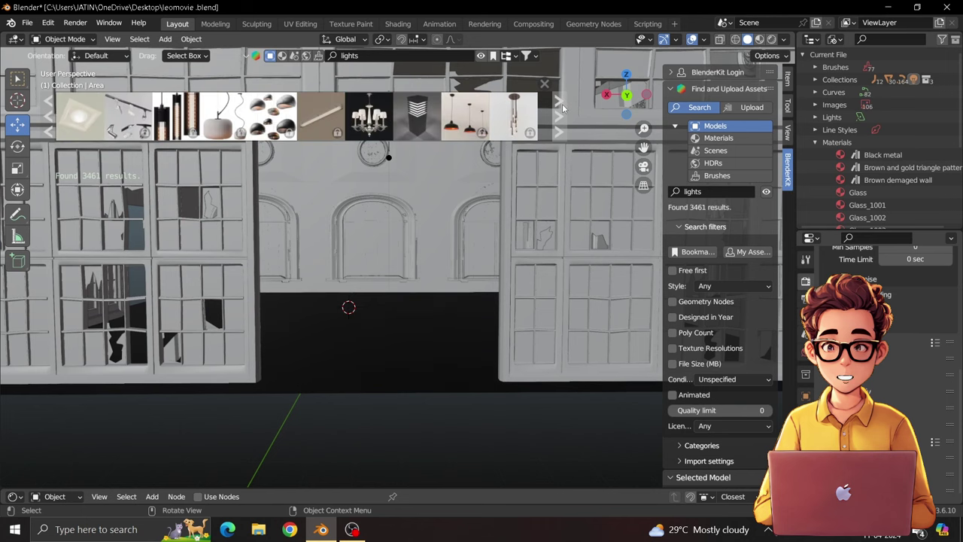
left_click(562, 104)
left_click(377, 55)
type("ceilin")
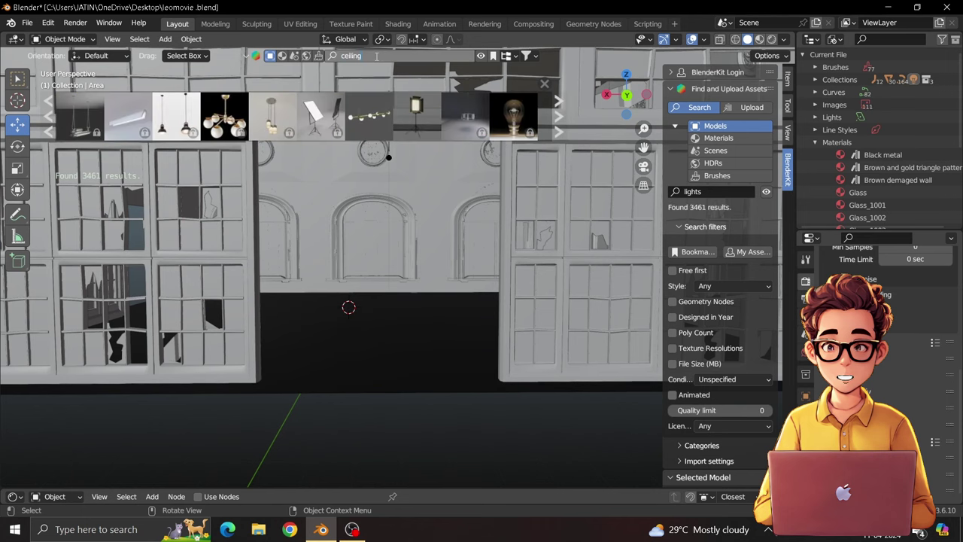
type("g lights")
key("Return")
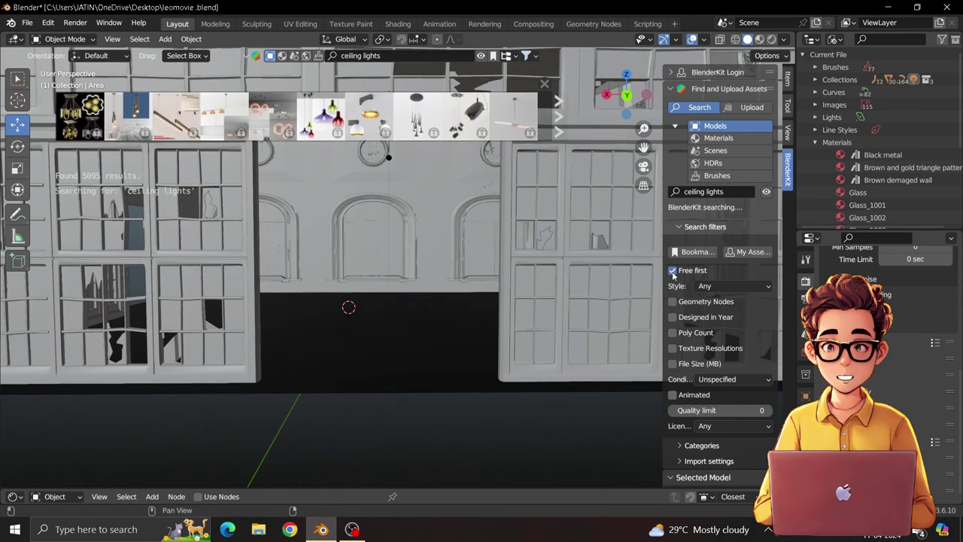
left_click(559, 104)
mouse_move(322, 119)
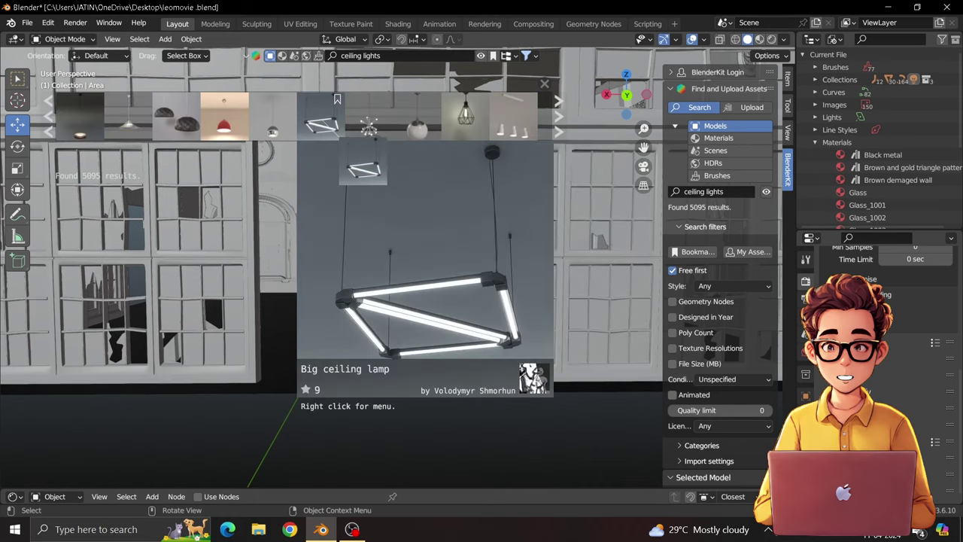
Place the Big ceiling lamp in the scene, scale it up and flip it 180°
left_click_drag(321, 120, 360, 452)
key("s")
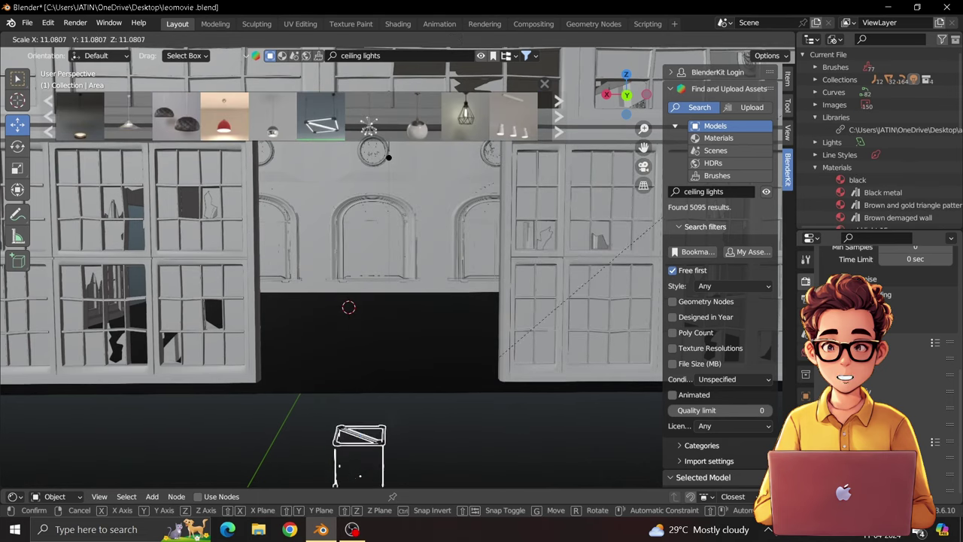
left_click(388, 156)
key("r")
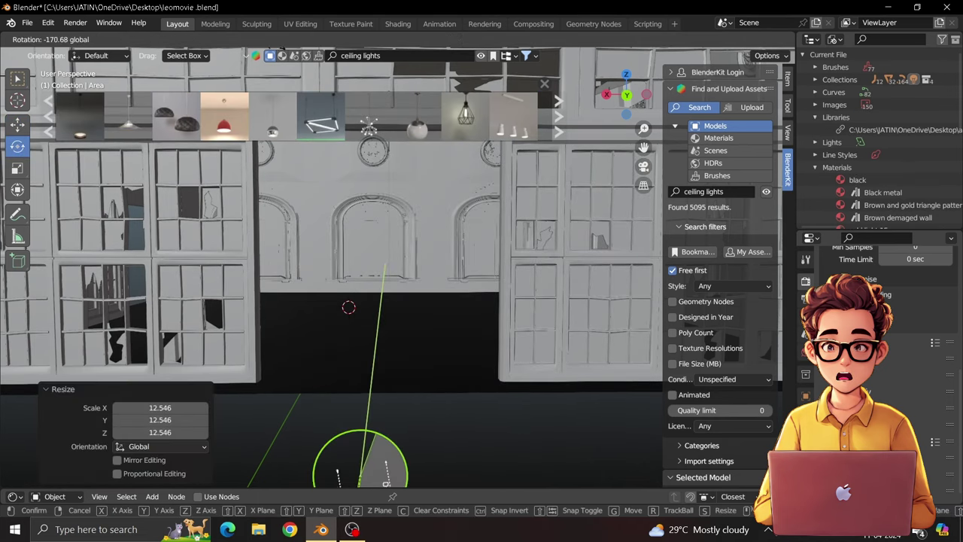
left_click(385, 265)
left_click(180, 417)
type("0")
key("Return")
key("g")
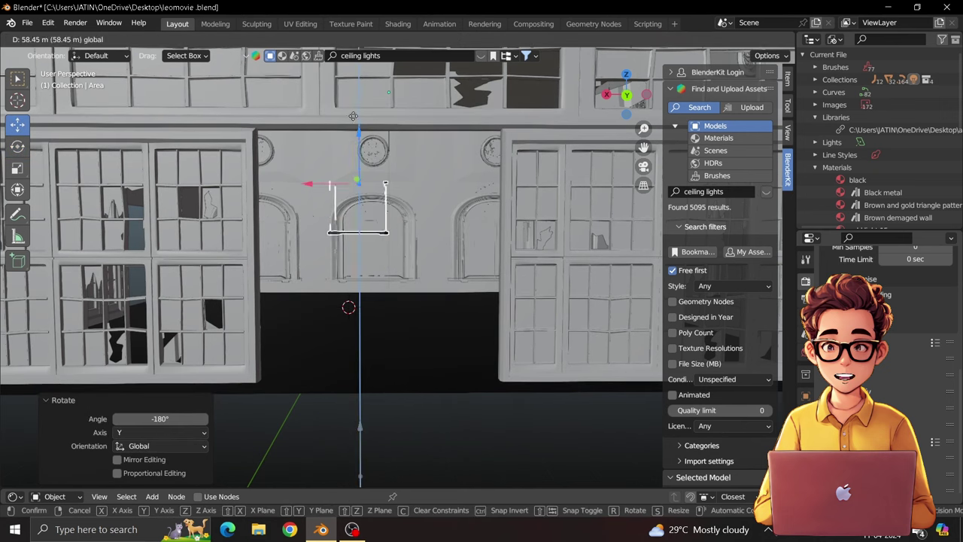
Reposition the lamp and rescale it to about 1.086
left_click(355, 204)
key("s")
left_click(396, 223)
scroll(397, 222, "down", 5)
key("g")
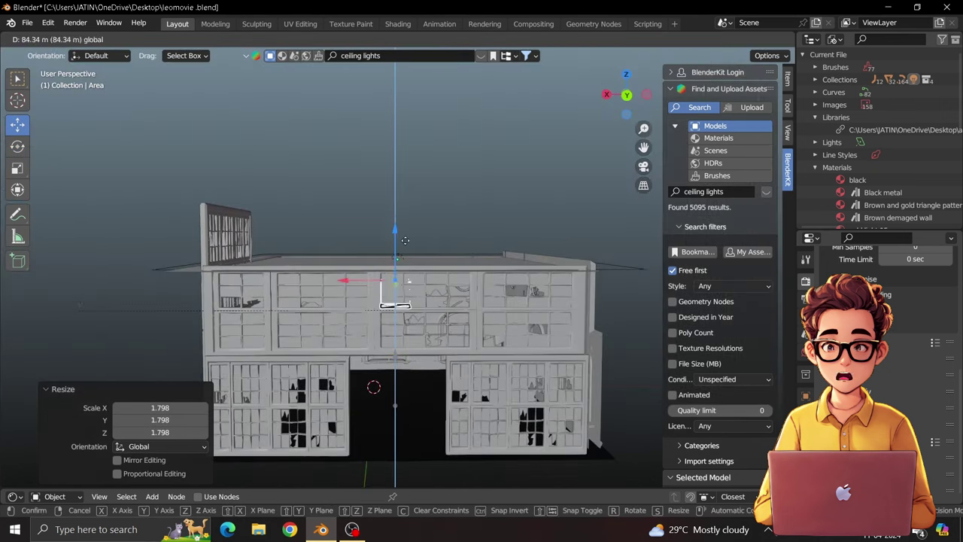
left_click(301, 226)
key("s")
left_click(138, 213)
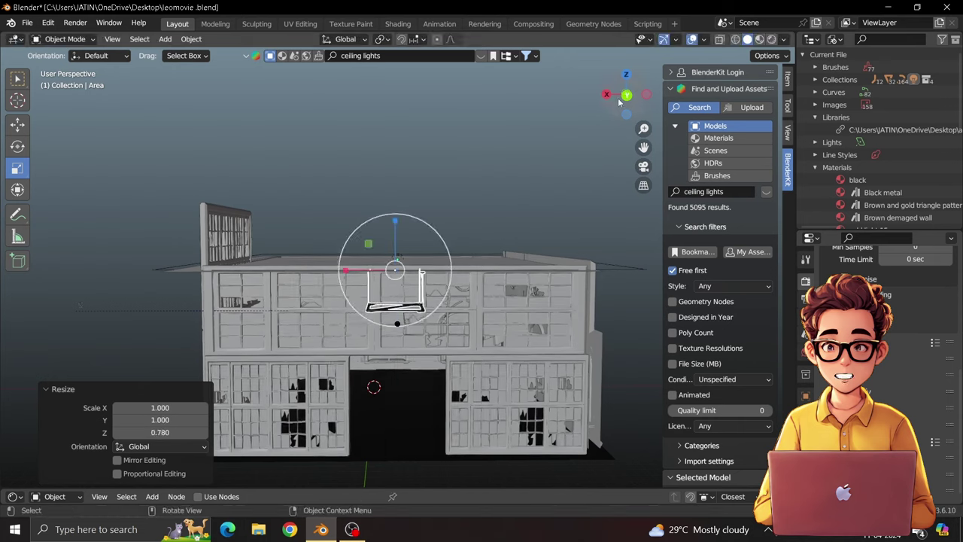
middle_click_drag(395, 223, 159, 209)
key("s")
left_click(158, 207)
Move the lamp along Y and lower it under the ceiling above the medallions
key("g")
key("y")
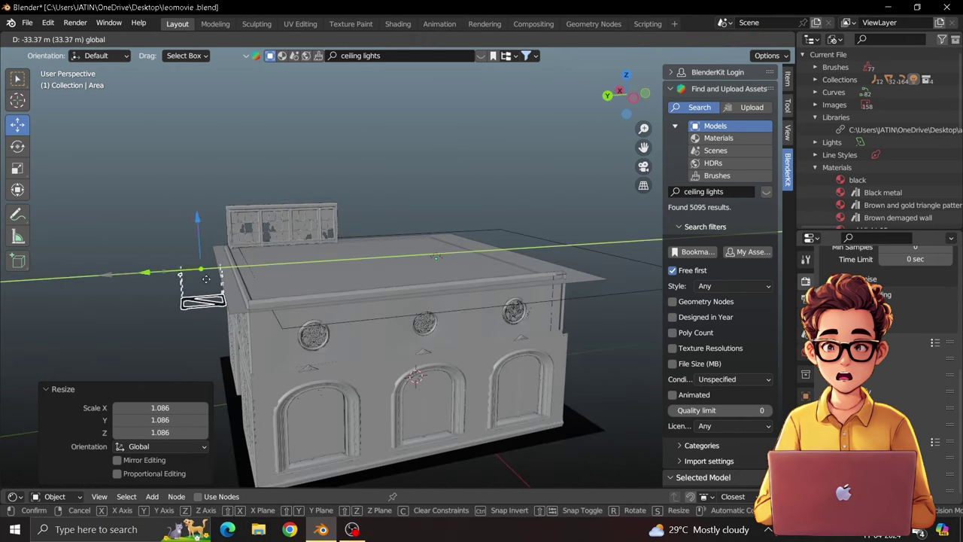
left_click(367, 268)
middle_click_drag(367, 268, 313, 212)
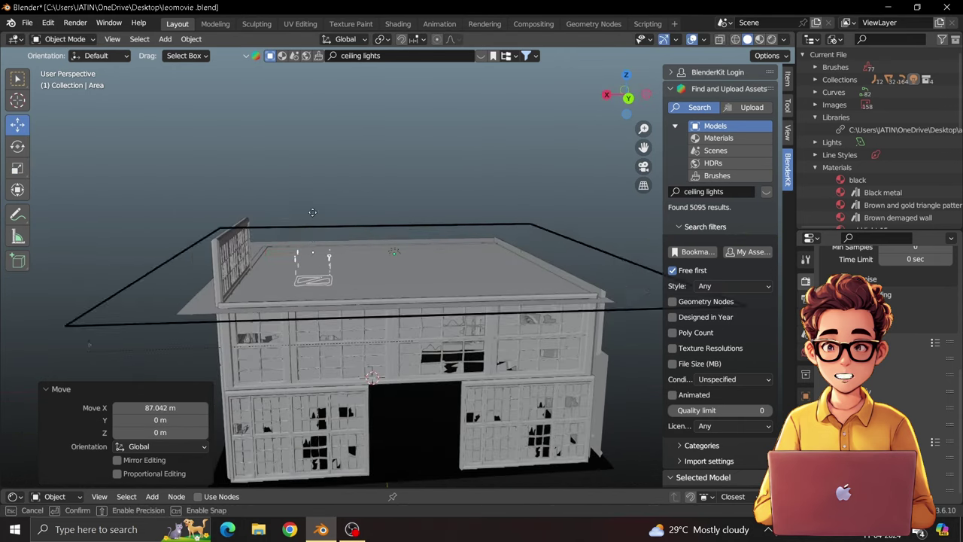
left_click(317, 191)
middle_click_drag(317, 192, 426, 179)
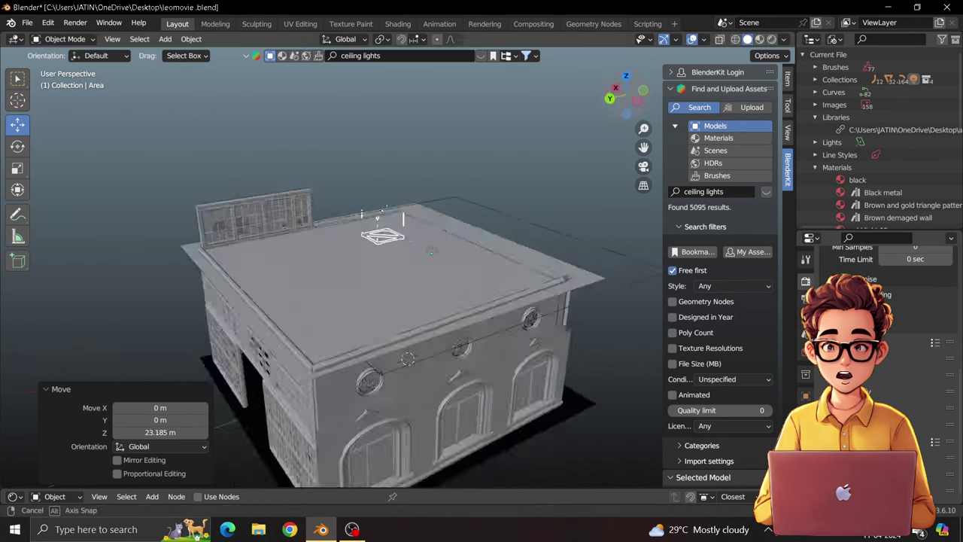
middle_click_drag(629, 109, 315, 186)
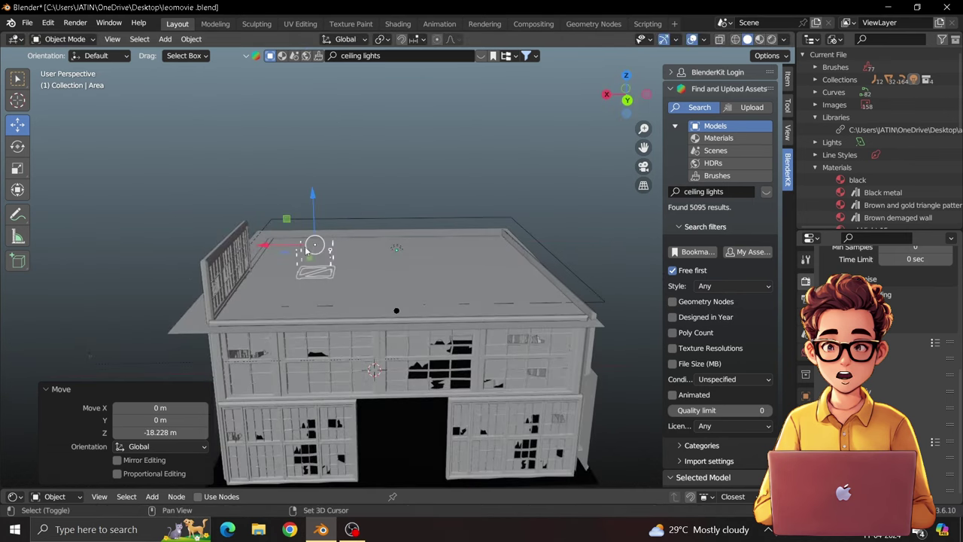
left_click(361, 247)
middle_click_drag(361, 247, 392, 271)
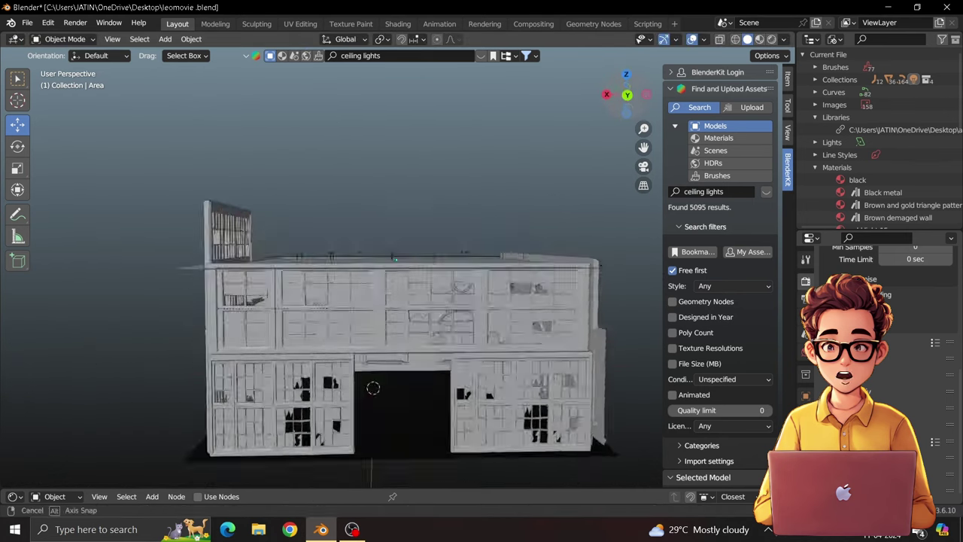
scroll(365, 446, "up", 5)
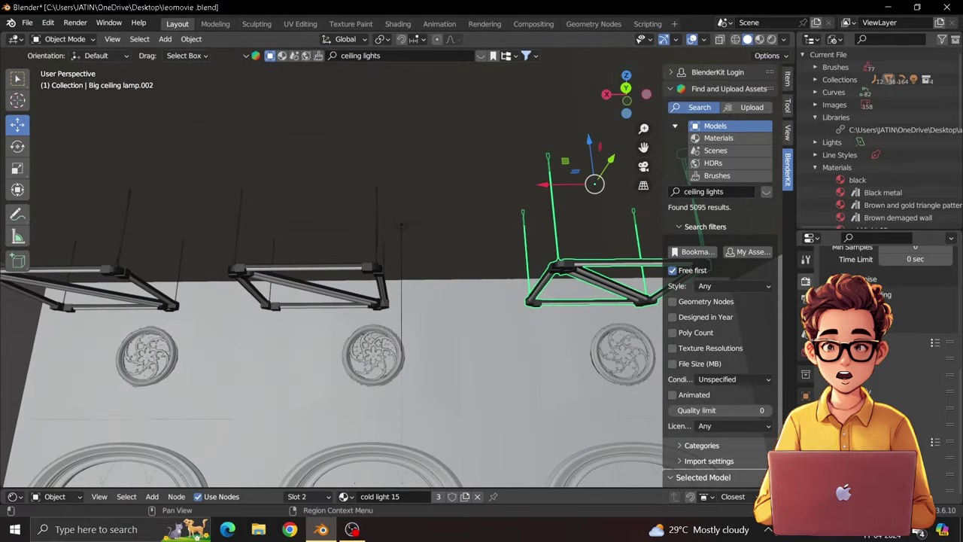
Select Big ceiling lamp.001 with the viewport in rendered shading
left_click(912, 353)
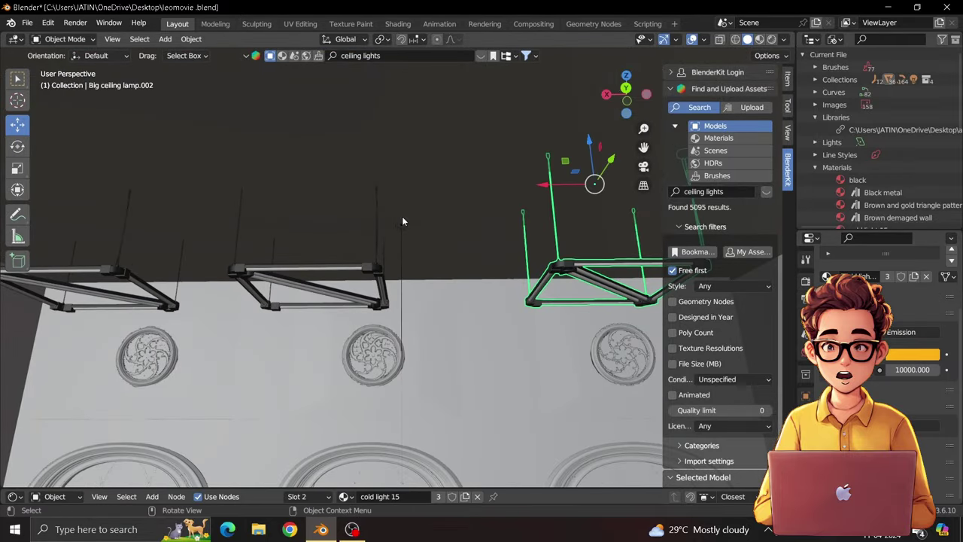
left_click(402, 224)
left_click(772, 41)
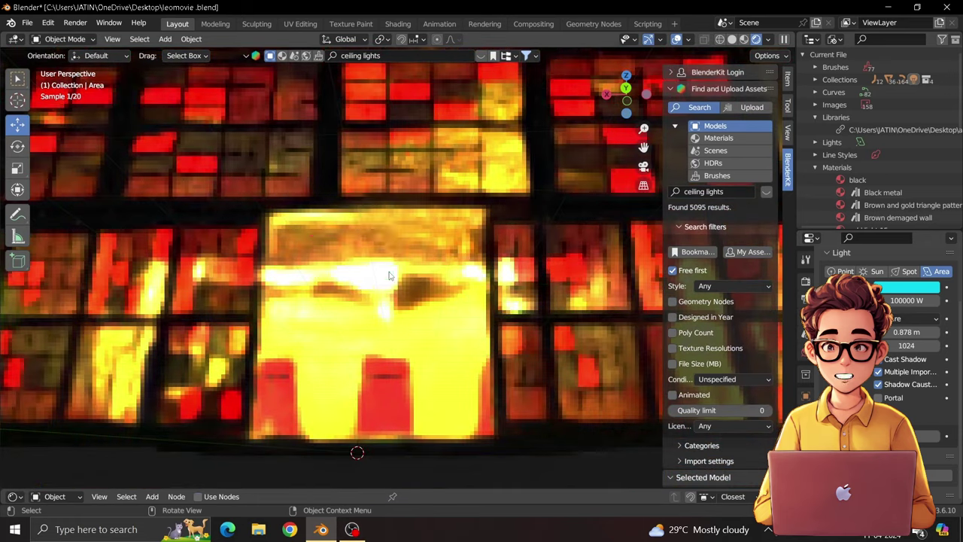
left_click(389, 276)
scroll(389, 276, "down", 5)
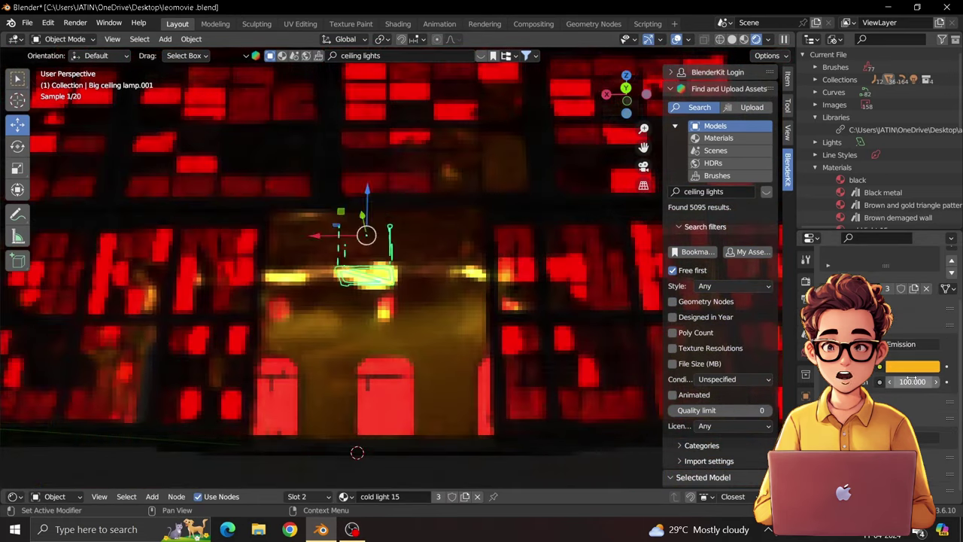
scroll(640, 128, "up", 3)
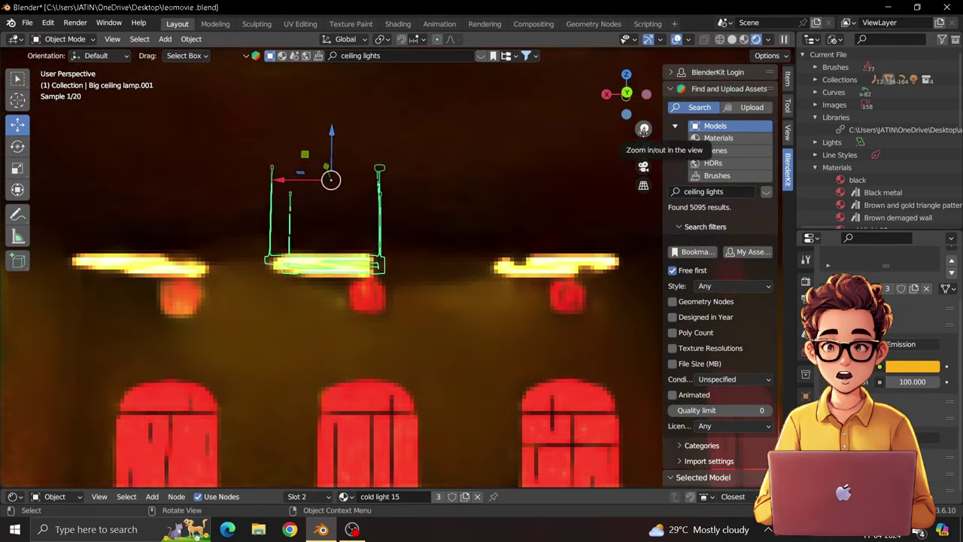
scroll(640, 128, "up", 2)
Lower the lamp's emission strength from 50 to 40, then 20
type("50")
key("Return")
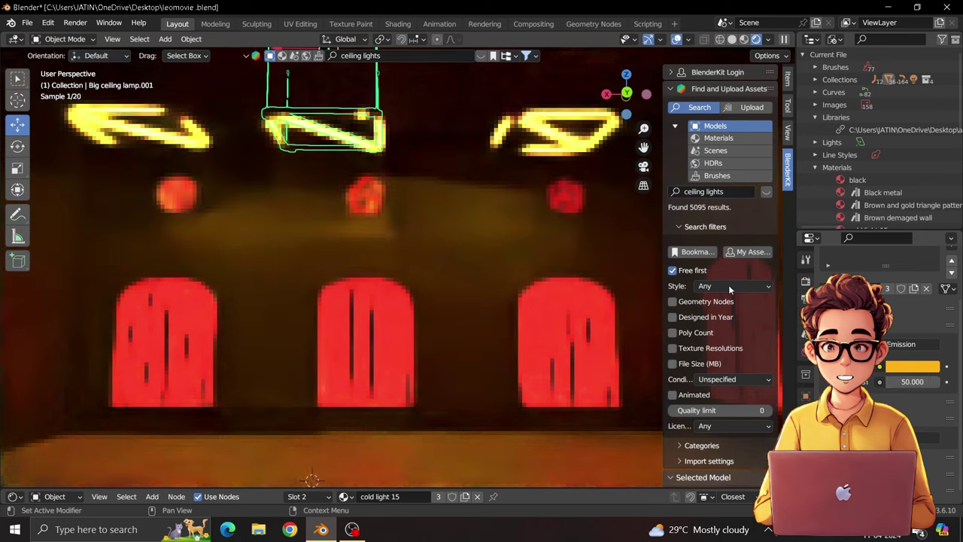
type("40")
key("Return")
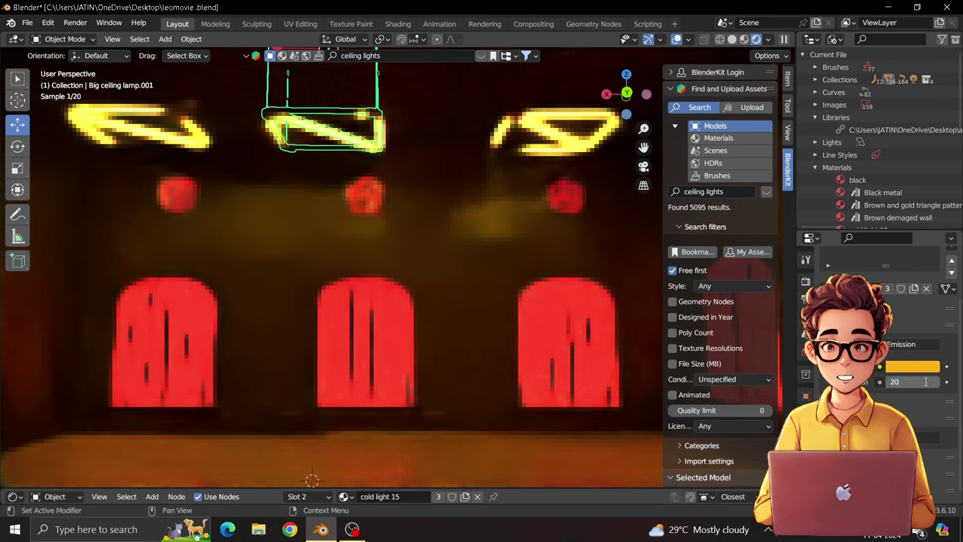
key("Return")
left_click(912, 367)
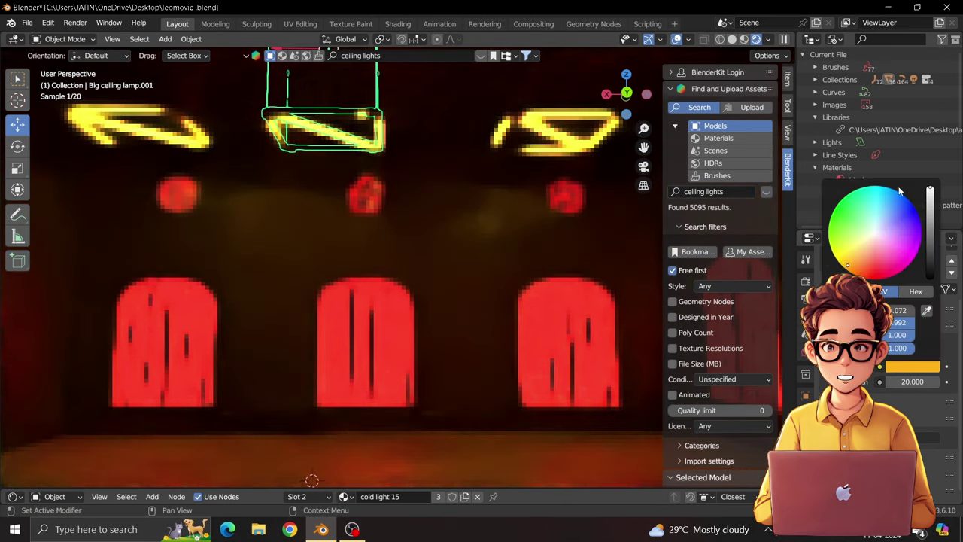
left_click(872, 226)
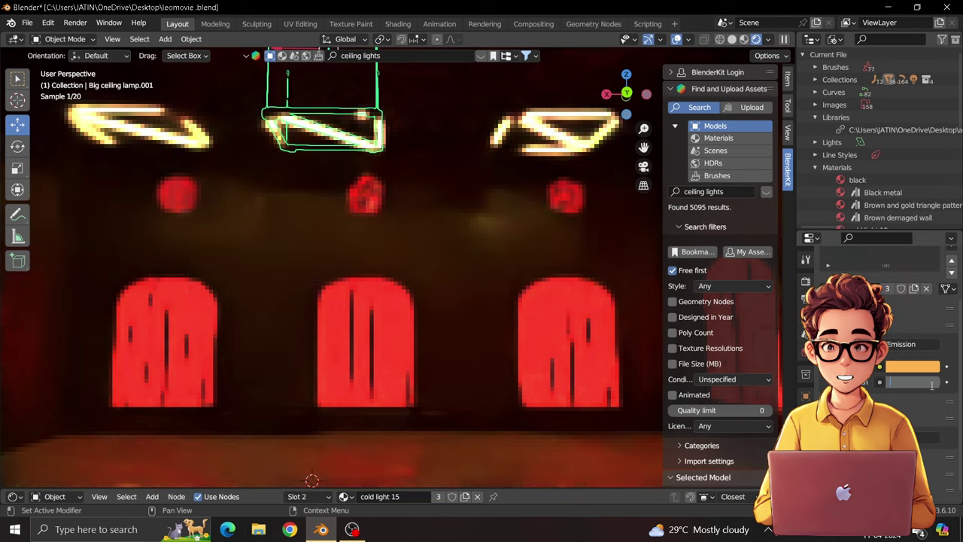
Raise the Big ceiling lamp about 10.6 m using wireframe view
mouse_move(531, 124)
middle_mouse_down("shift")
mouse_move(568, 123)
mouse_move(391, 171)
middle_mouse_up("shift")
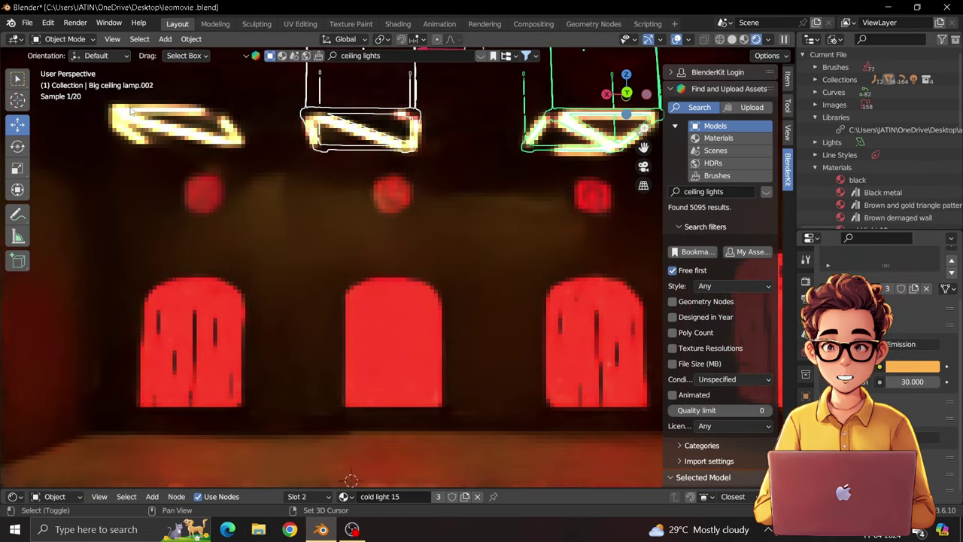
key("shift+z")
left_click_drag(392, 172, 392, 150)
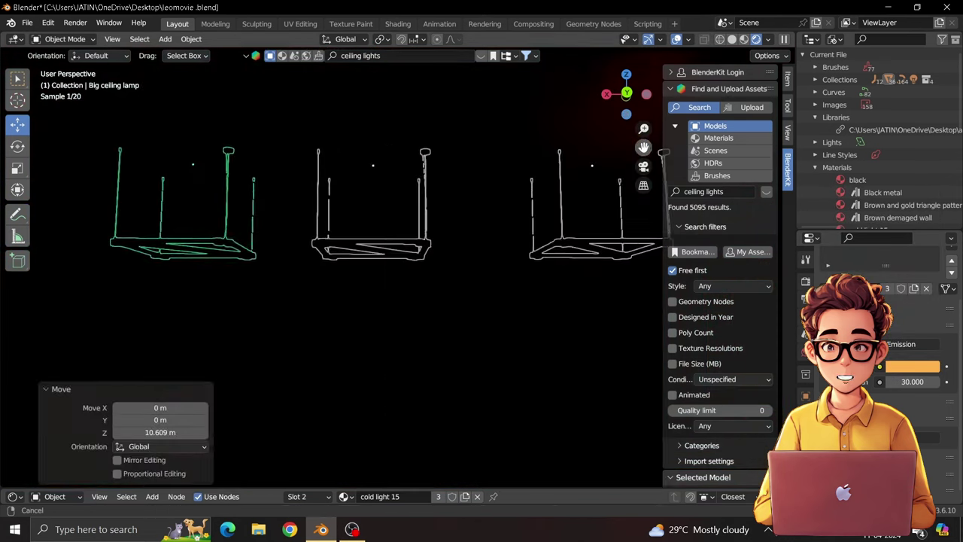
key("shift+z")
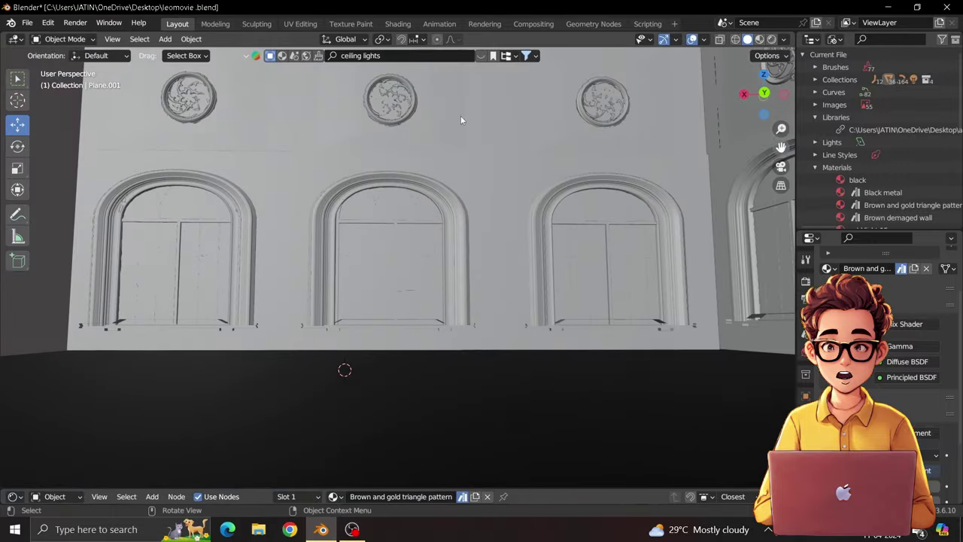
Import leather_armchair.glb via glTF 2.0 and rotate it 180°
left_click(27, 23)
left_click(181, 316)
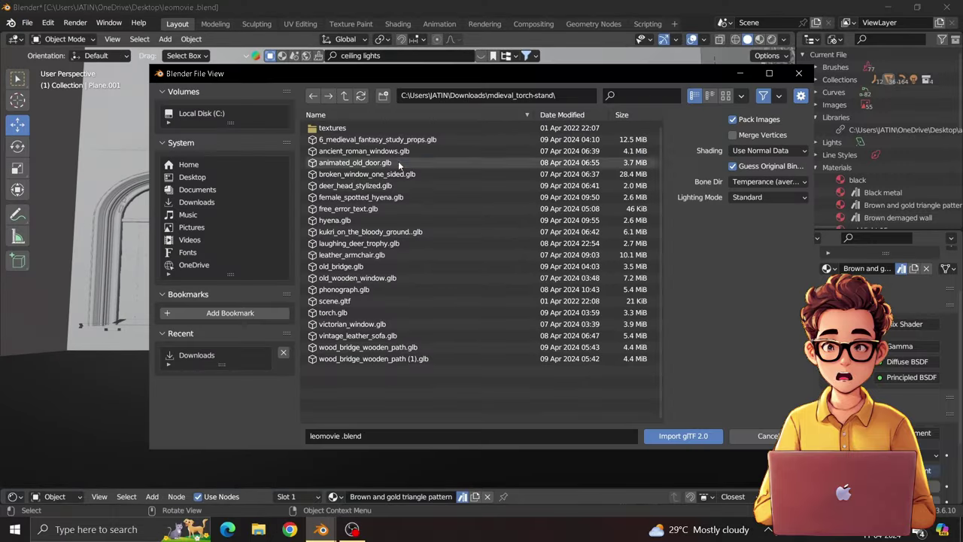
left_click(352, 254)
left_click(663, 436)
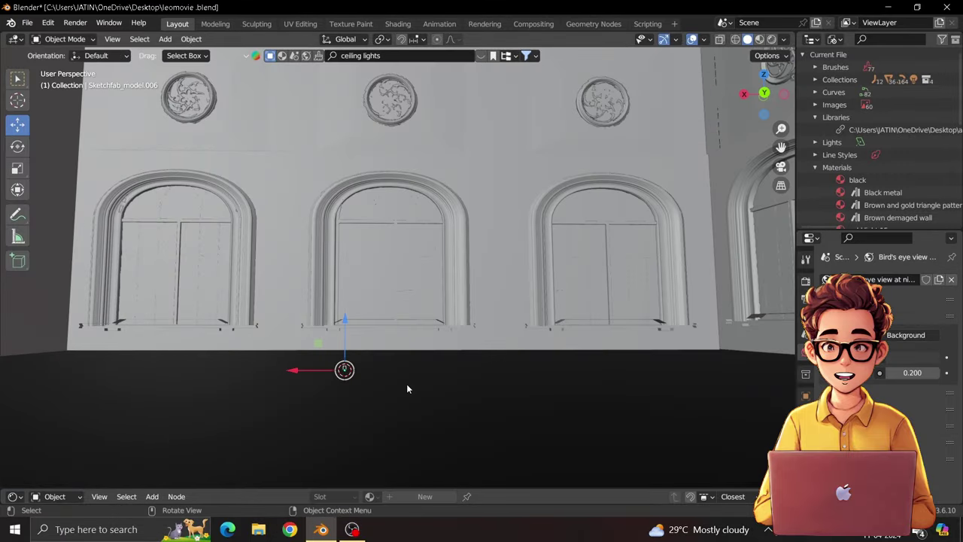
left_click_drag(354, 359, 349, 344)
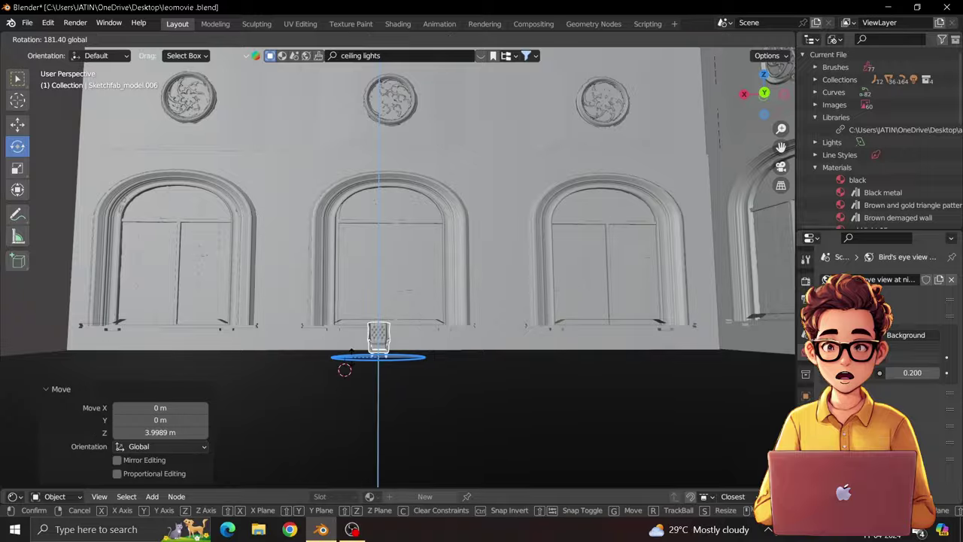
type("180")
key("Return")
left_click(352, 529)
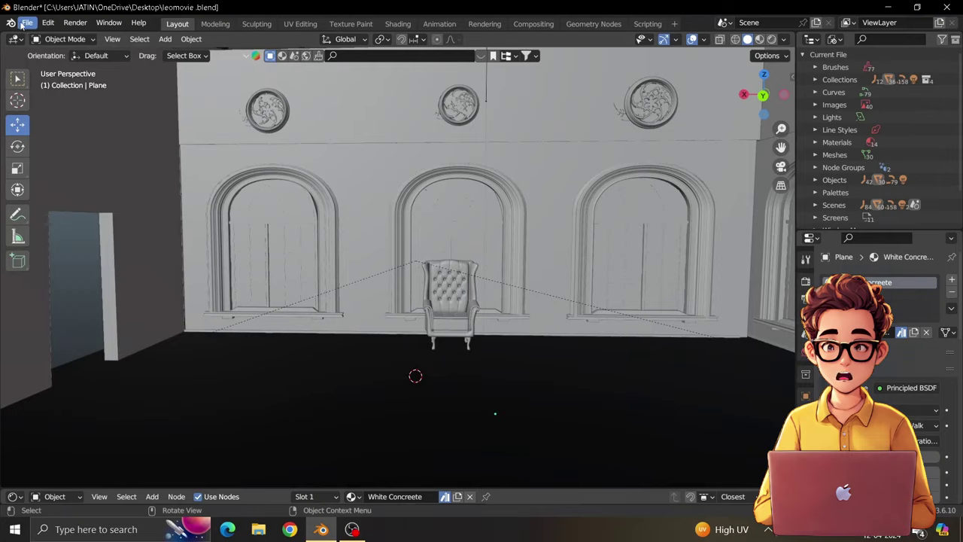
Import vintage_leather_sofa.glb from the mdieval_torch-stand folder
left_click(27, 23)
left_click(169, 341)
left_click(212, 405)
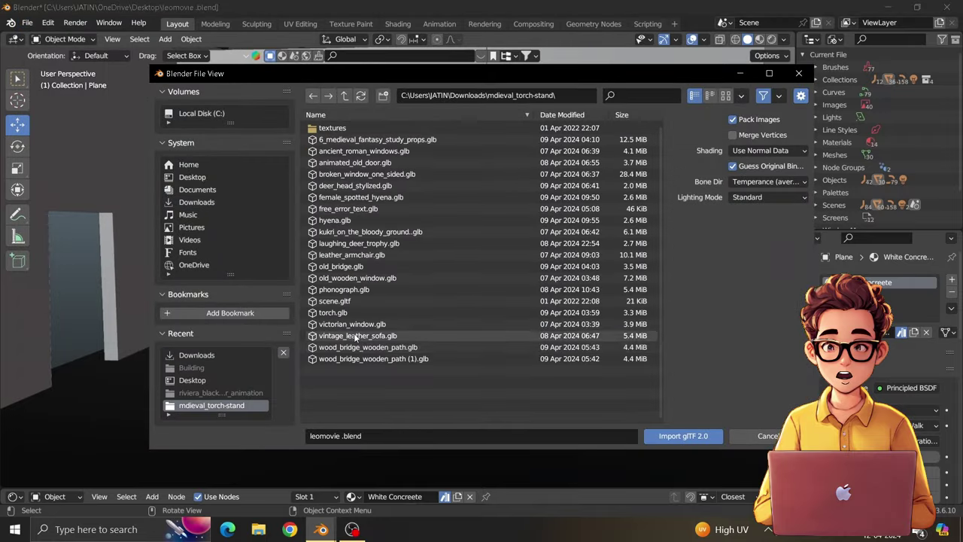
left_click(358, 335)
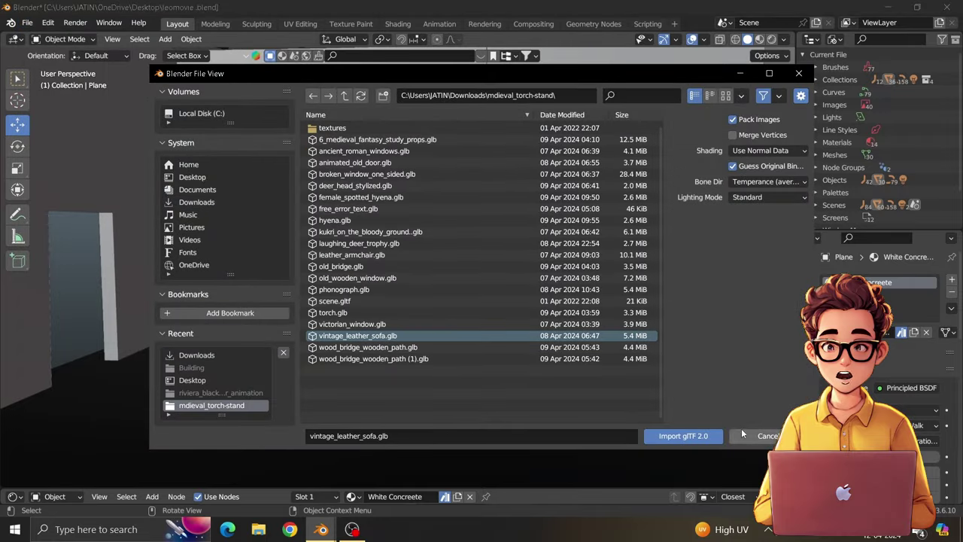
left_click(683, 436)
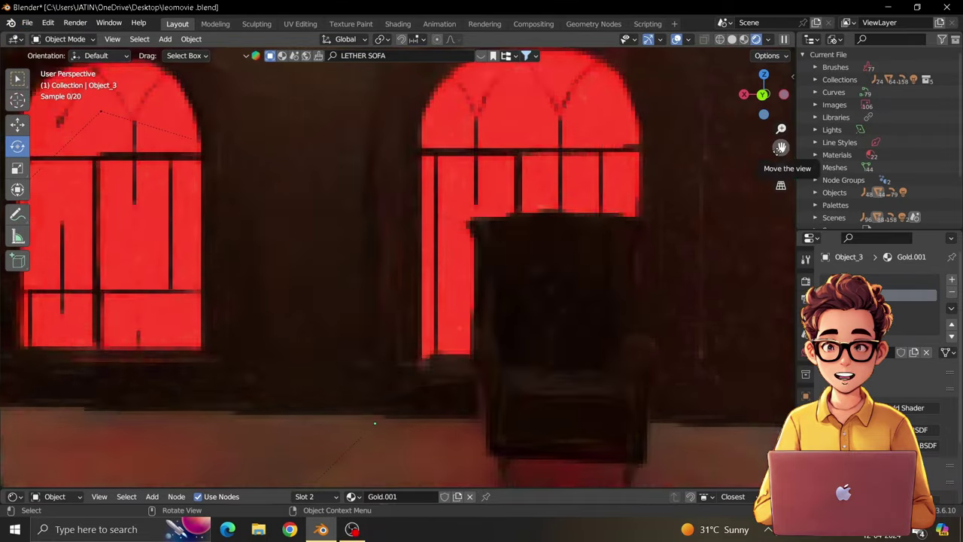
left_click_drag(781, 147, 781, 147)
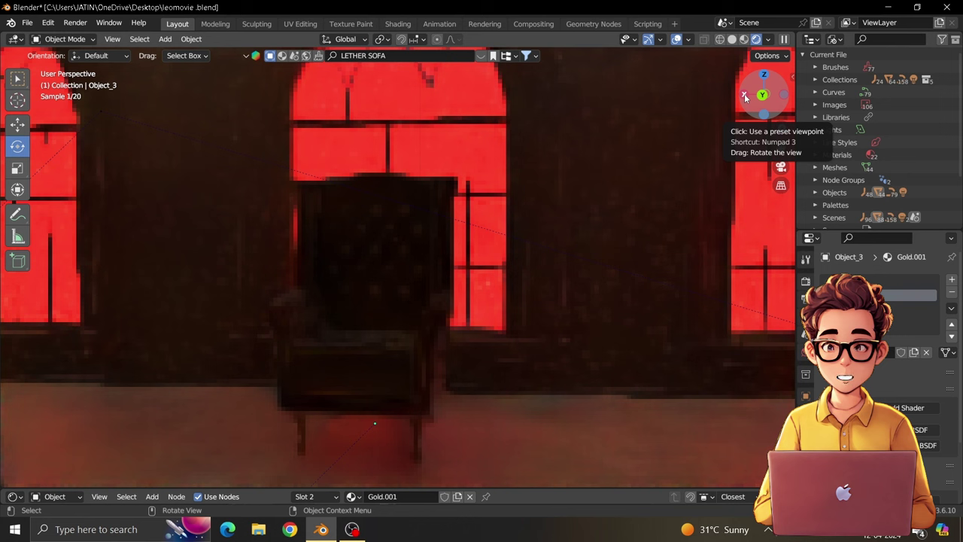
Save the scene to leomovie .blend with Ctrl+S
key("ctrl")
key("ctrl+s")
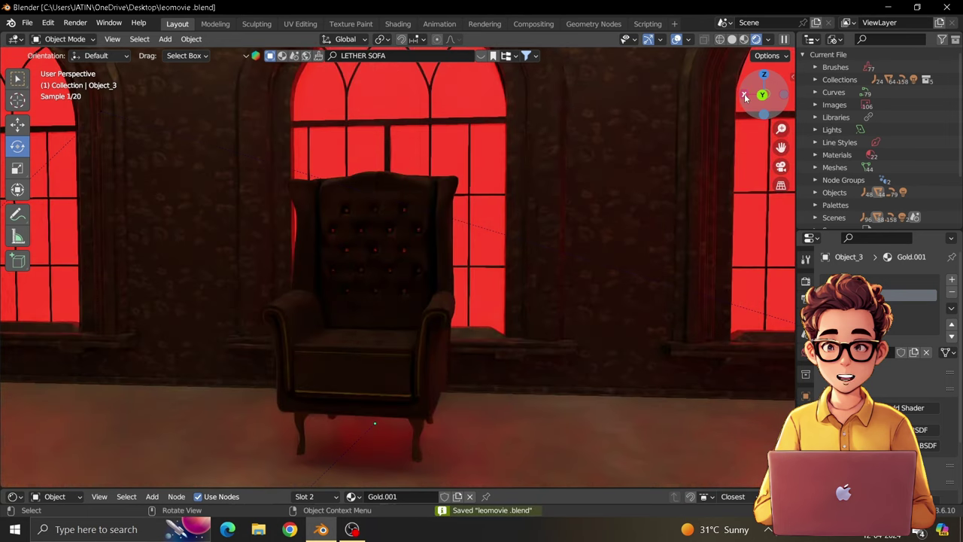